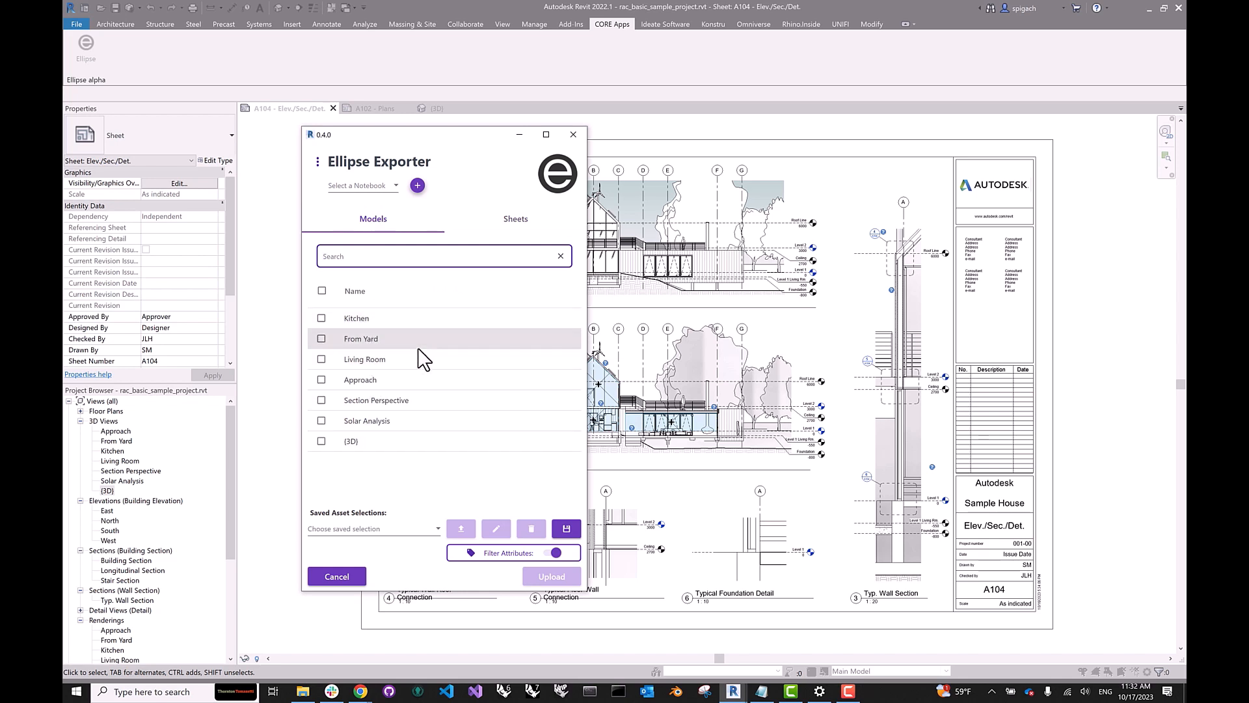
Review the project's exportable sheets and the list of existing notebooks in the Ellipse Exporter.
click(514, 222)
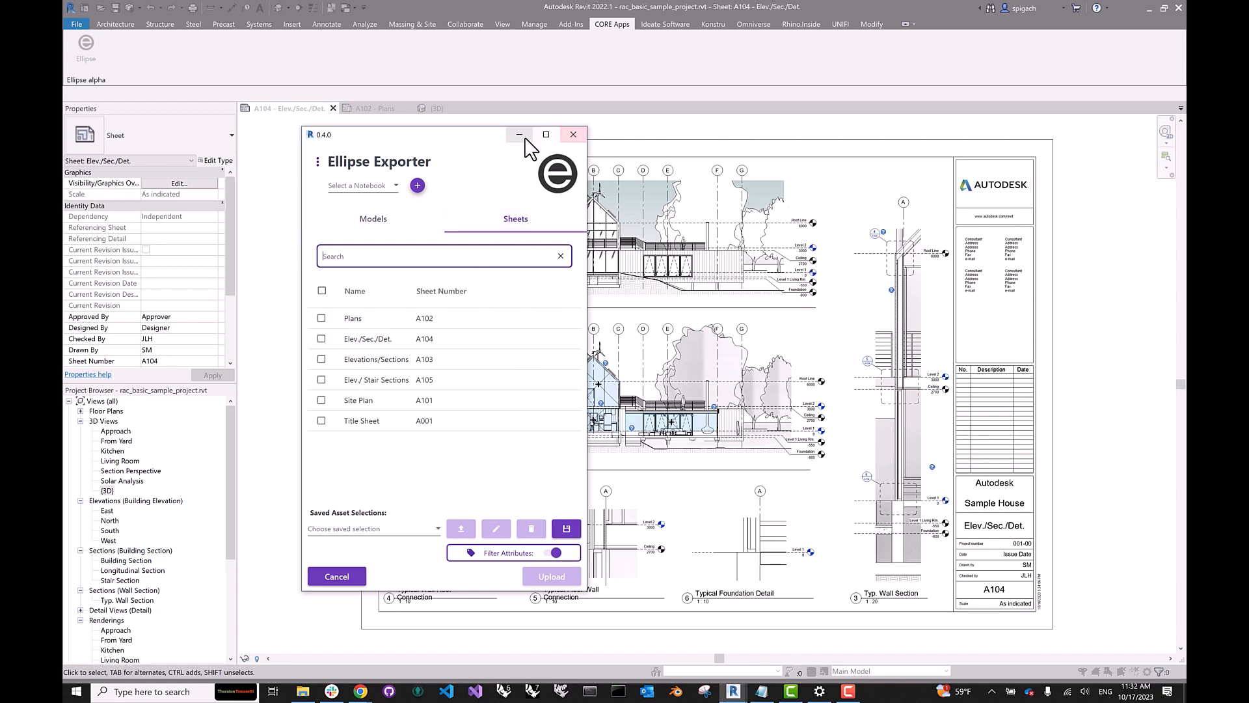
mouse_move(419, 158)
mouse_down()
mouse_move(276, 210)
mouse_move(431, 163)
mouse_up()
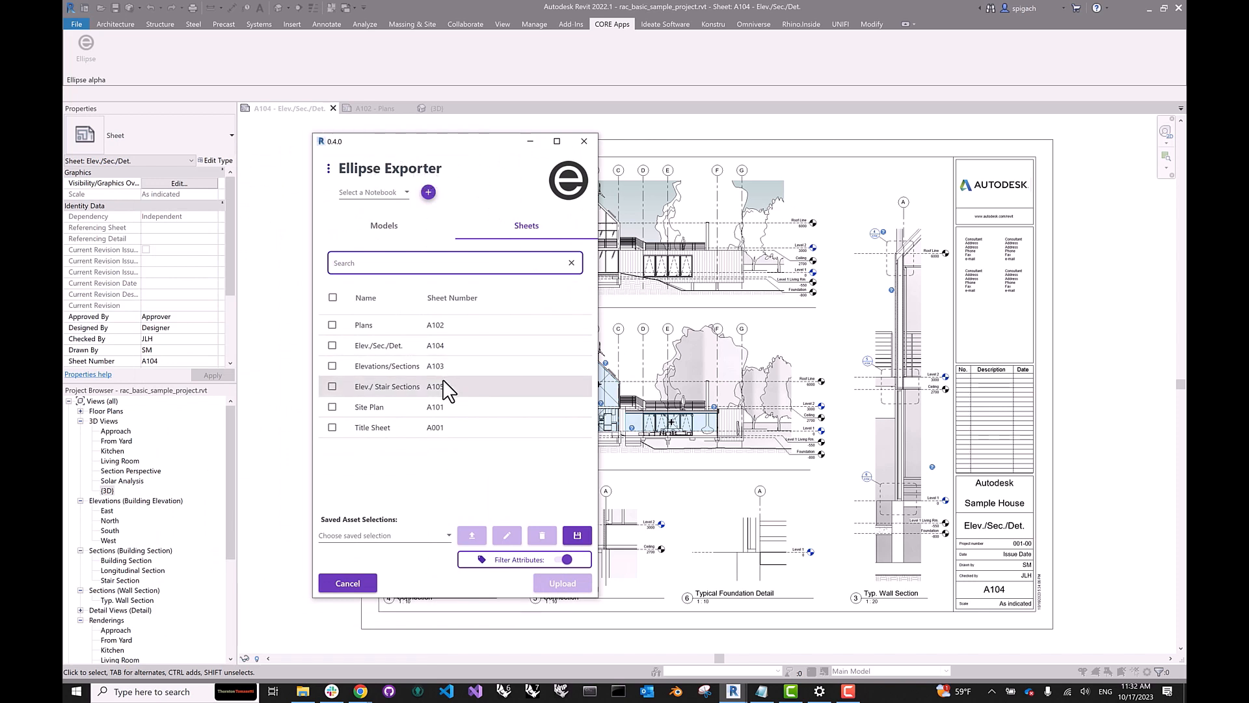
click(382, 192)
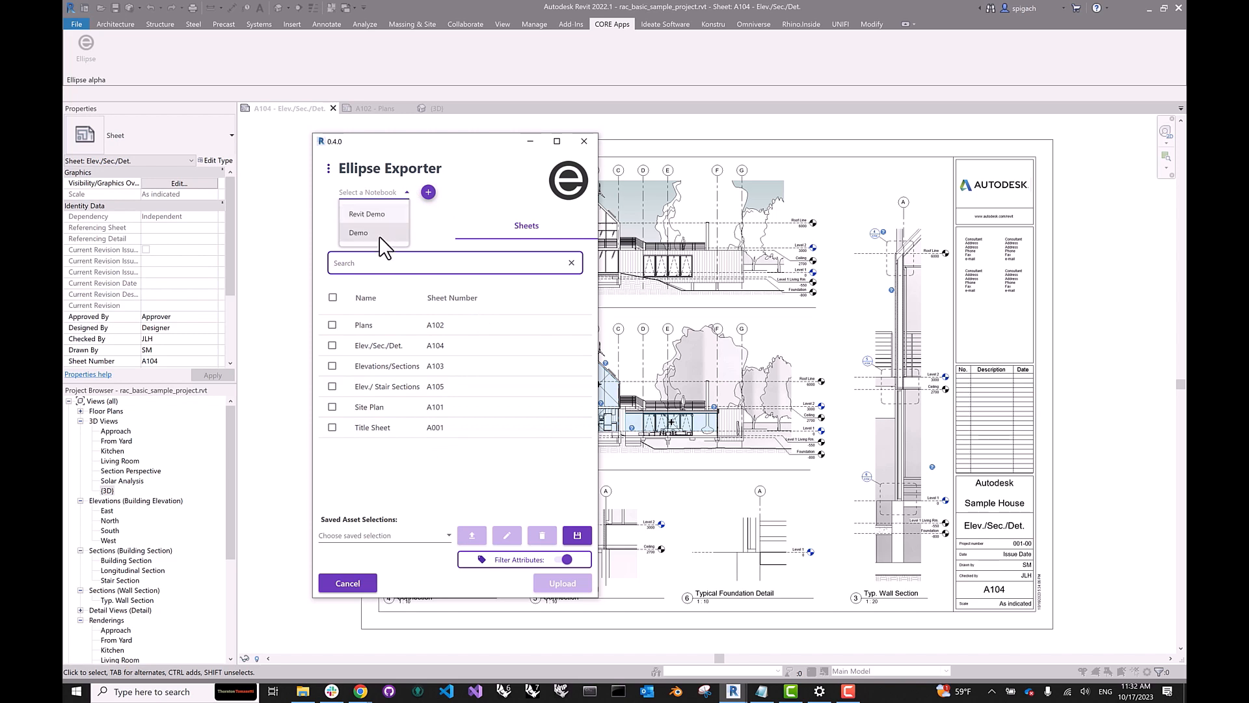
click(449, 228)
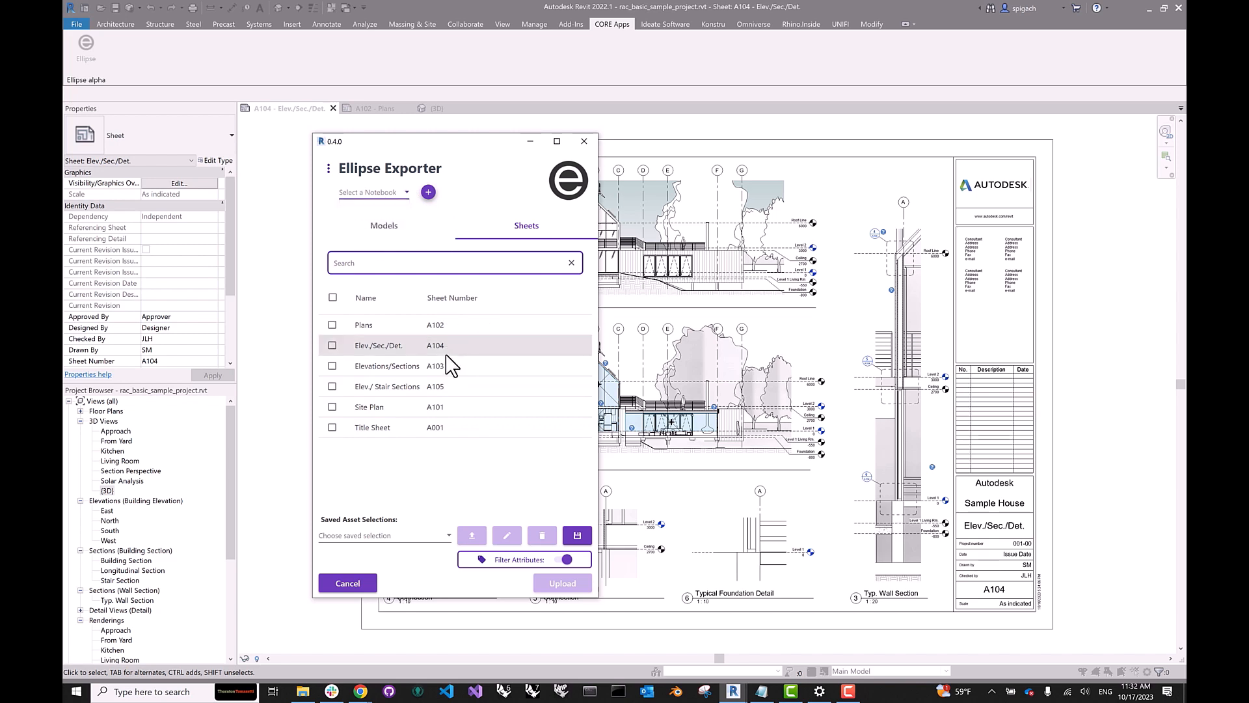
Create a new notebook named "Revit Advanced" as the export destination.
click(428, 193)
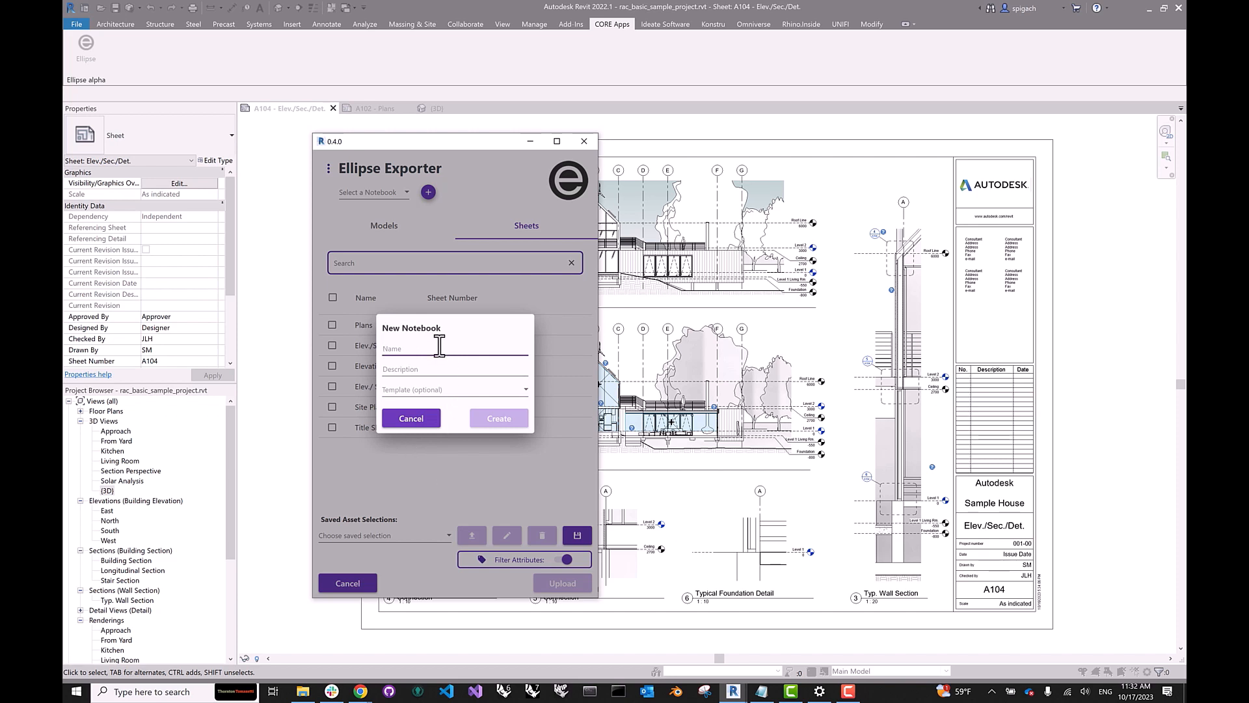
text(Revit Advanced)
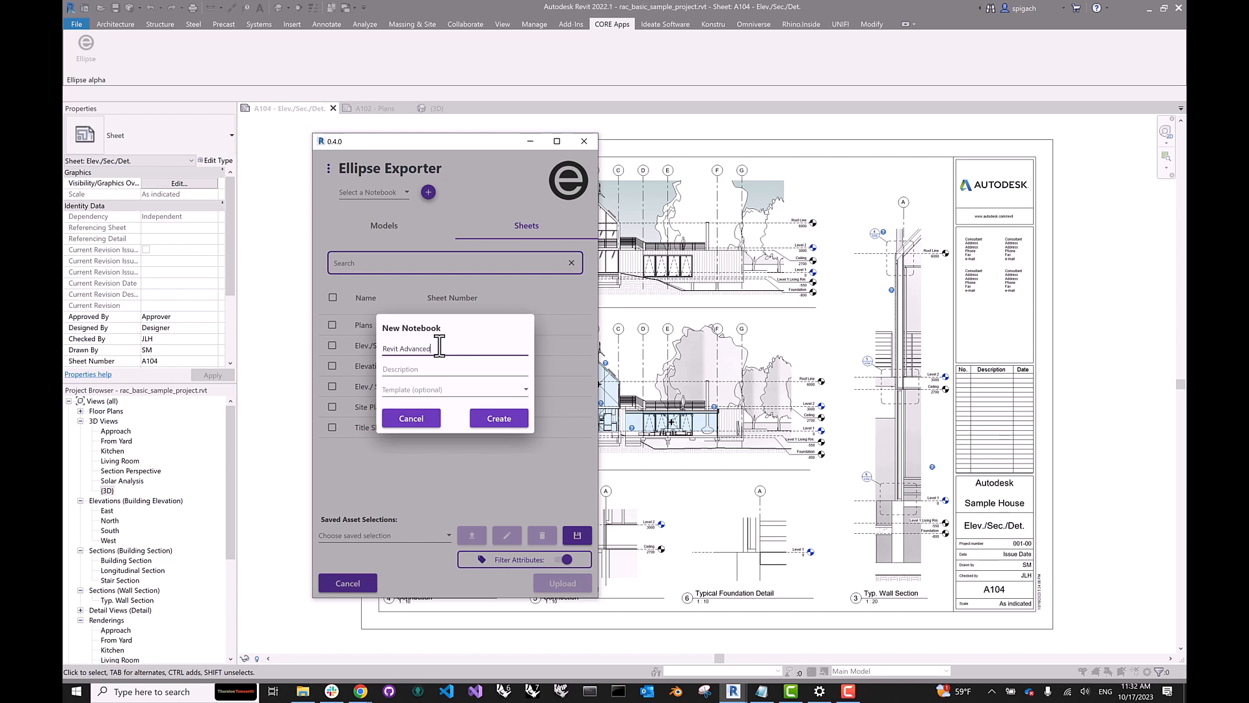
click(495, 426)
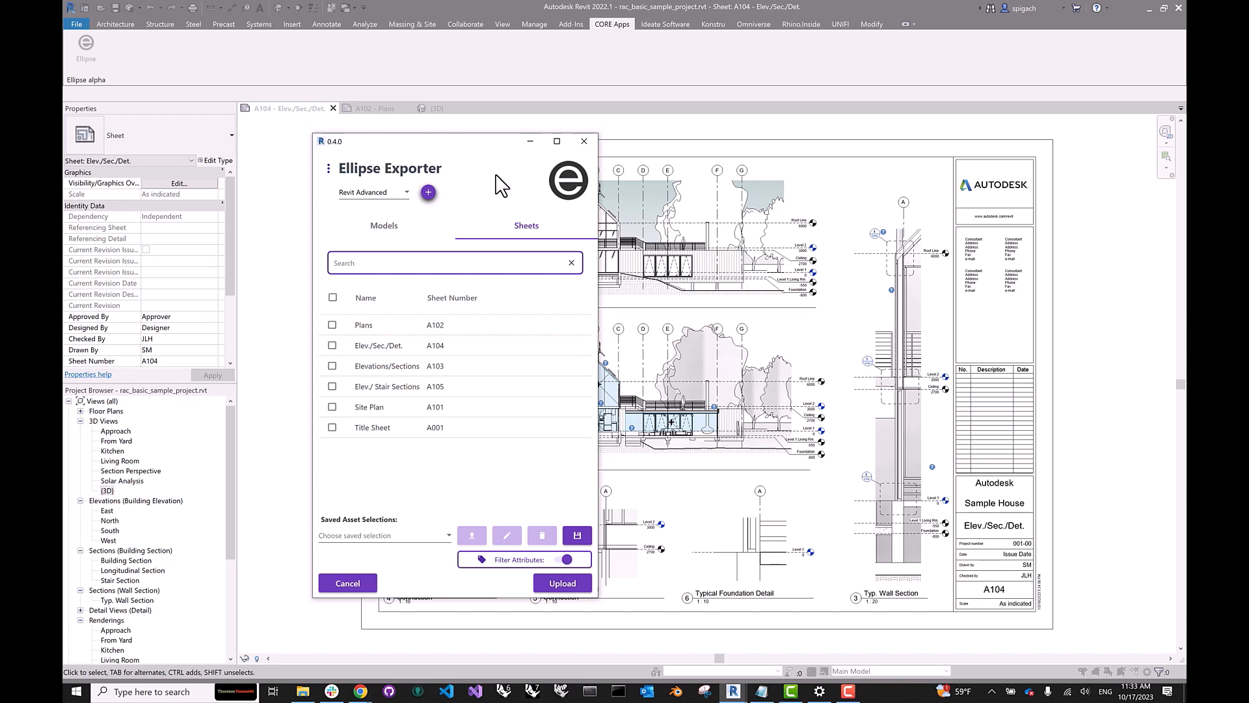
Open the exports folder, inspect the files in the 5/17/2023 11:21 AM export, and return to the Scratch folder.
click(329, 174)
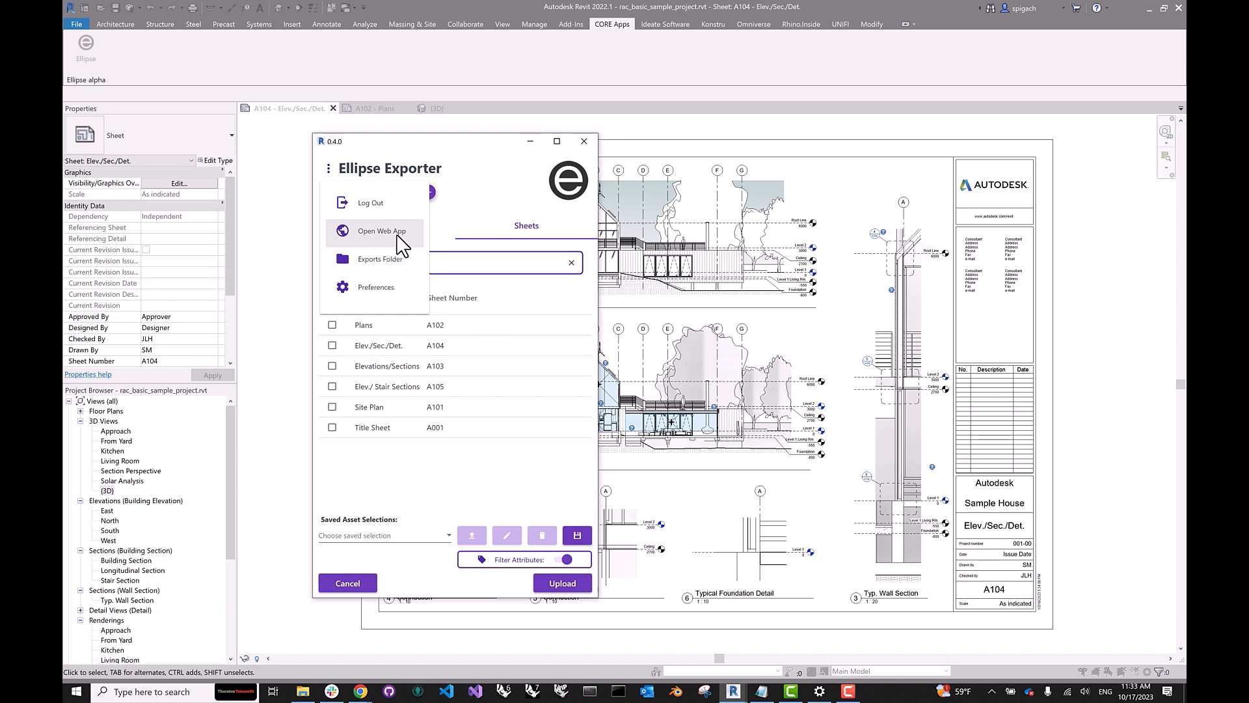
click(383, 268)
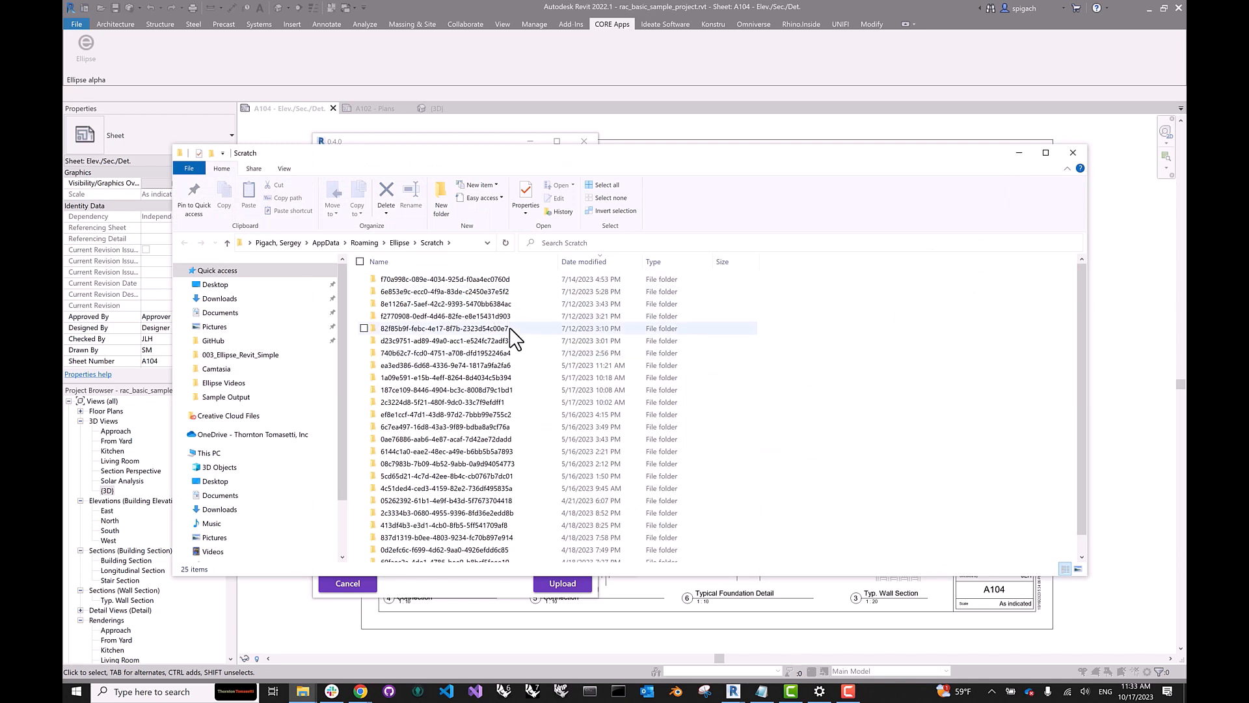
scroll(498, 335, down, 1)
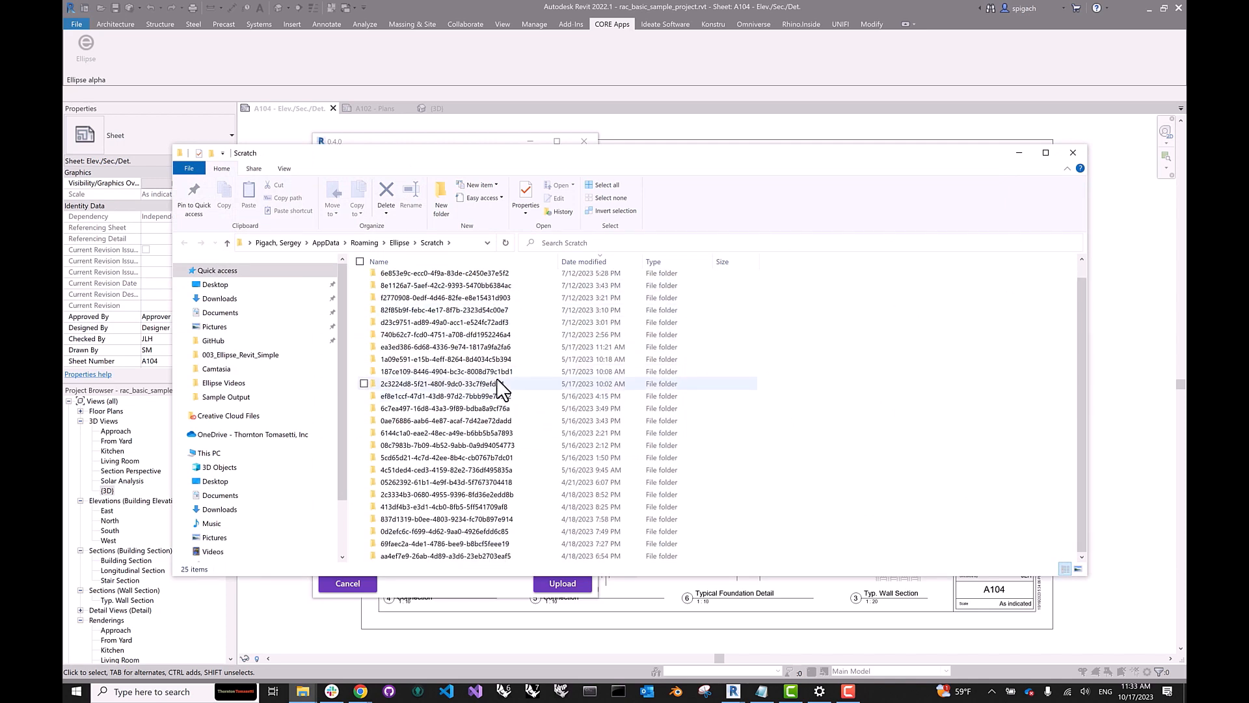
double_click(451, 356)
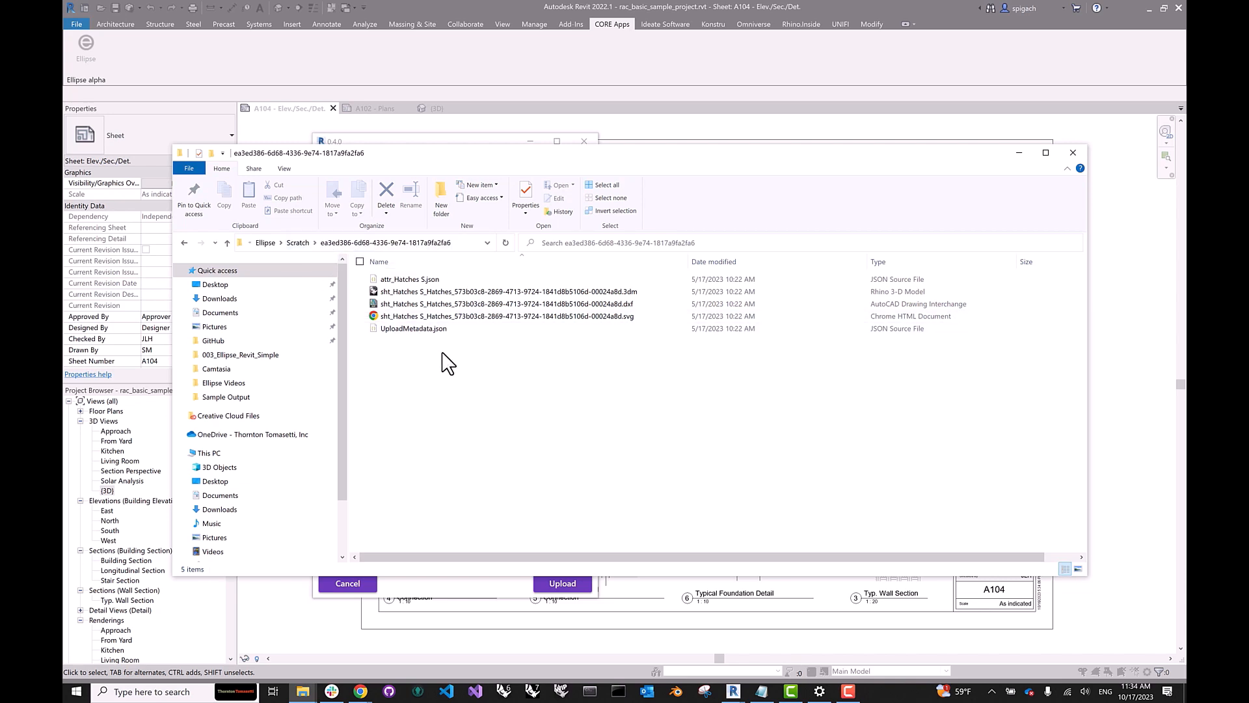
click(298, 243)
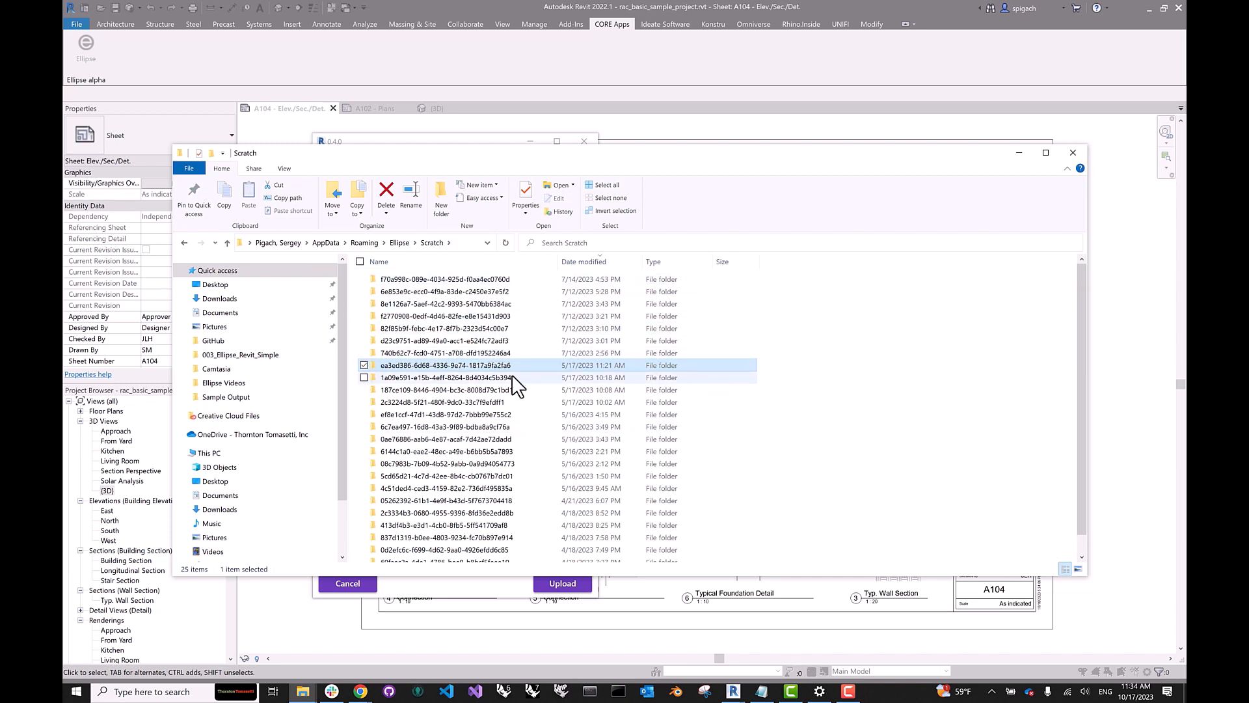
Inspect the files of the 7/12/2023 2:56 PM export, return to the Scratch folder and close the folder window.
scroll(505, 403, down, 1)
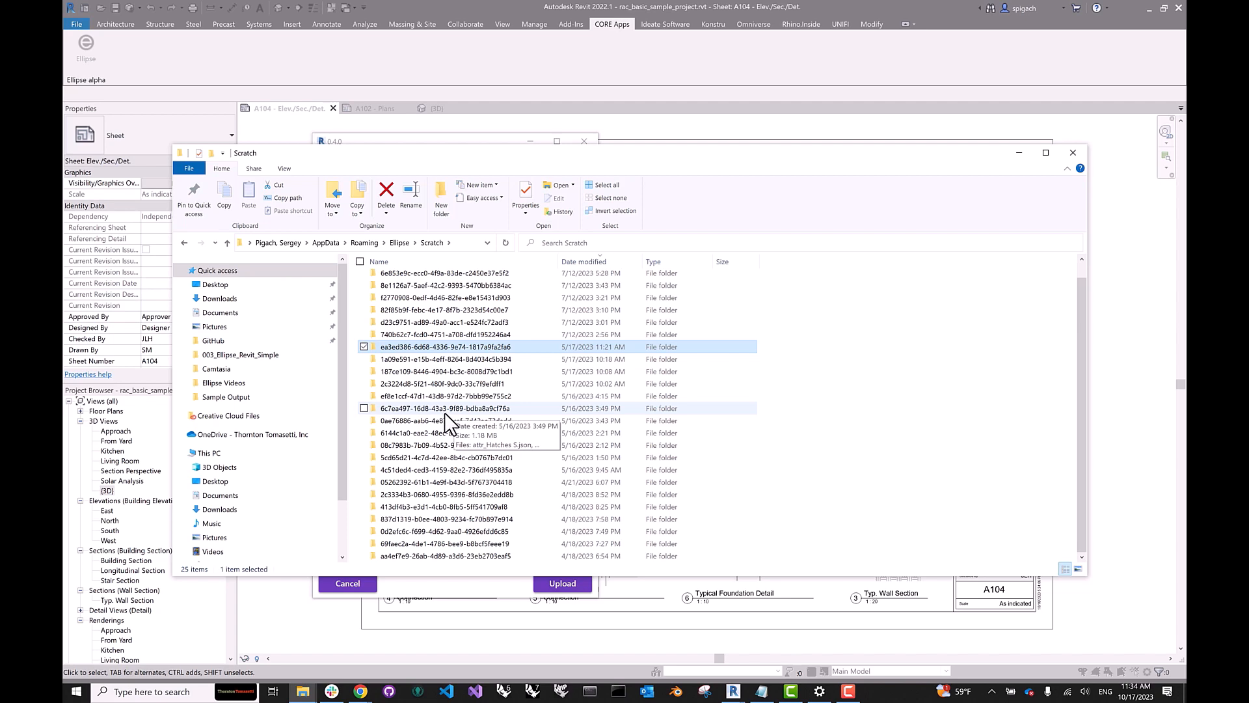
click(437, 336)
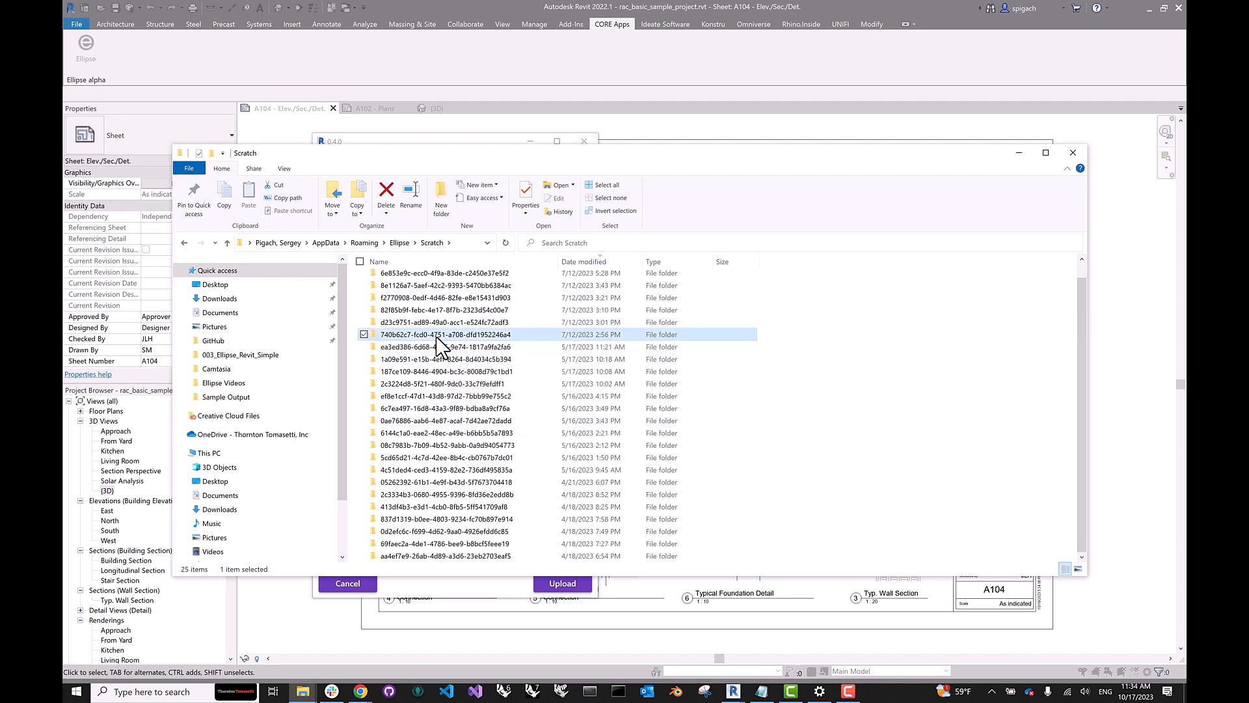
double_click(438, 336)
click(456, 304)
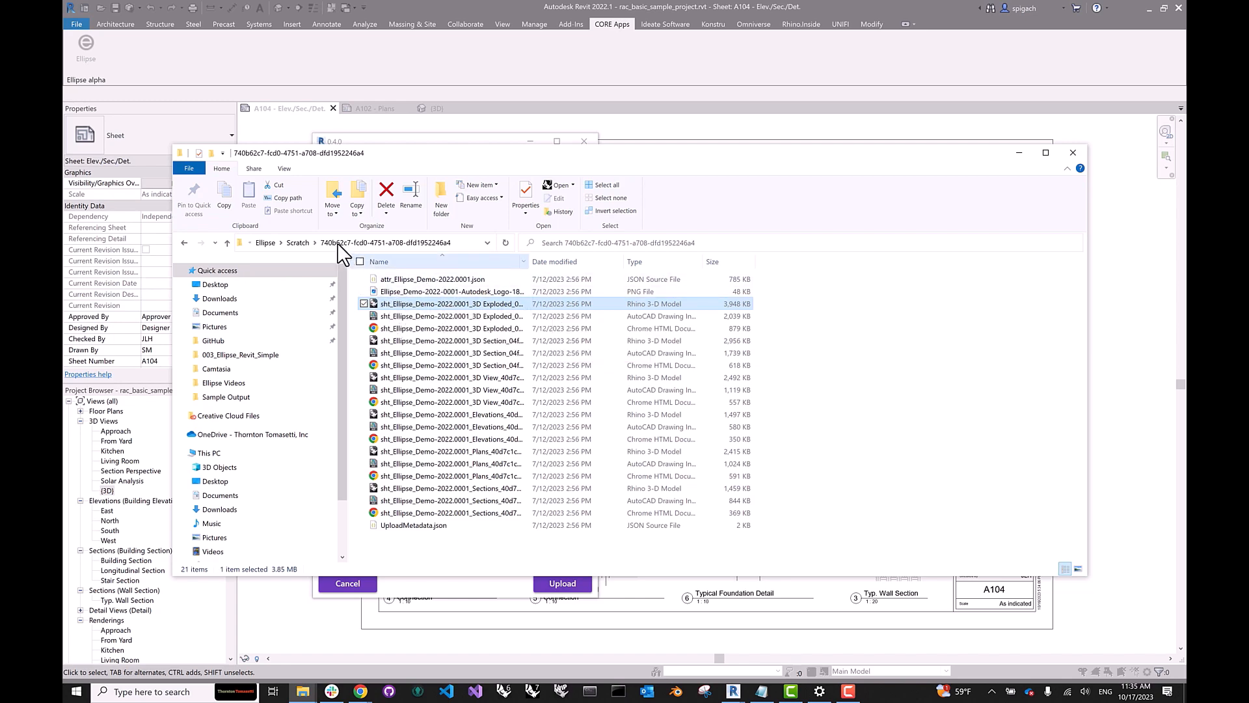
click(297, 242)
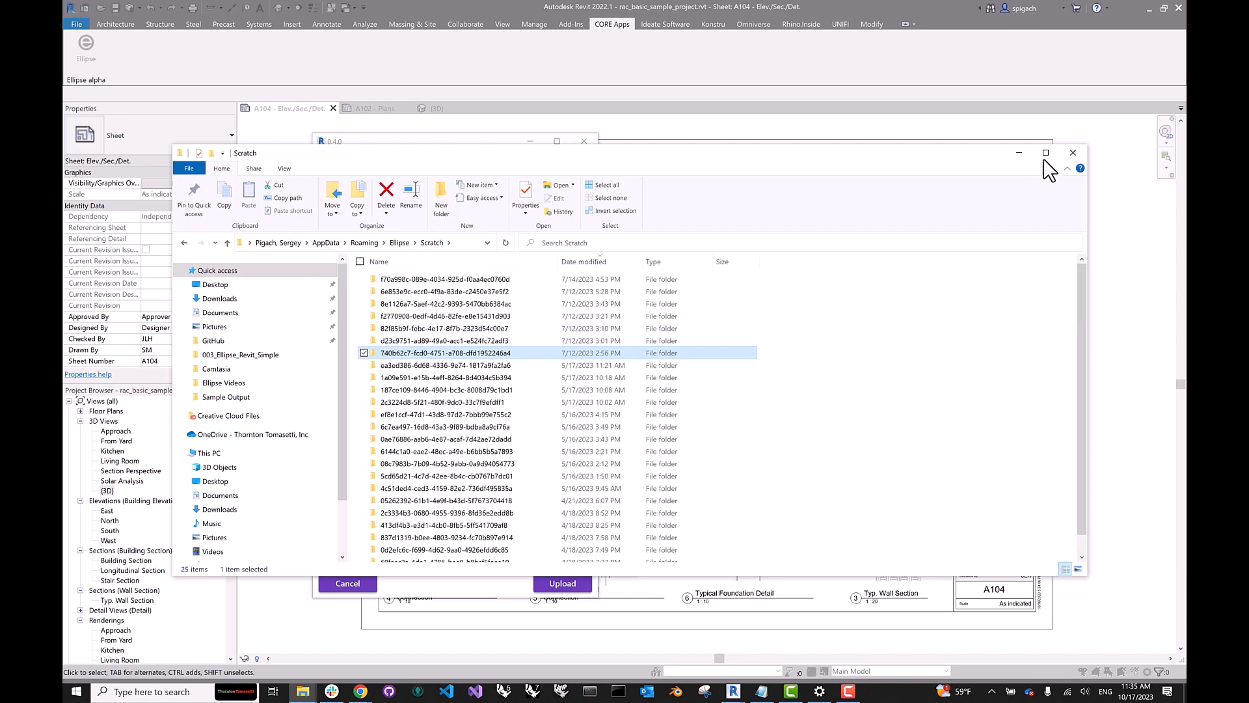
click(1073, 153)
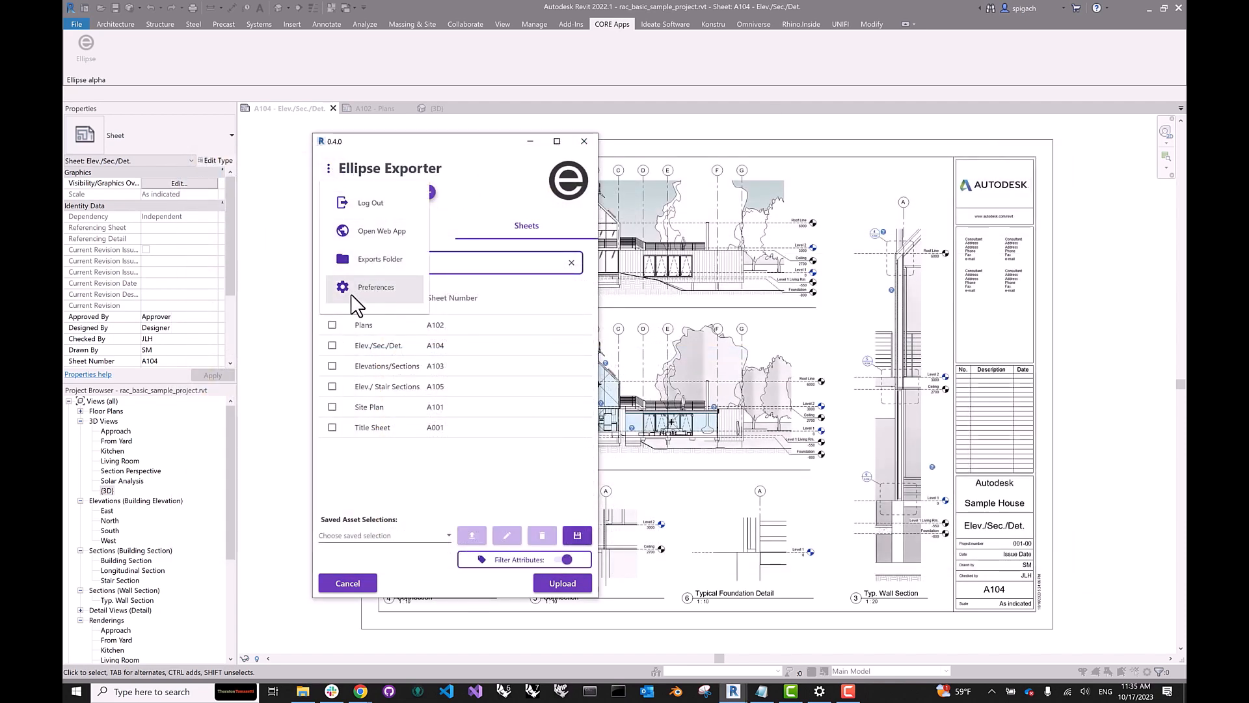
Enable Show Views Tab and Show Data Tab in the exporter preferences.
click(389, 297)
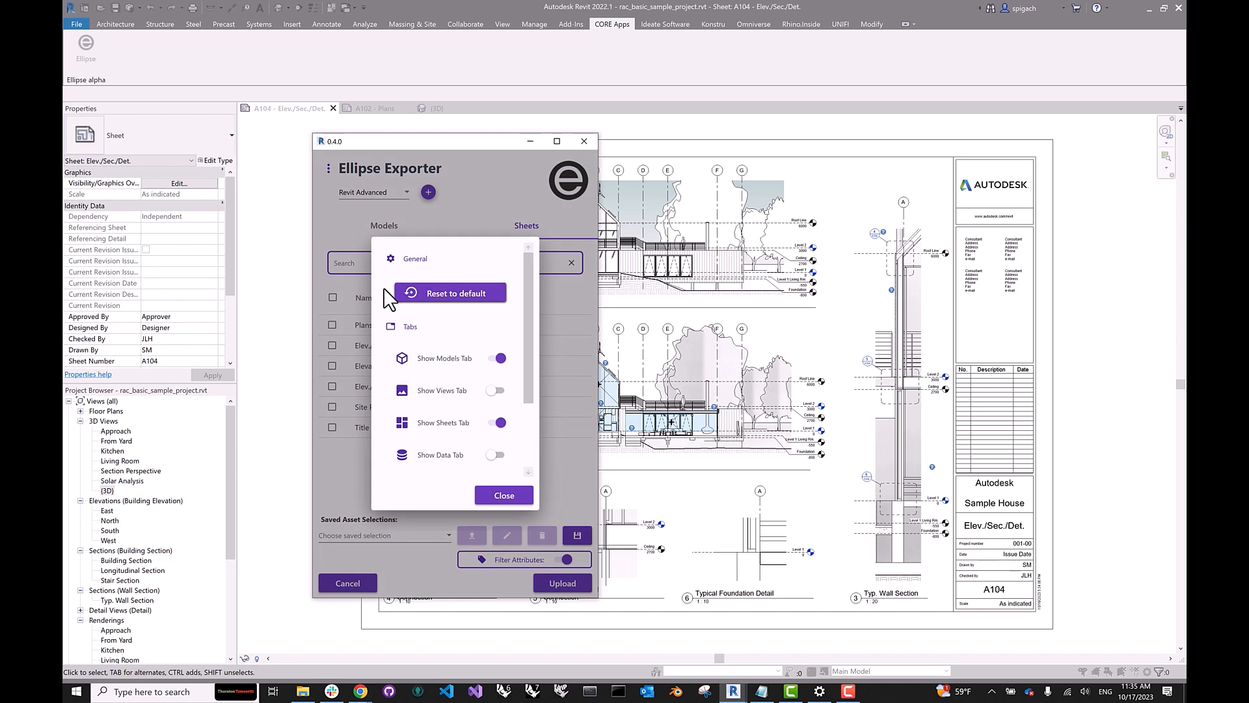
drag(527, 271, 518, 296)
drag(529, 309, 534, 338)
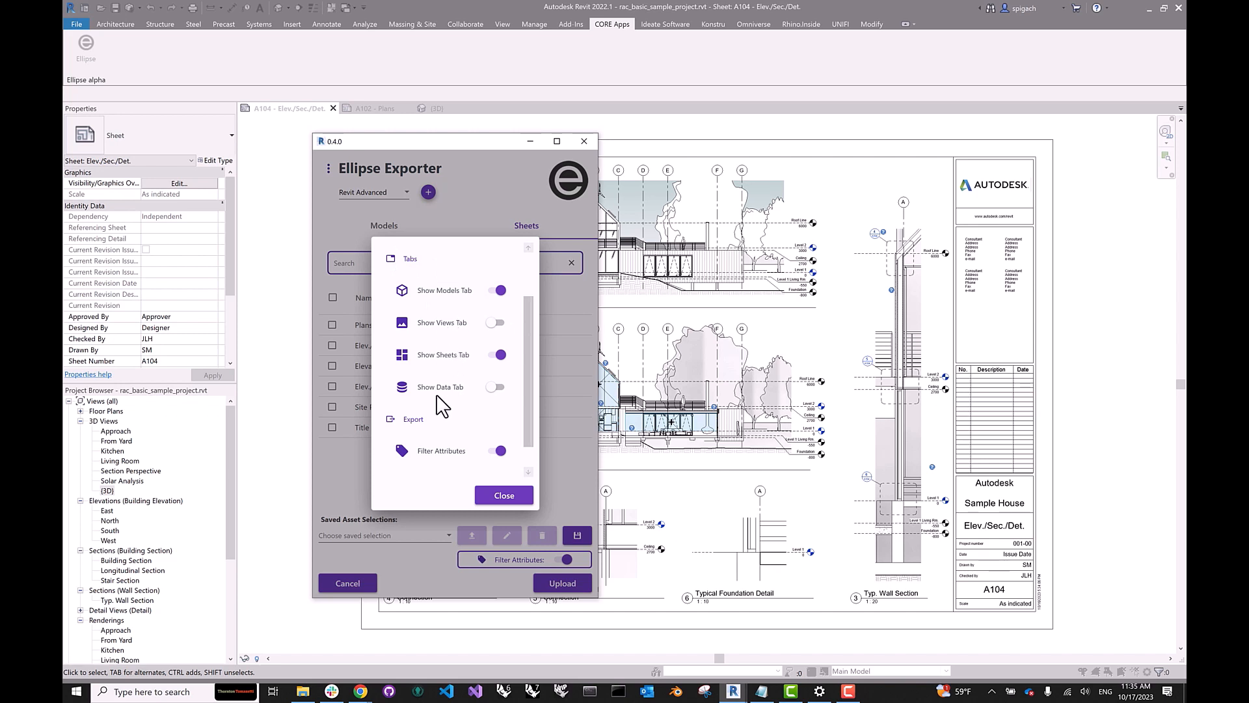
click(494, 323)
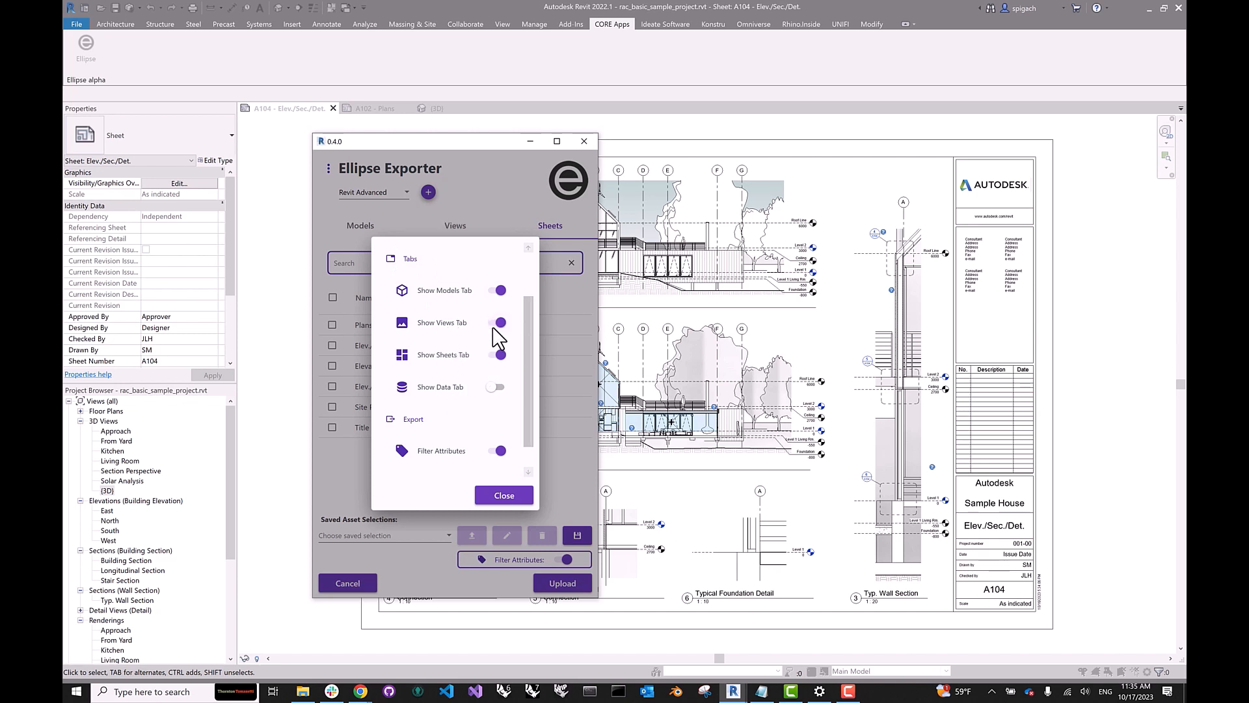
click(495, 388)
Switch the Keep Output Files export preference on and back off, and close the preferences.
drag(524, 310, 525, 362)
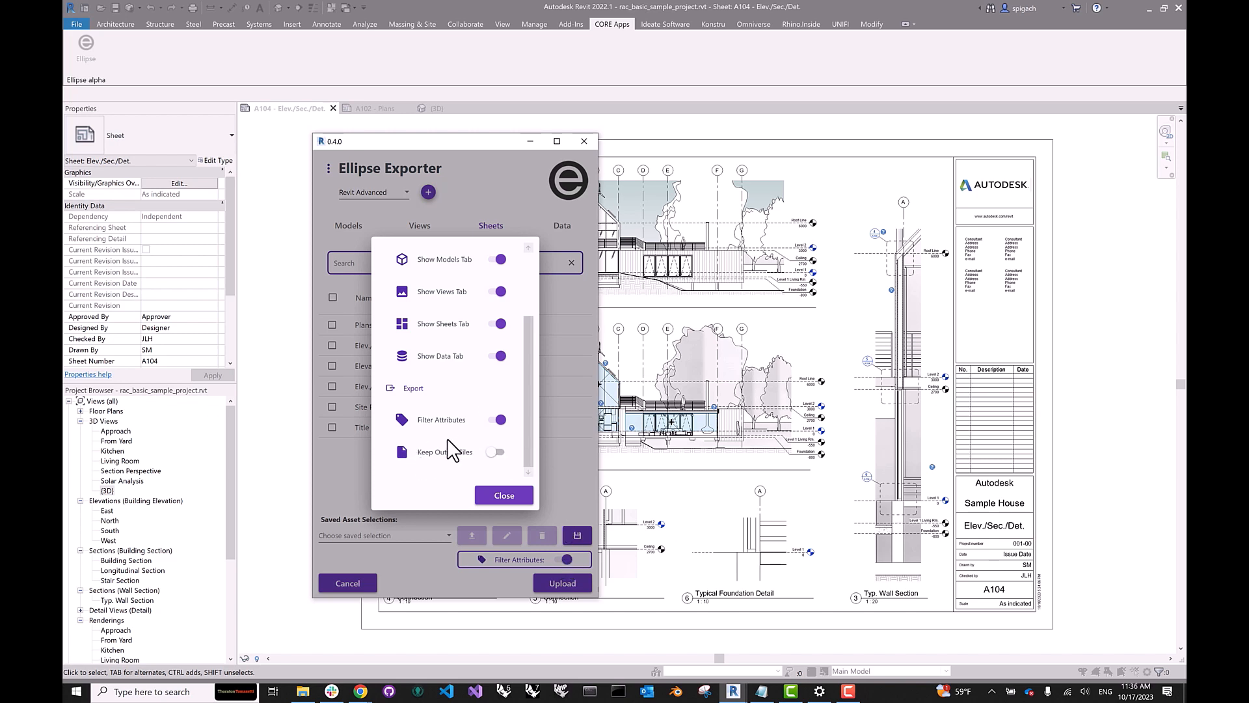
click(498, 453)
click(498, 453)
click(513, 500)
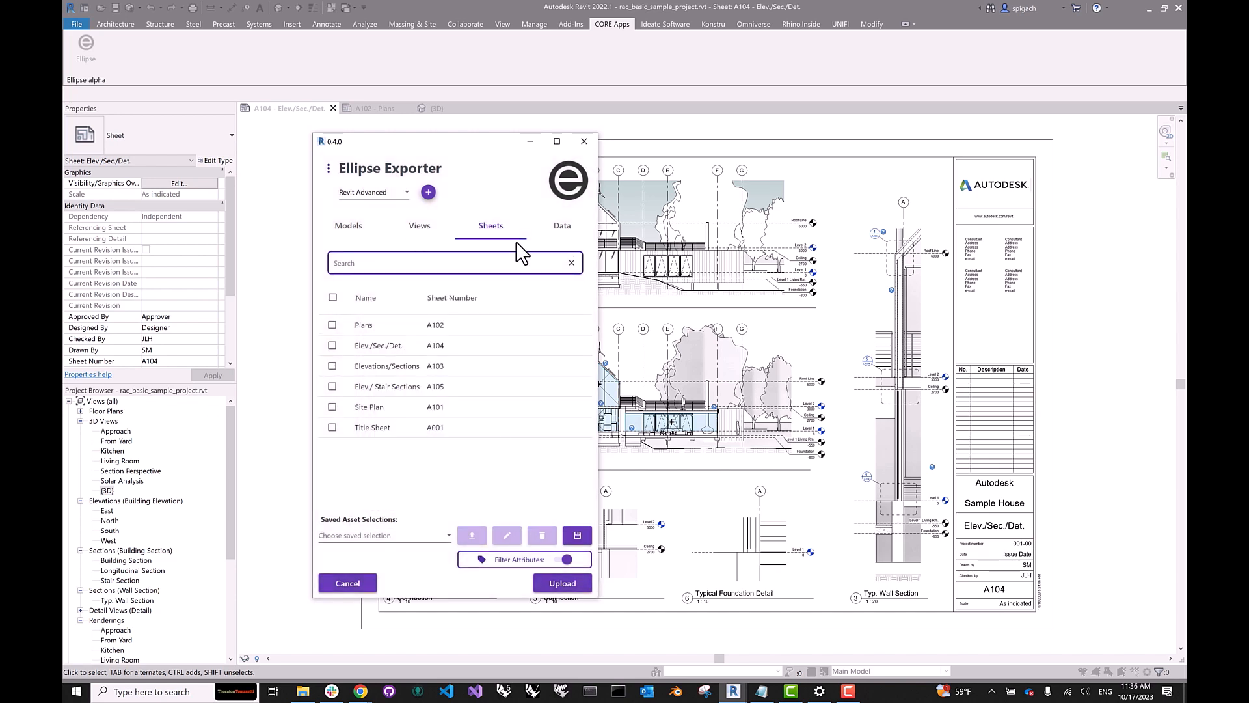
Examine the full list of exportable views and compare it with the list of sheets.
click(418, 231)
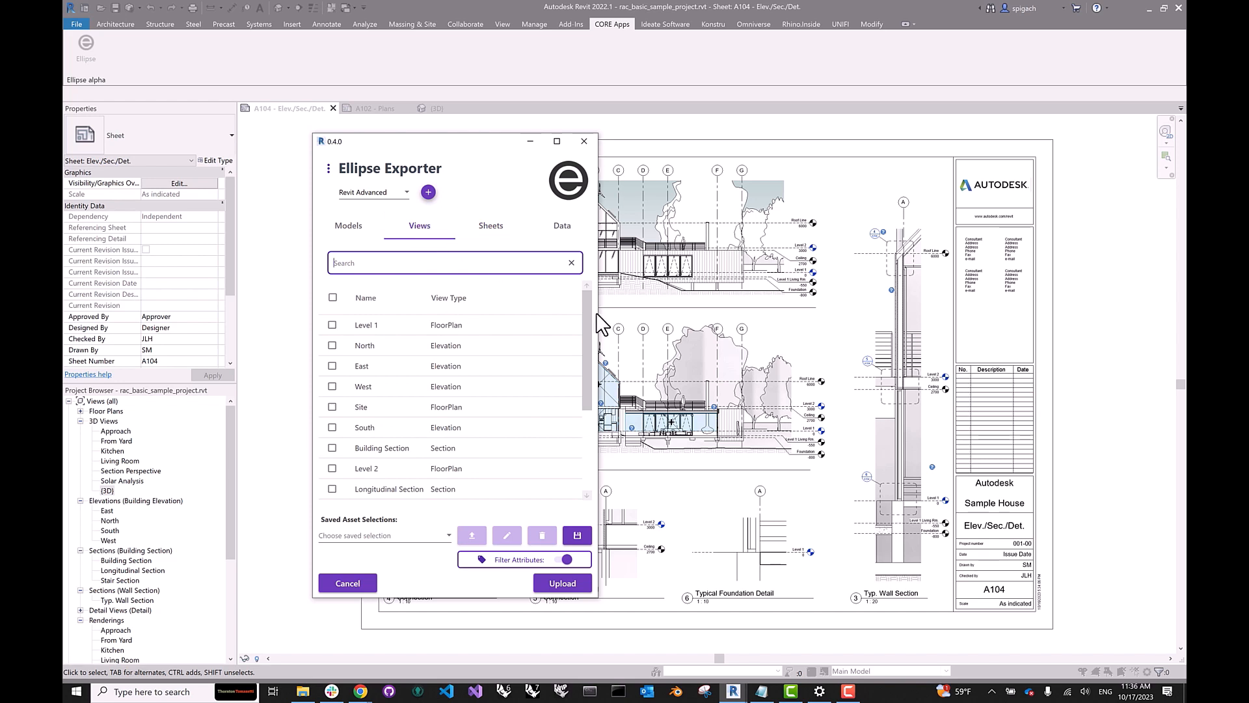
drag(587, 310, 587, 440)
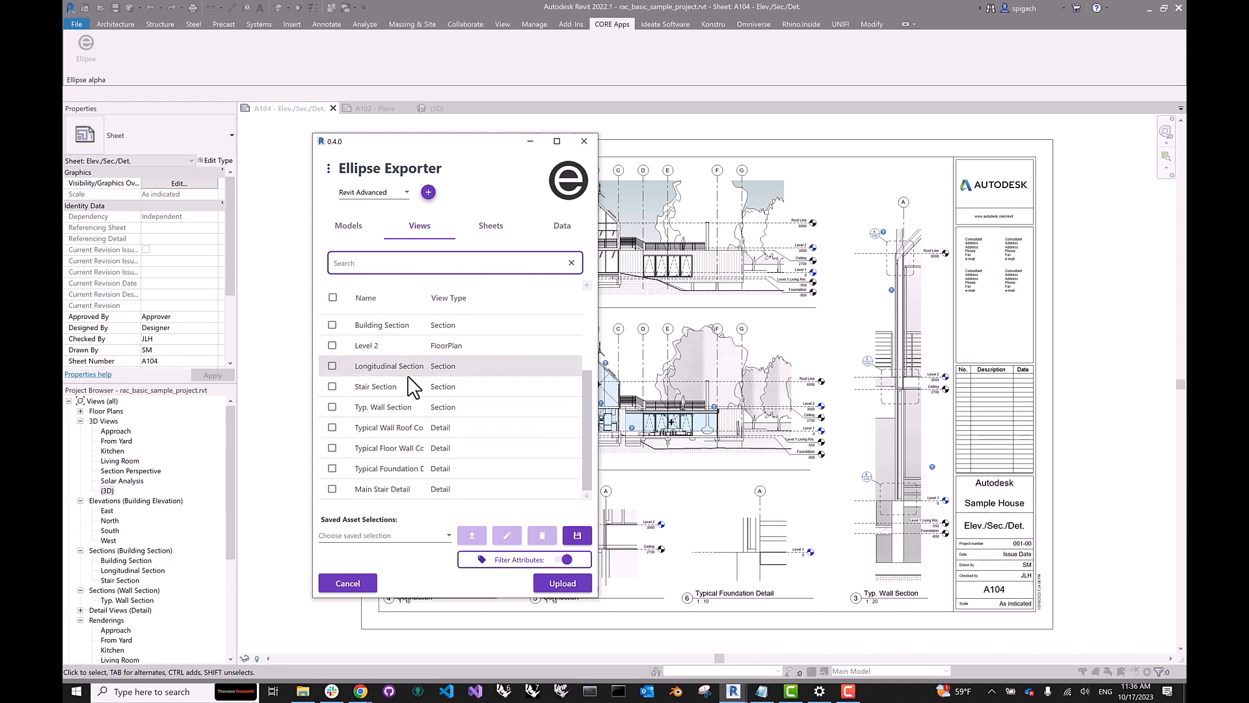
click(493, 226)
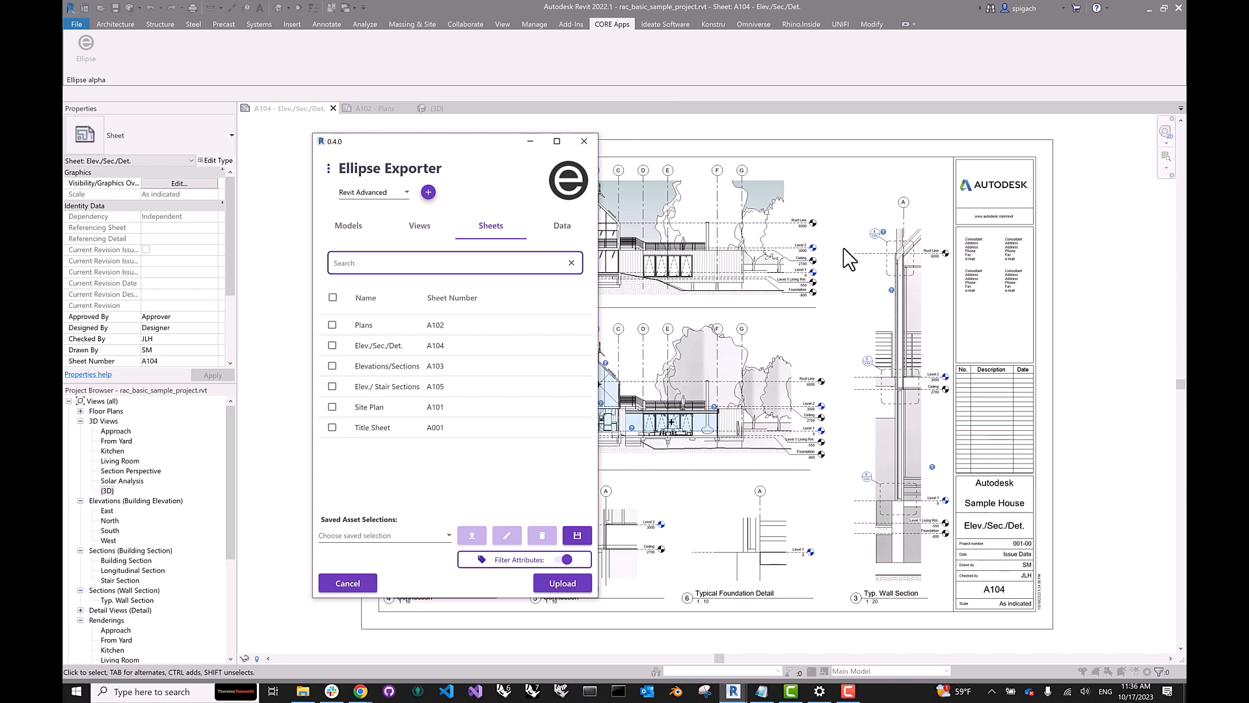
click(424, 228)
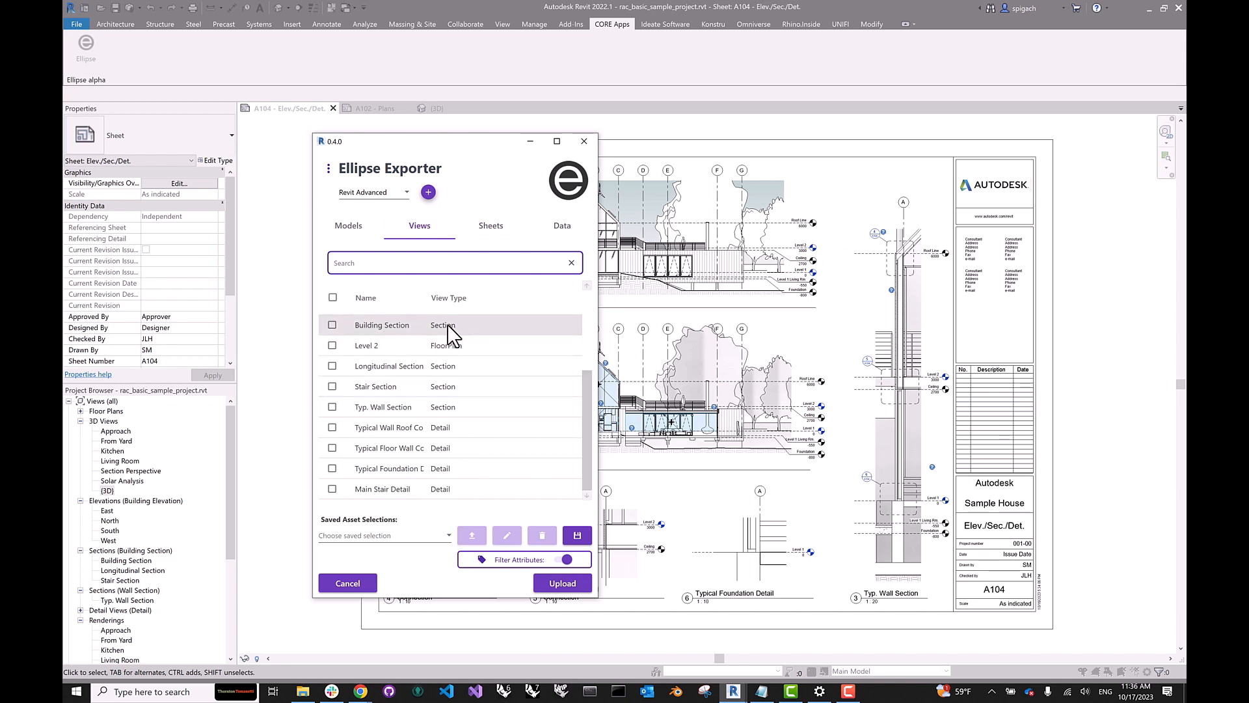
Turn the Remove Empty data option off and back on.
click(563, 229)
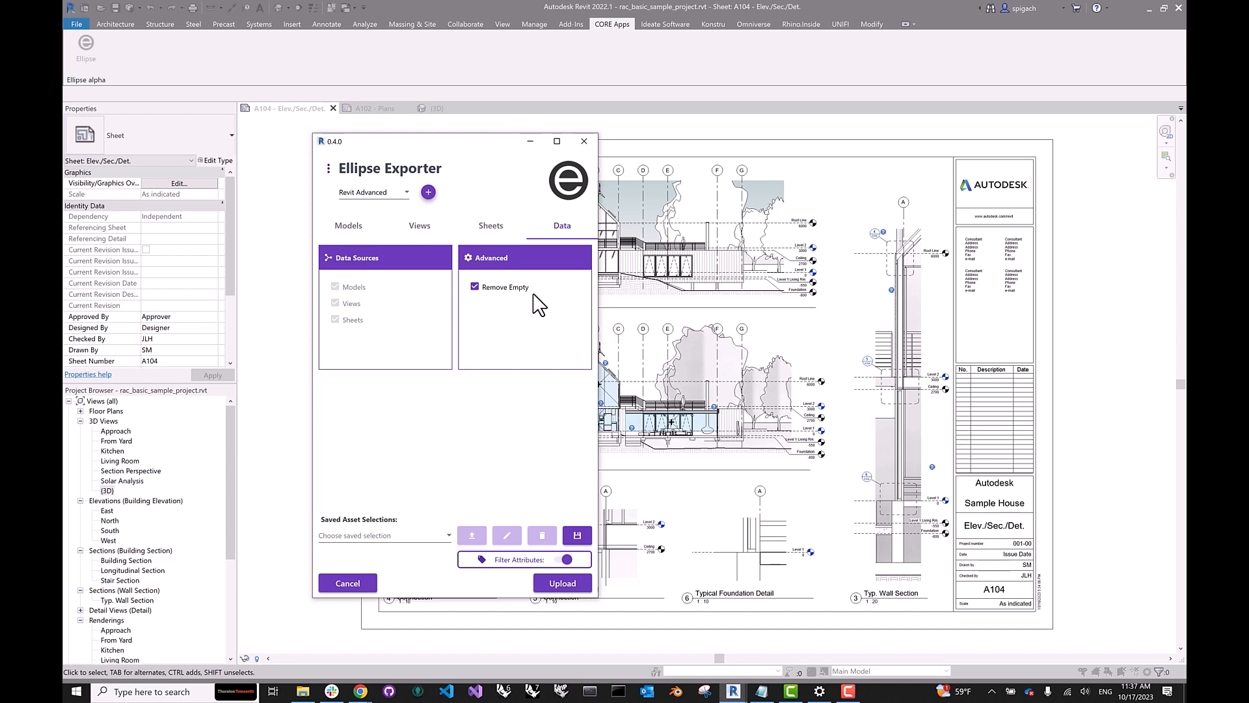
click(475, 286)
click(474, 287)
Select the Kitchen model for upload and toggle Models in the export's data sources.
click(359, 225)
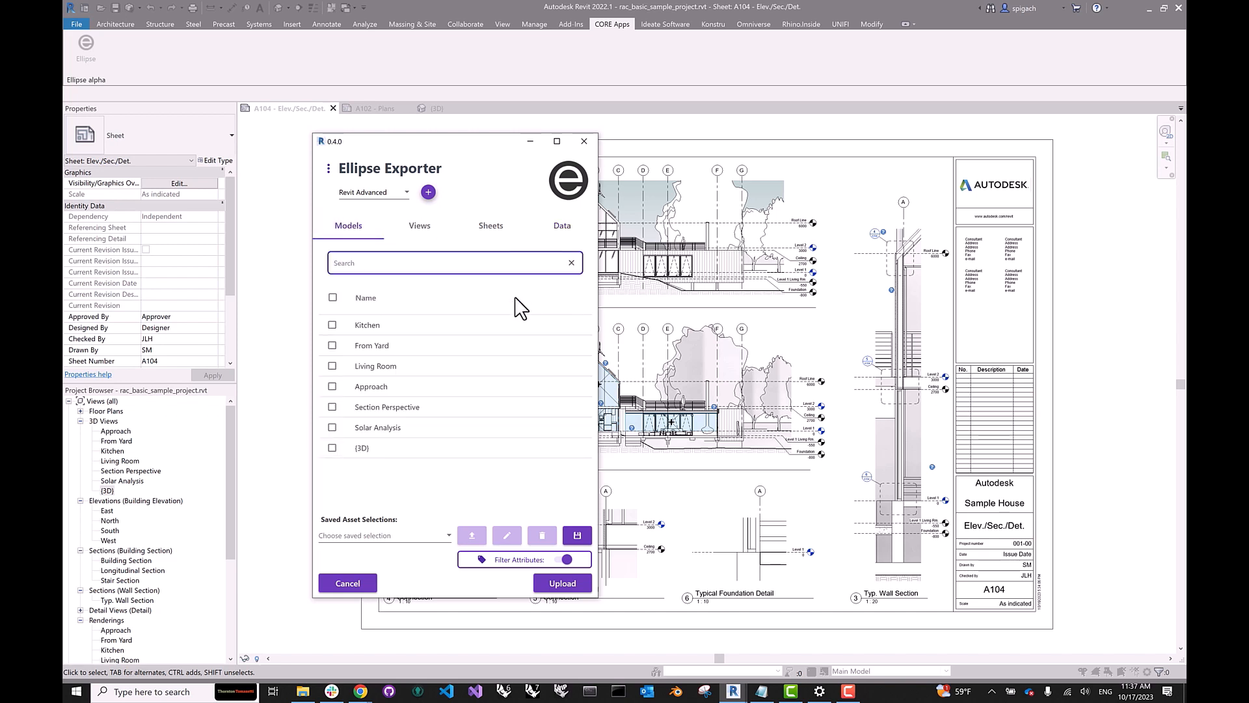
click(333, 325)
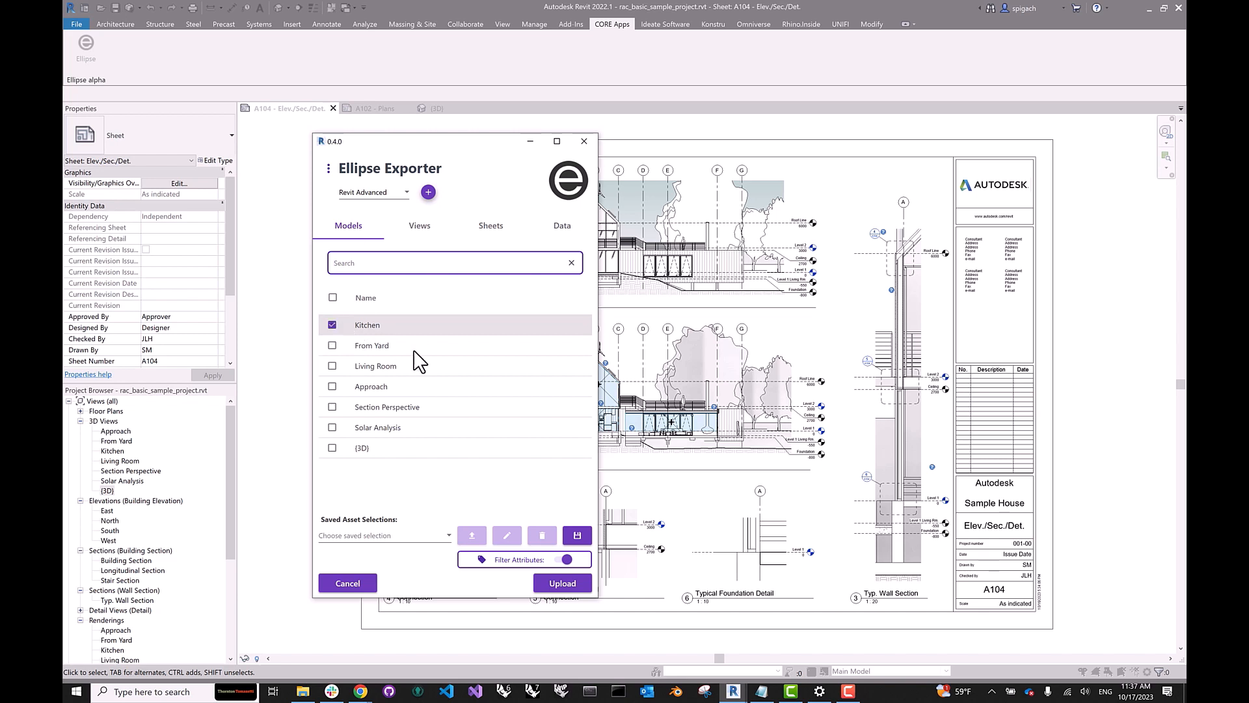
click(563, 228)
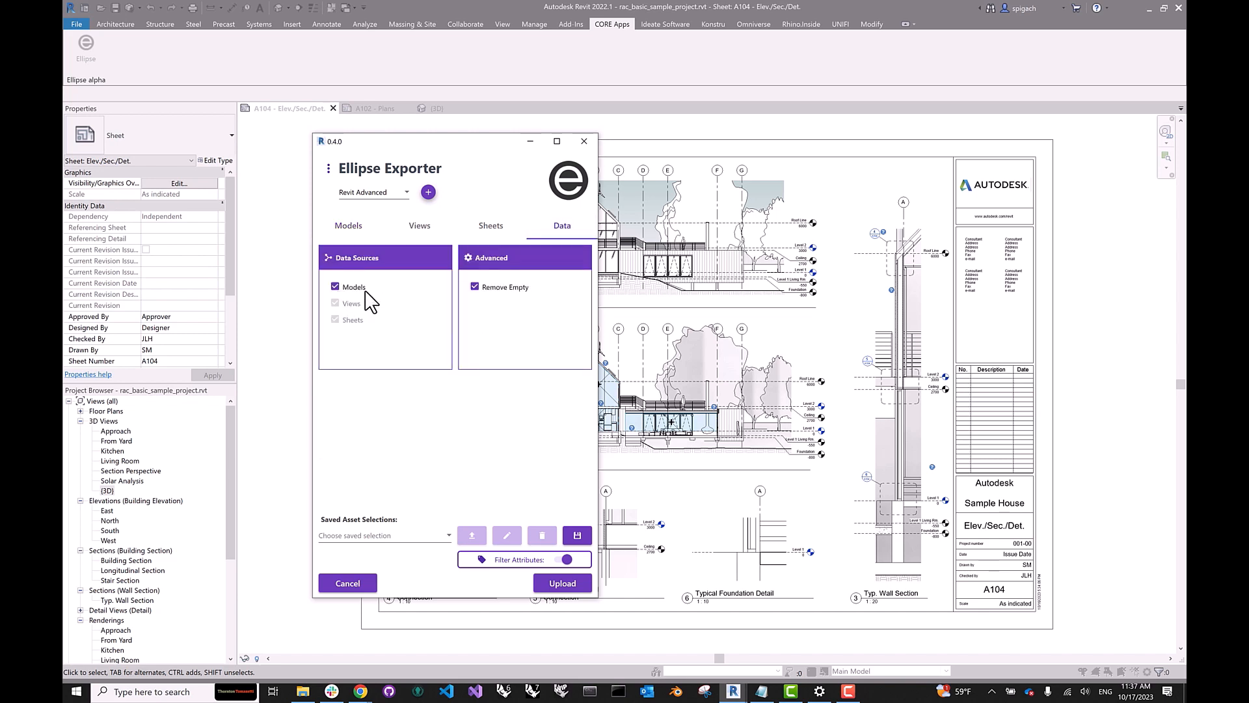
click(335, 287)
Add the Level 2 floor plan view and the Elev./Sec./Det. sheet A104 to the upload selection.
click(418, 228)
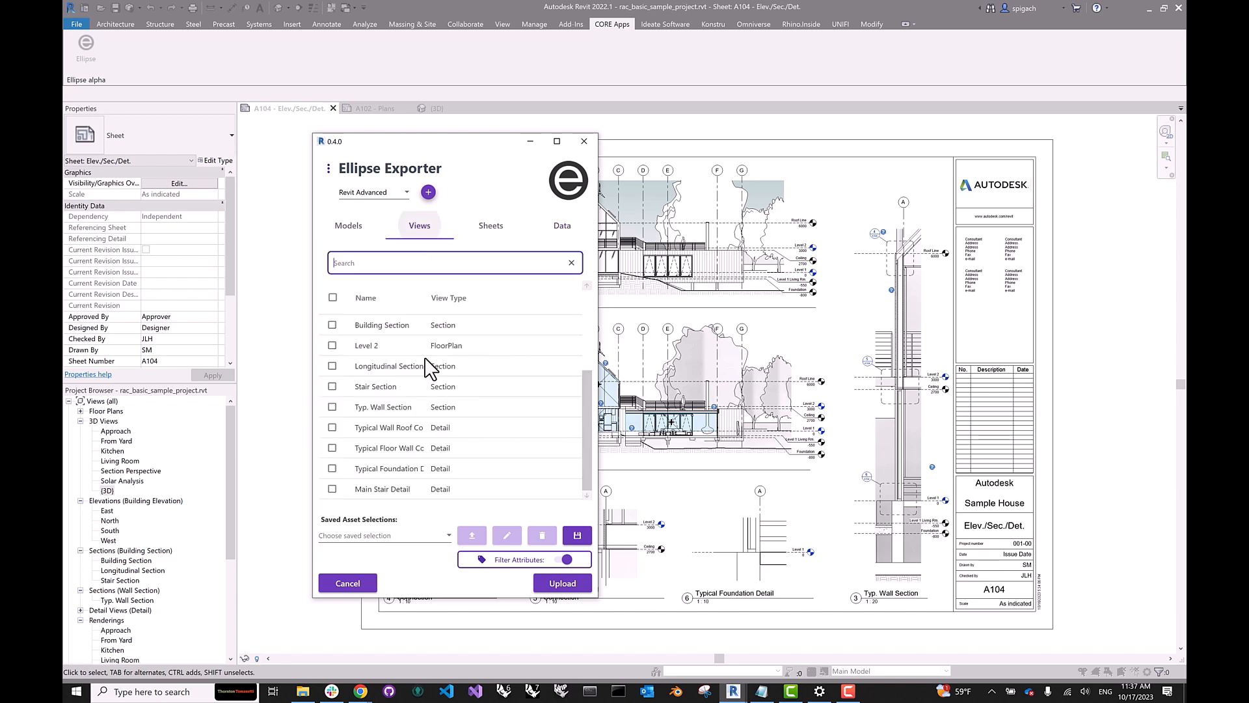
click(333, 346)
click(498, 226)
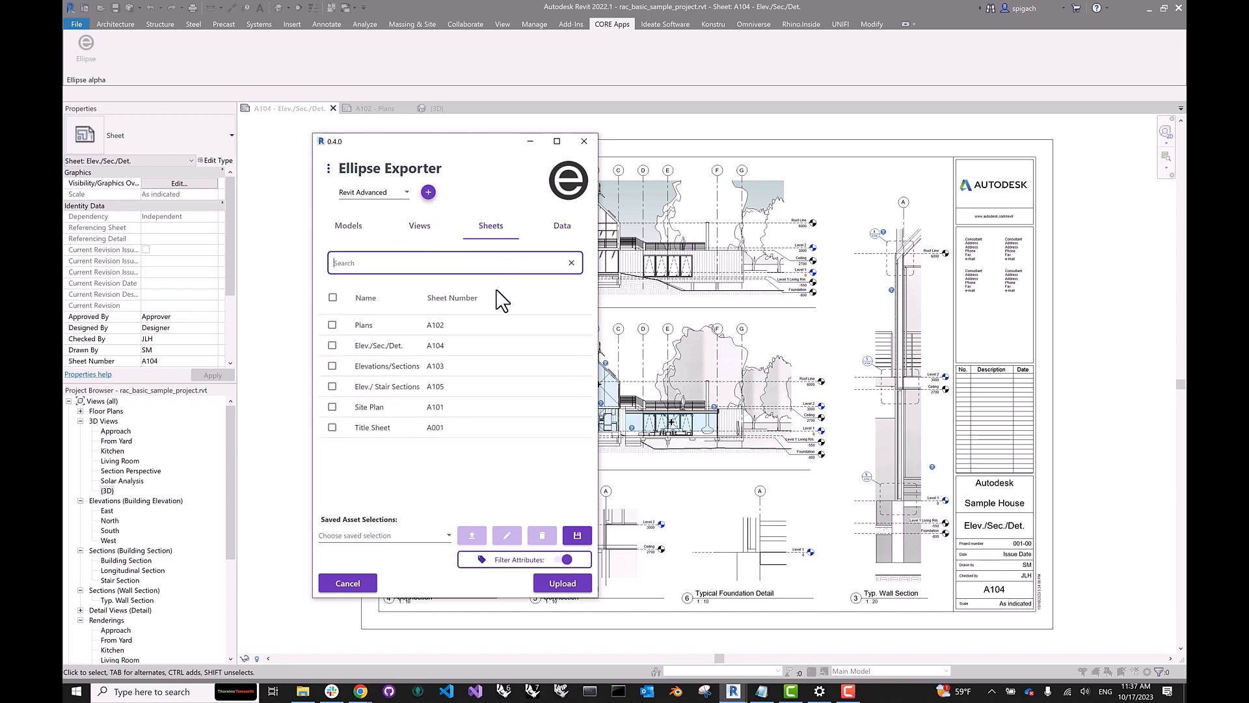
click(333, 346)
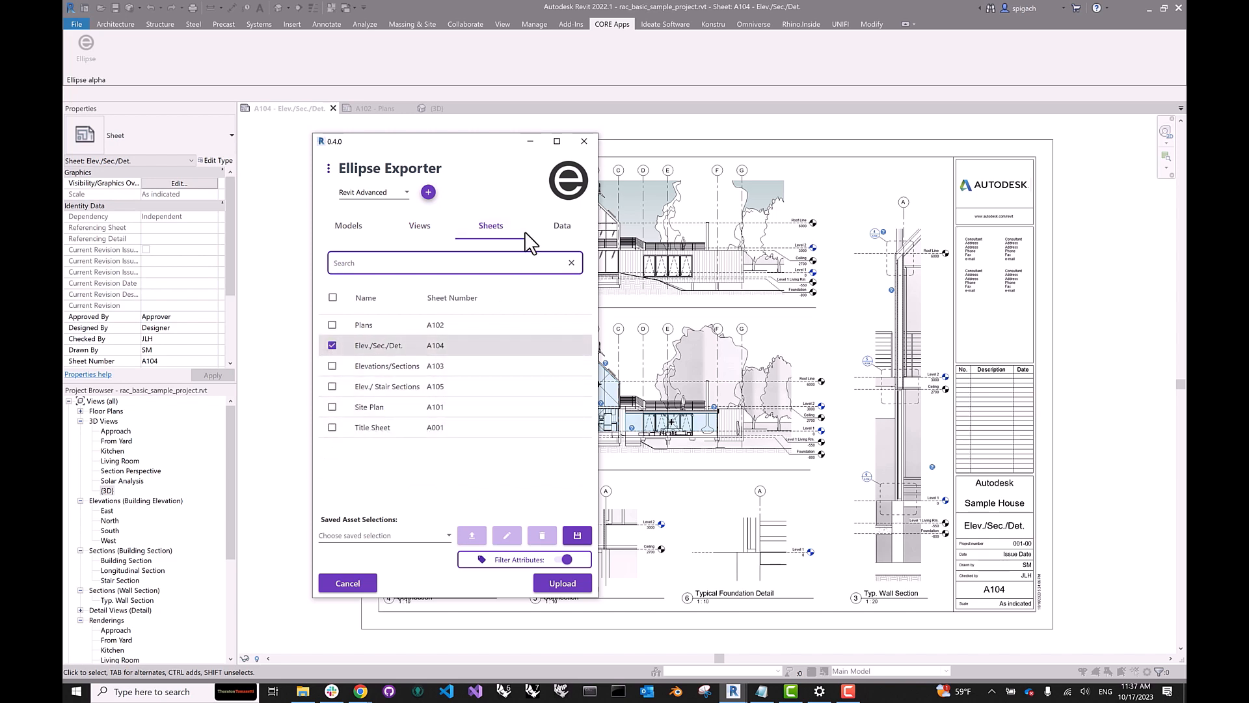
Toggle the Models, Views and Sheets data sources off and back on, and return to the model list.
click(566, 229)
click(335, 287)
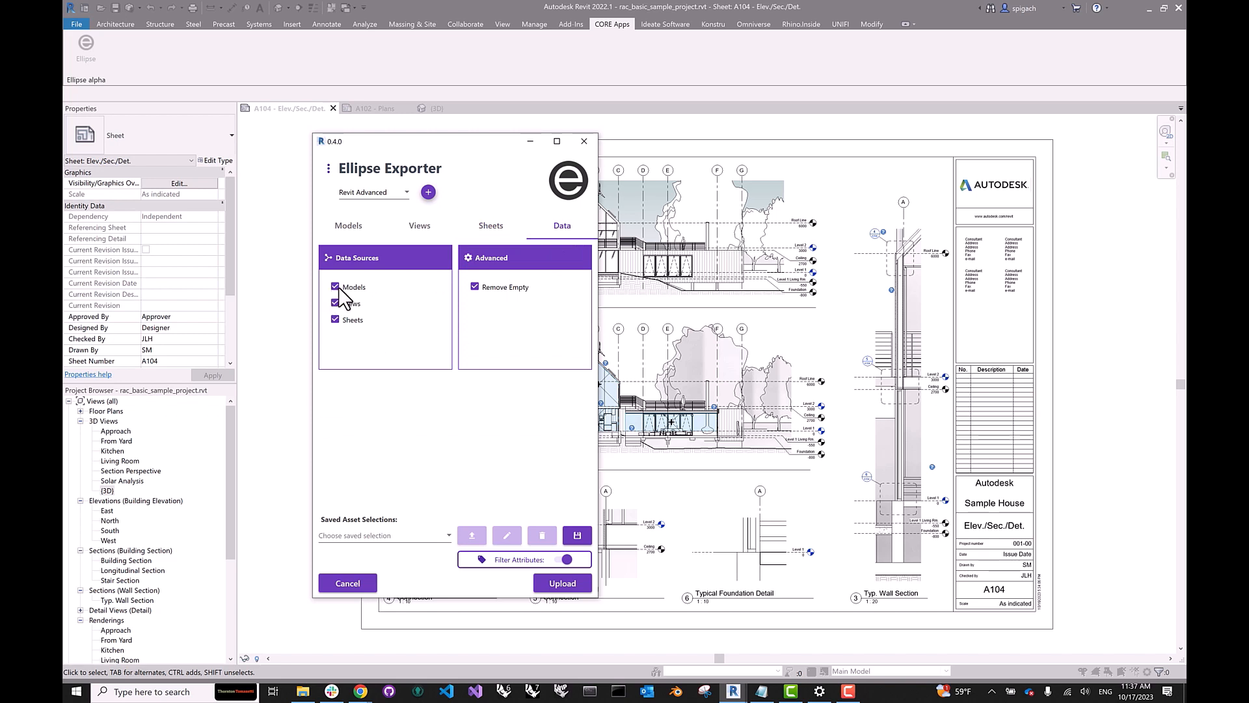
click(335, 303)
click(335, 320)
click(335, 320)
click(335, 303)
click(335, 287)
click(350, 226)
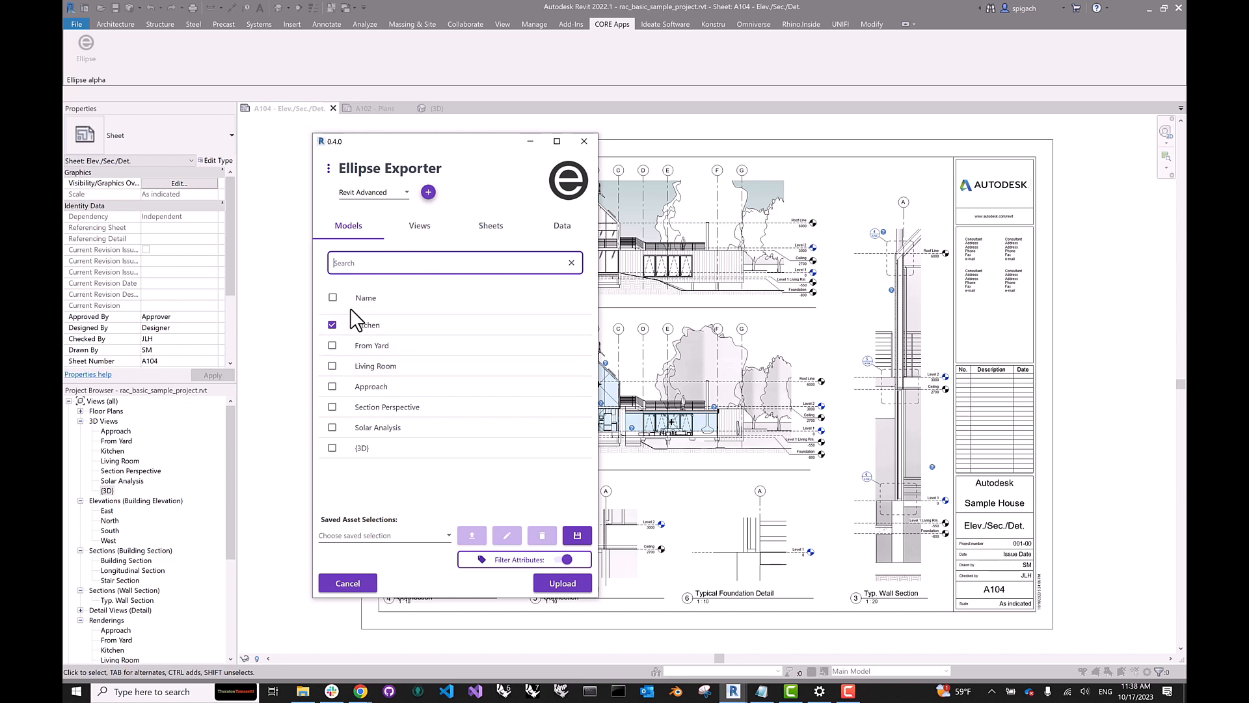
Add the {3D} and Living Room models and the Typical Floor Wall Connection, Main Stair Detail and Stair Section views to the upload selection.
click(332, 448)
click(333, 365)
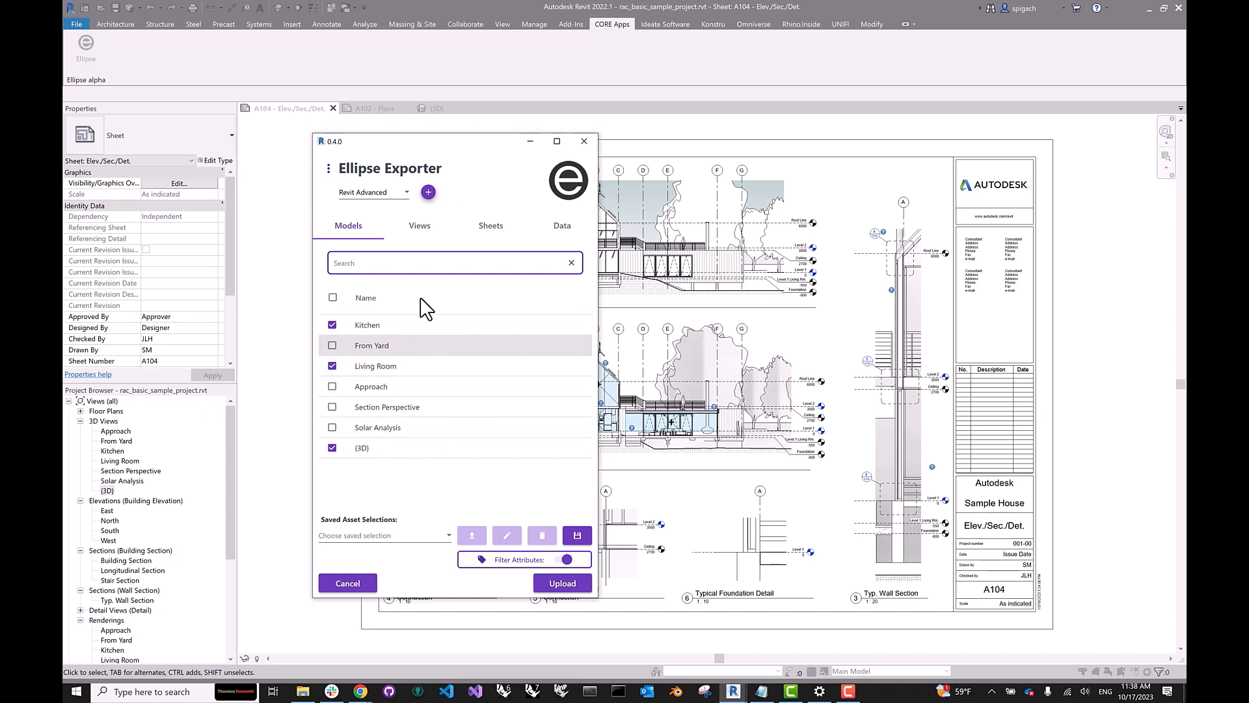
click(419, 233)
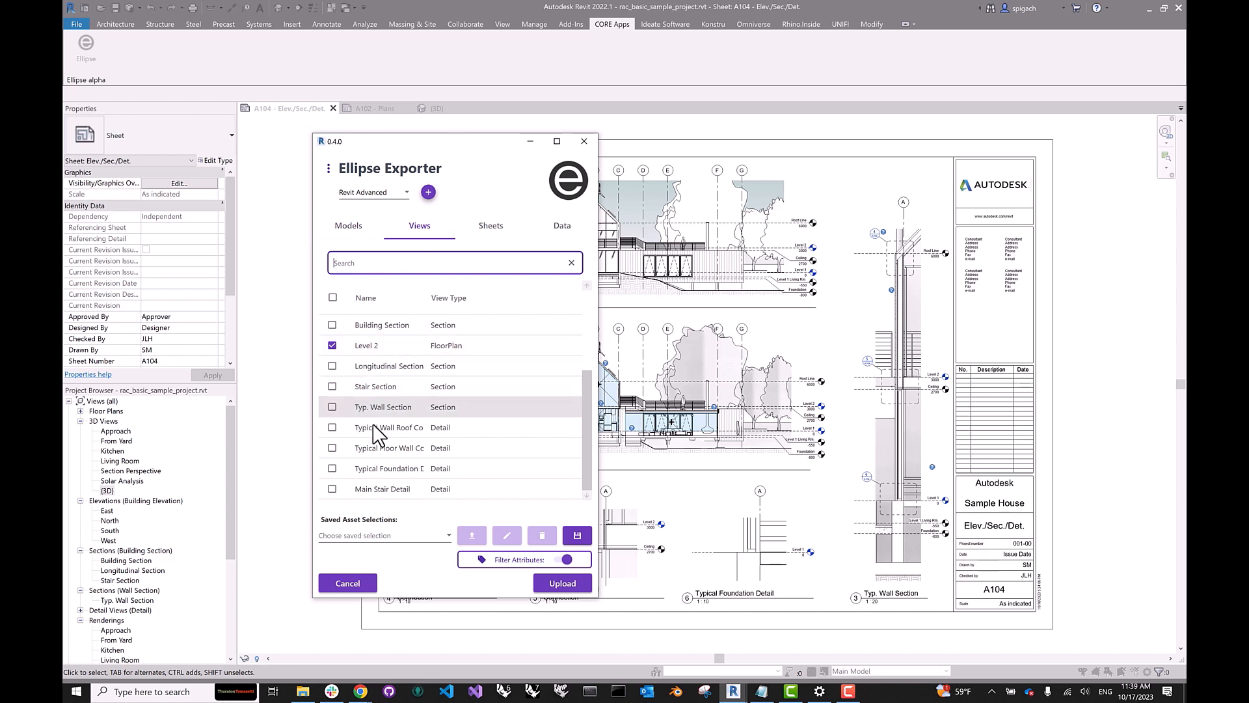
click(331, 449)
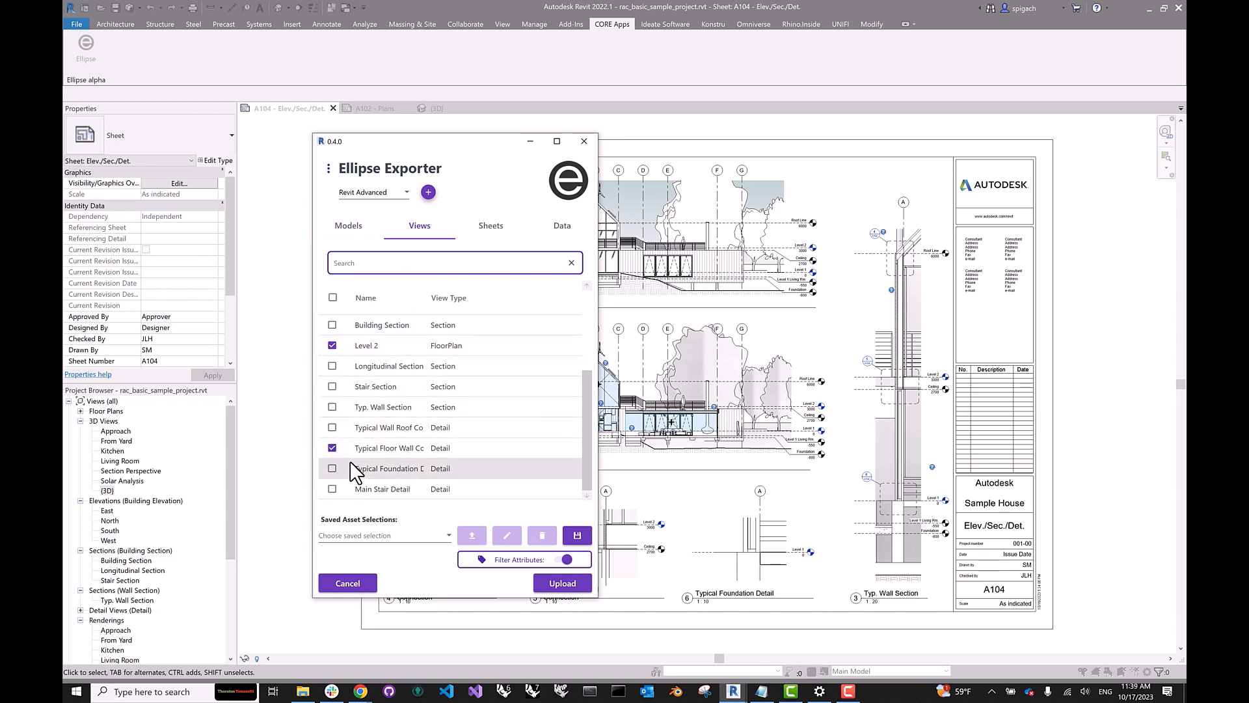
click(332, 489)
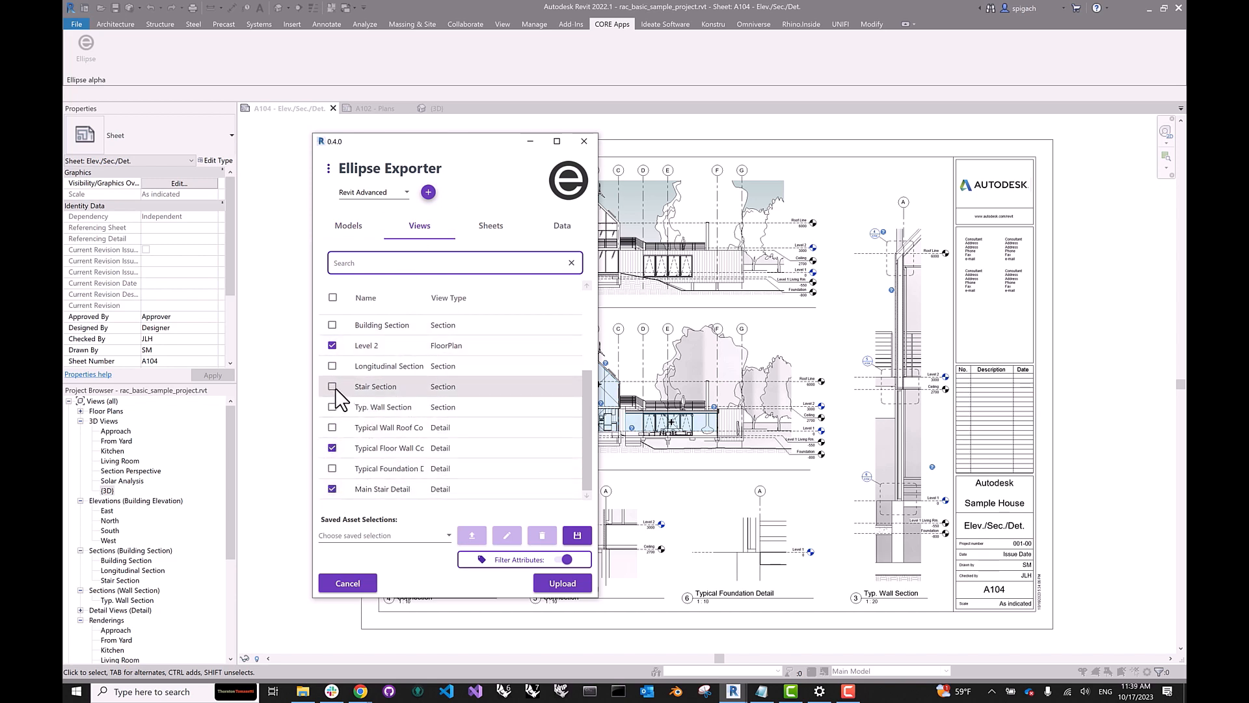
Add the Elev./ Stair Sections sheet A105 and Site Plan sheet A101 to the upload selection, and review the selected views and models.
click(491, 228)
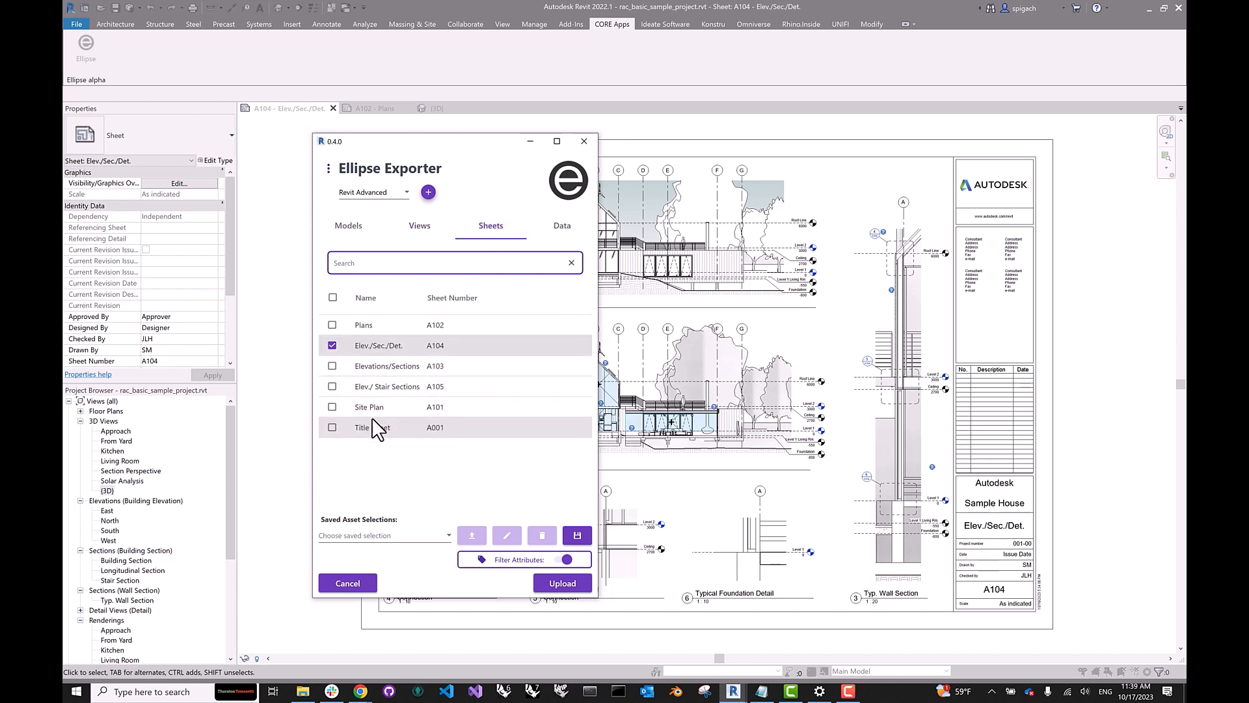
click(332, 387)
click(332, 407)
click(419, 227)
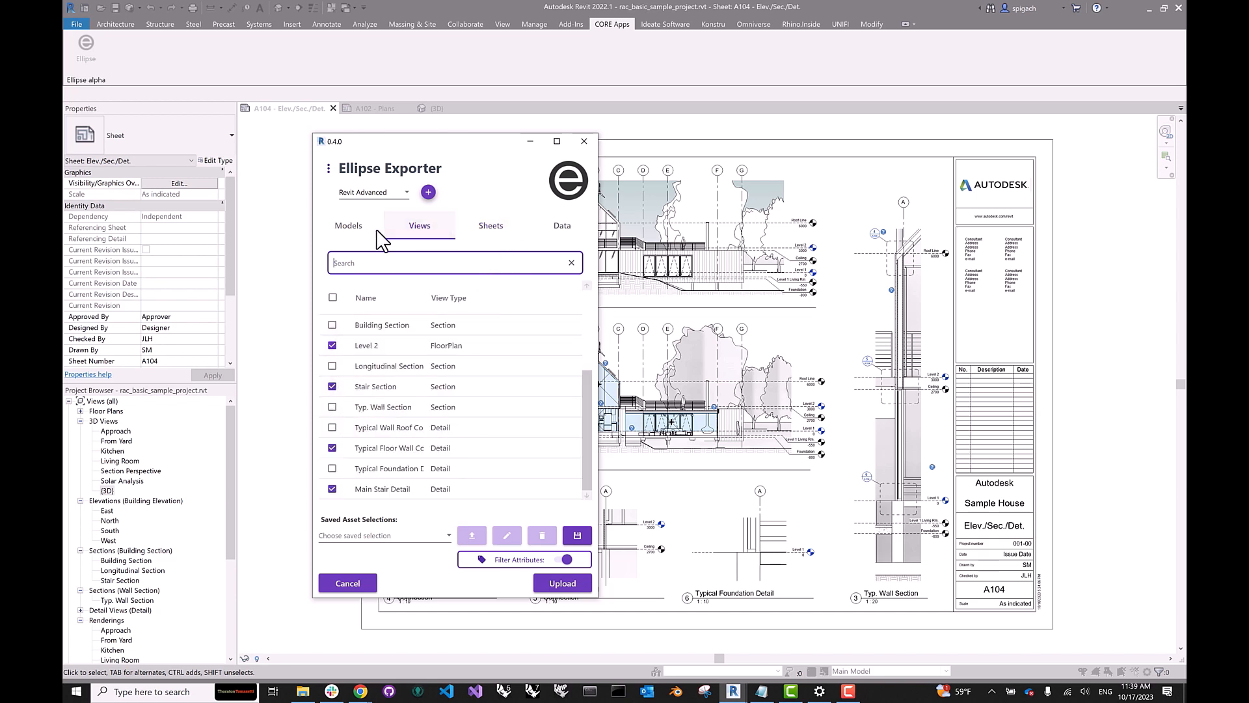
click(357, 228)
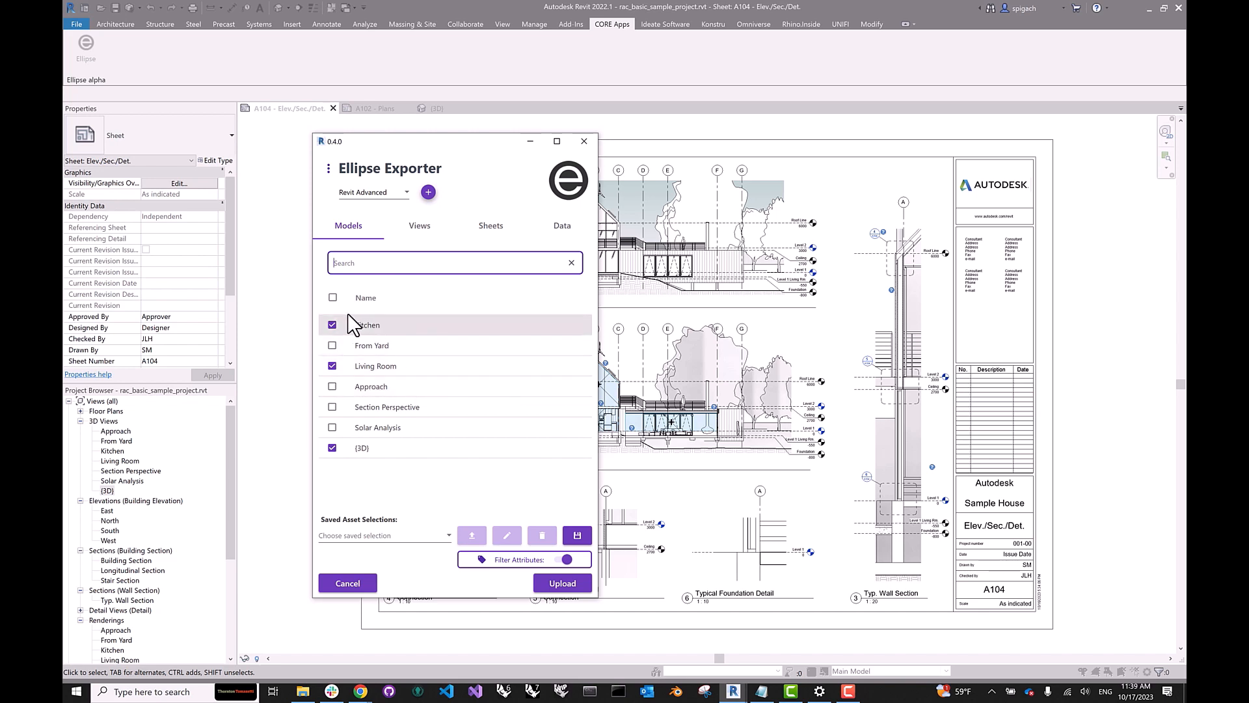
click(417, 231)
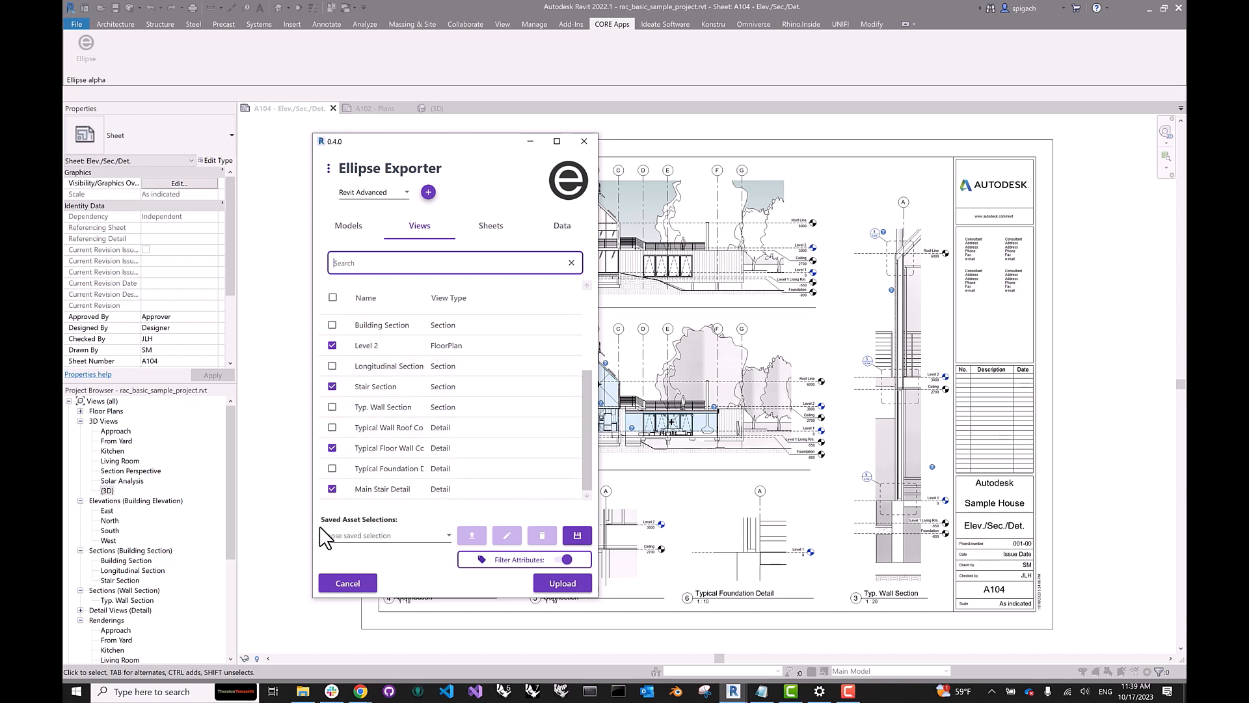
Save the current asset selection as sample-export and choose it from the saved asset selections.
click(578, 536)
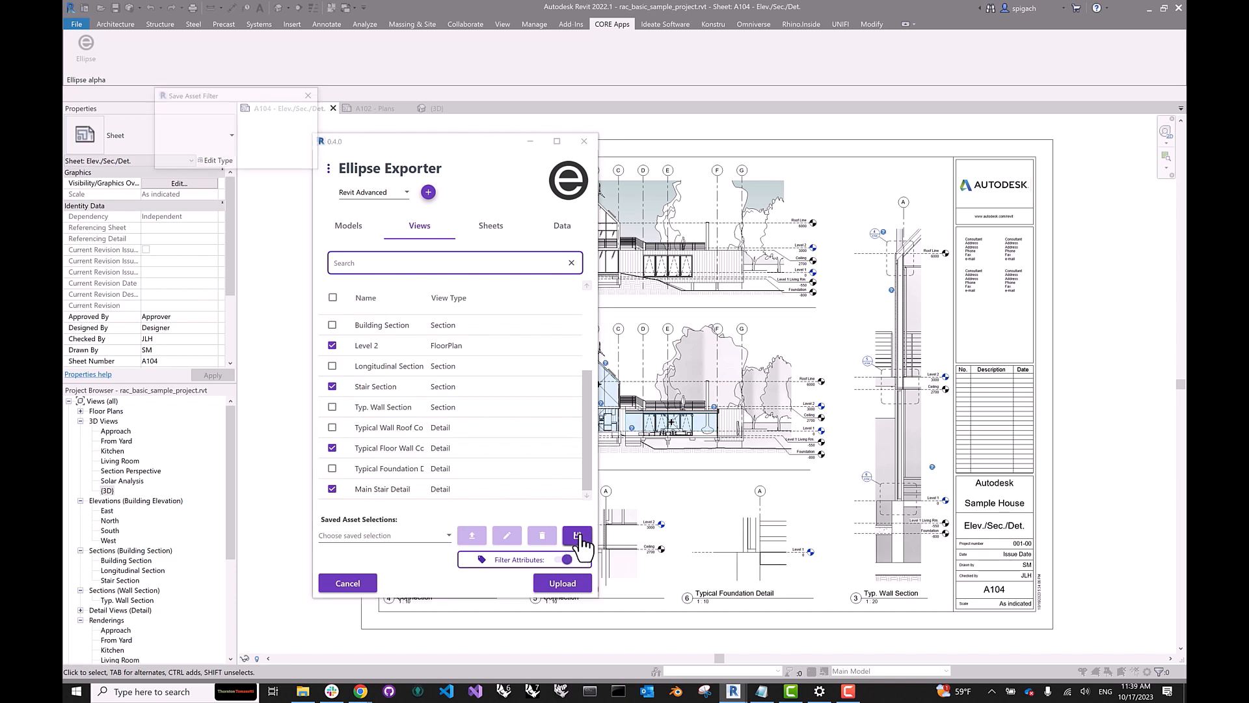
drag(253, 101, 471, 243)
click(445, 272)
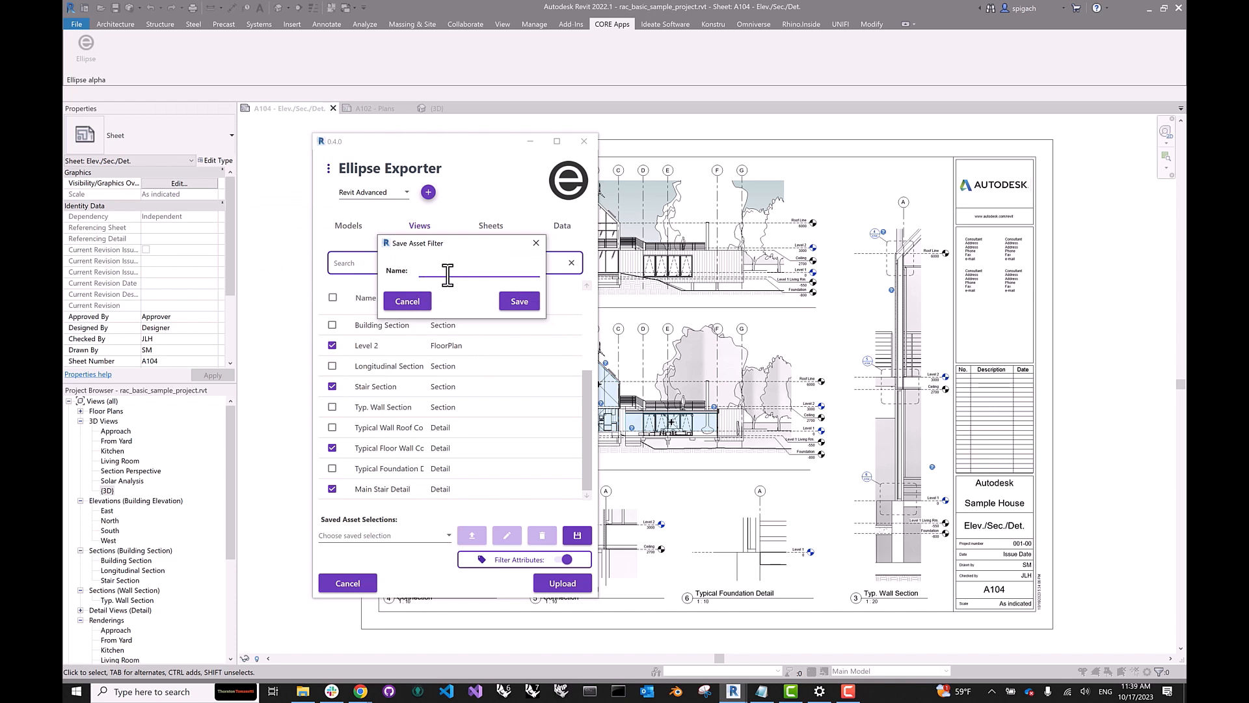
text(sample-export)
click(520, 302)
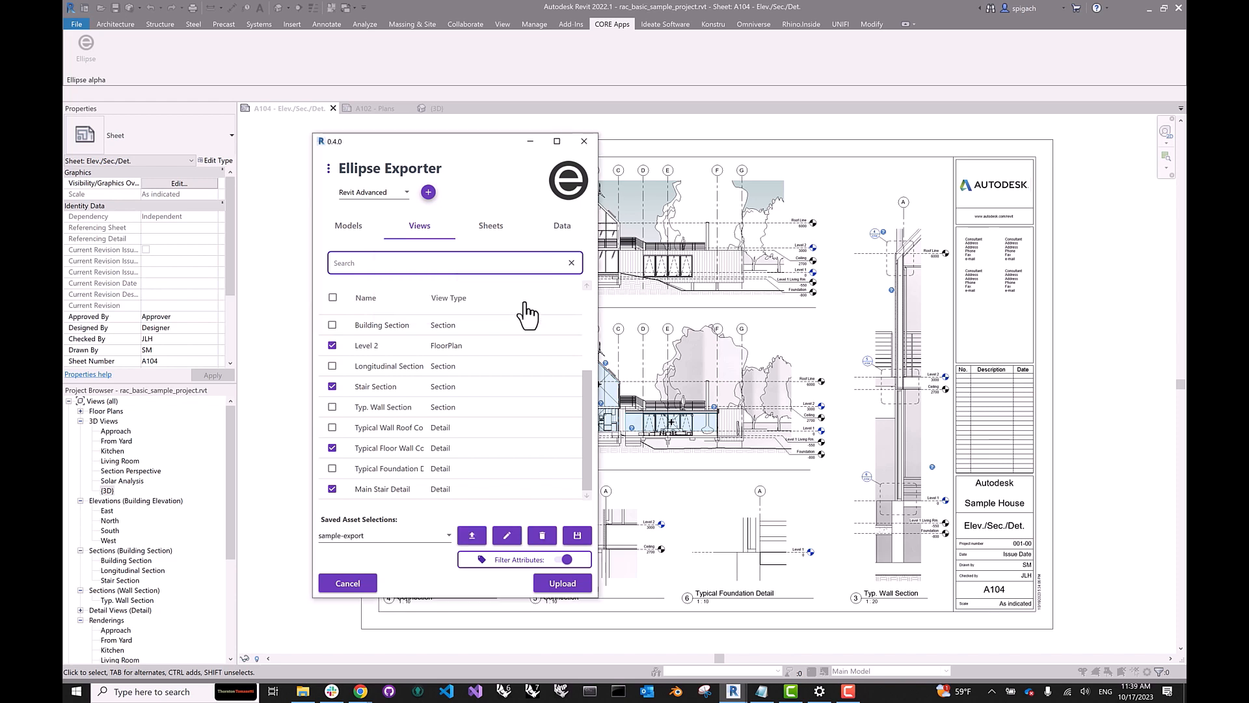
click(397, 536)
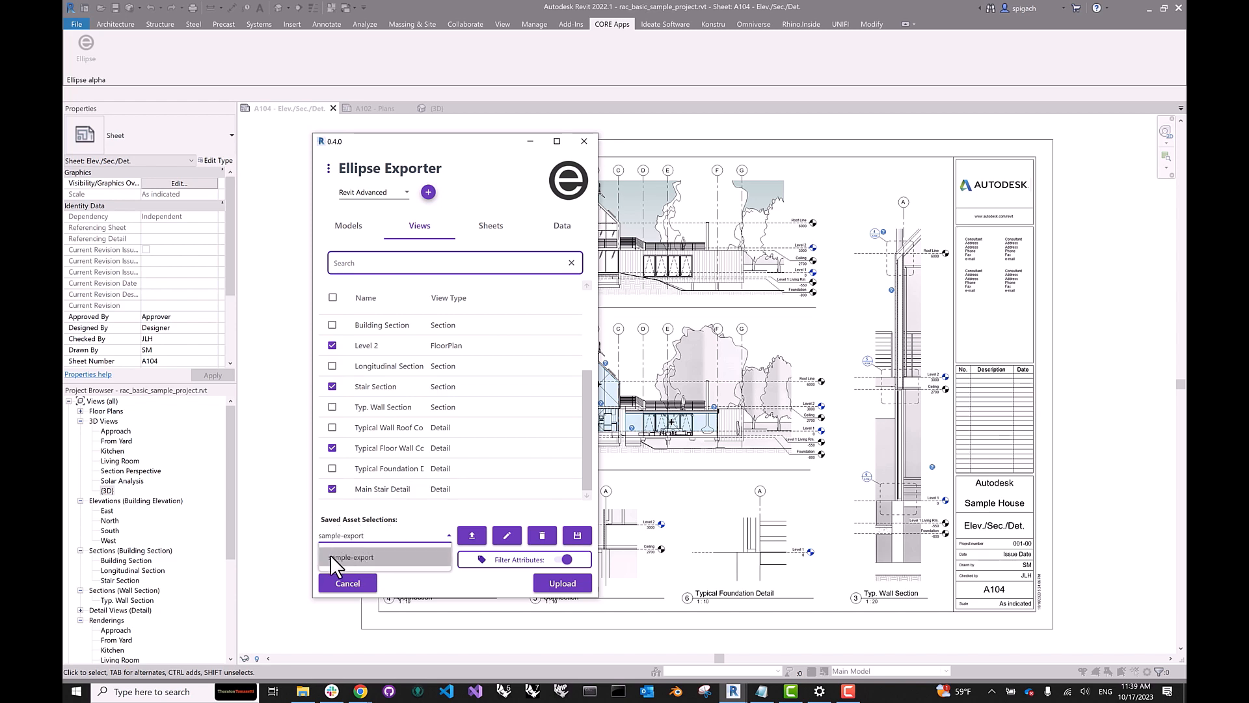
click(389, 556)
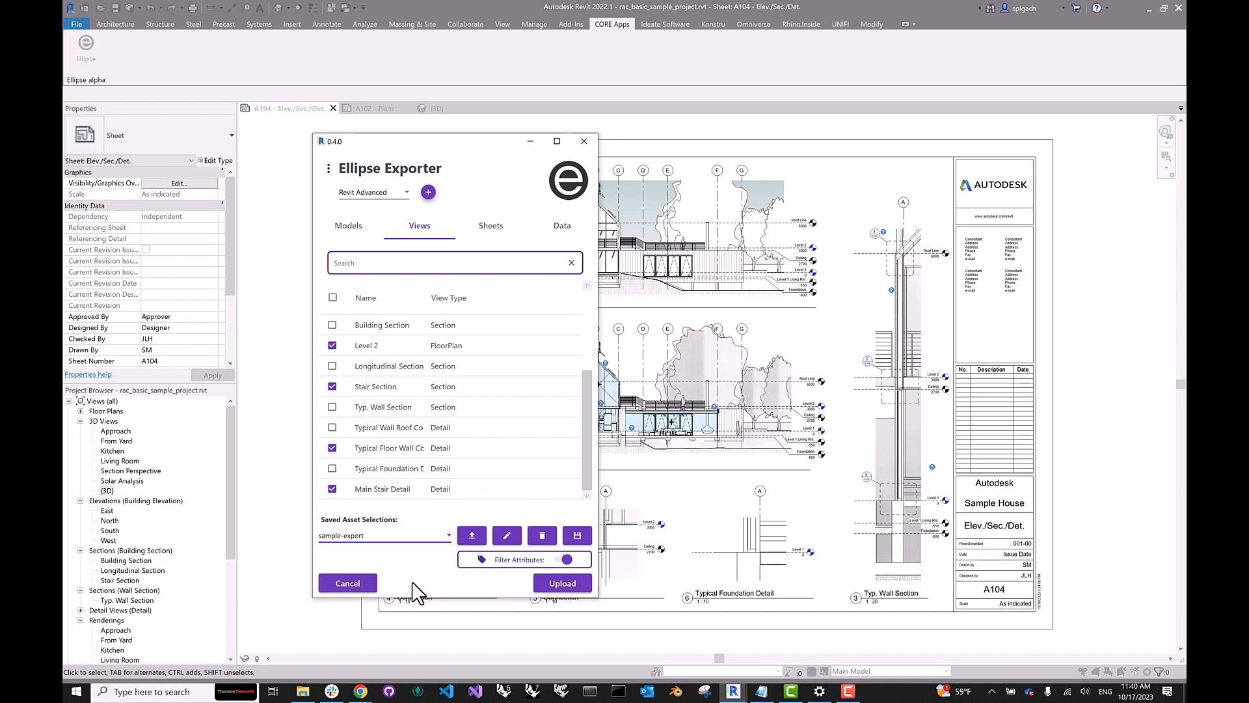
Close and relaunch the Ellipse exporter, and choose the Revit Advanced notebook.
click(584, 141)
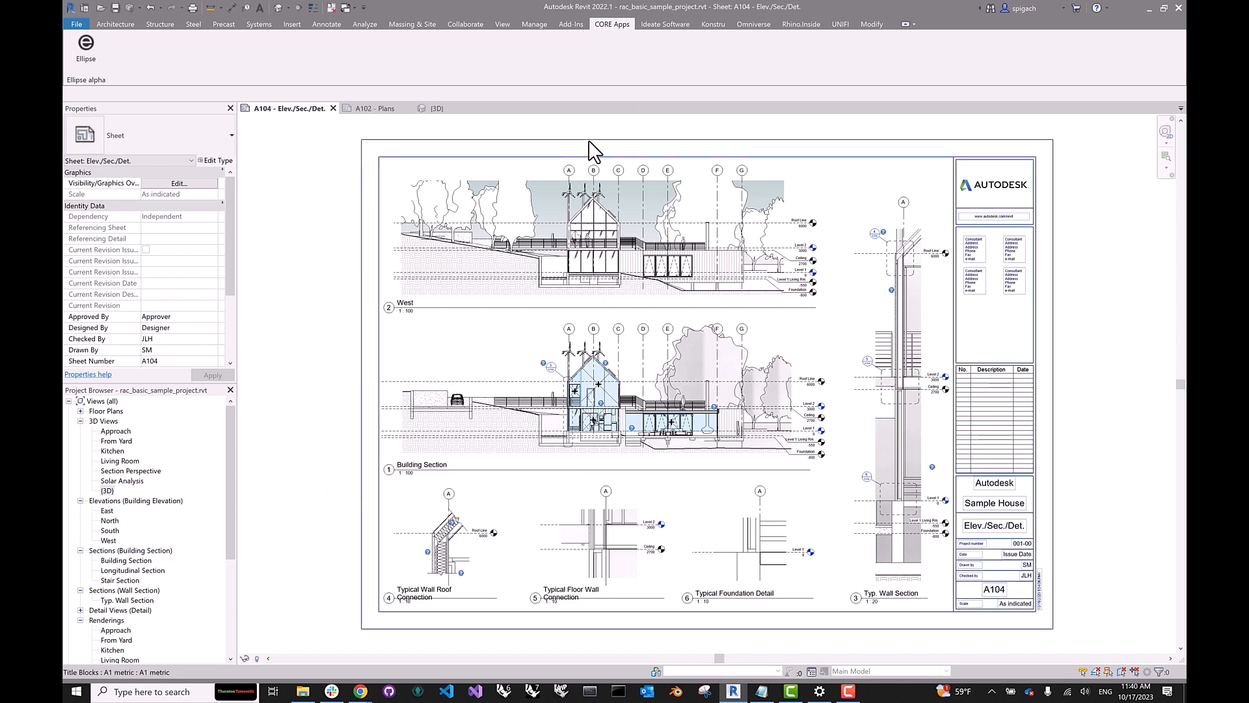
click(86, 47)
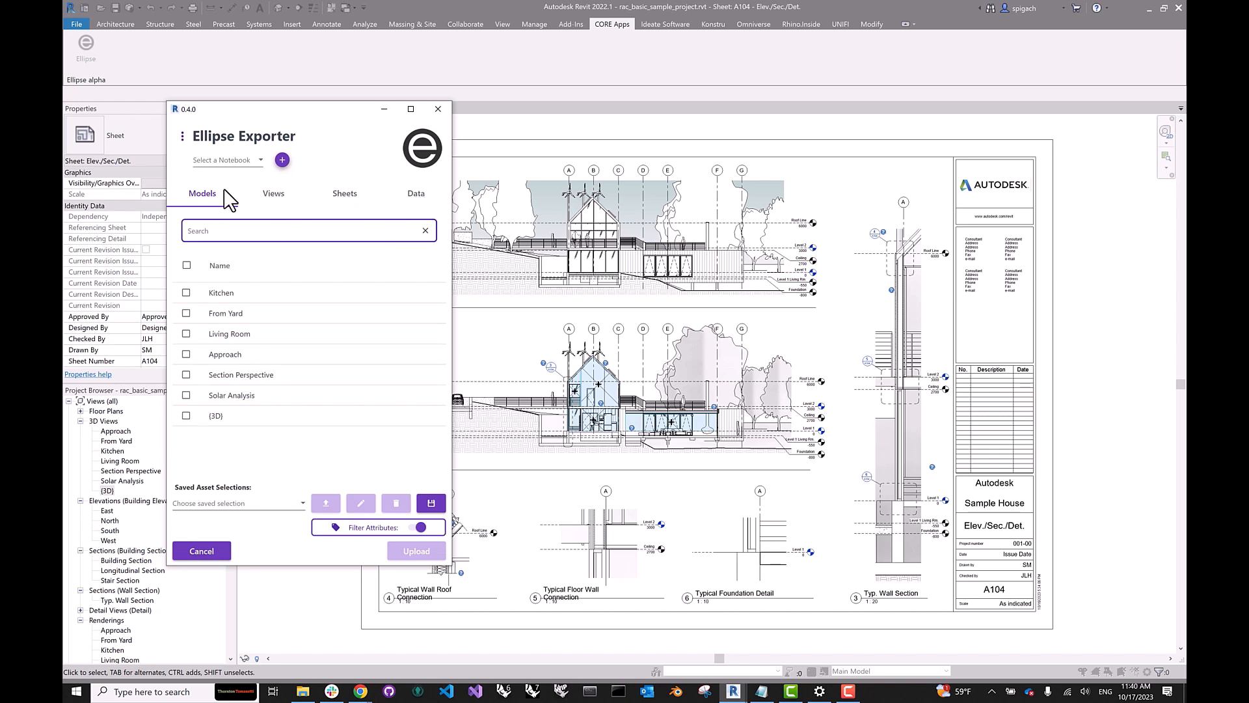
click(258, 160)
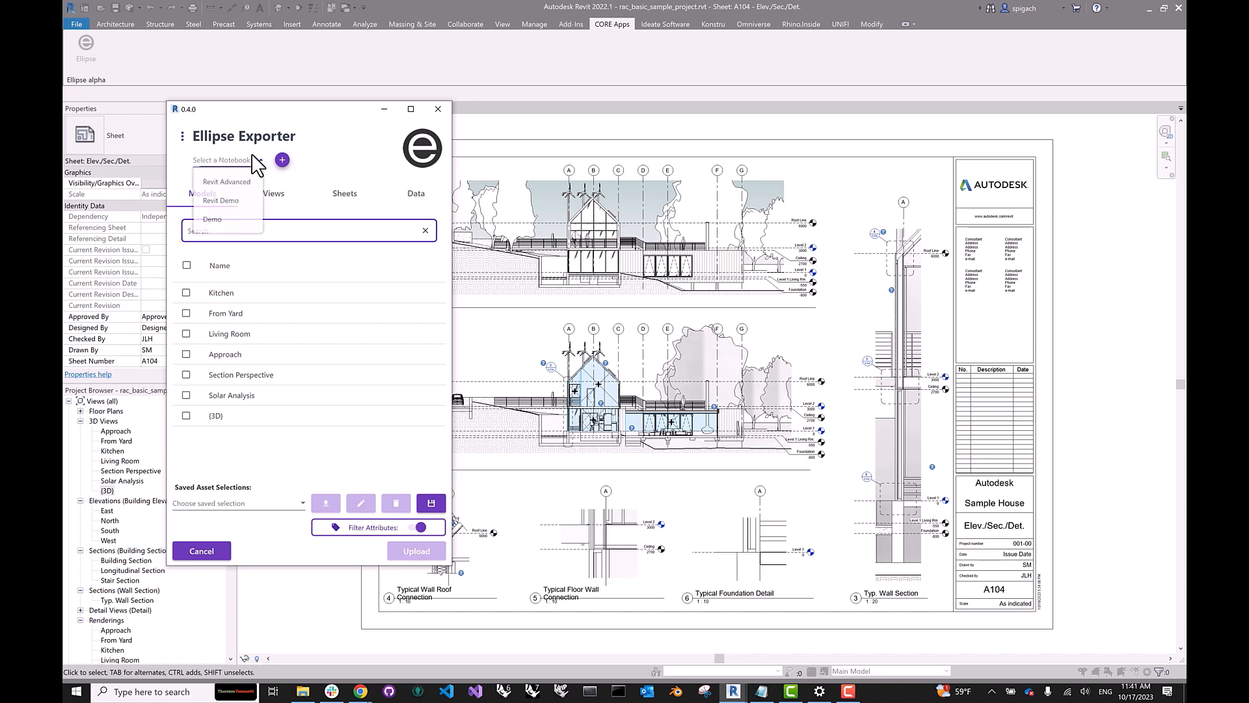
click(220, 184)
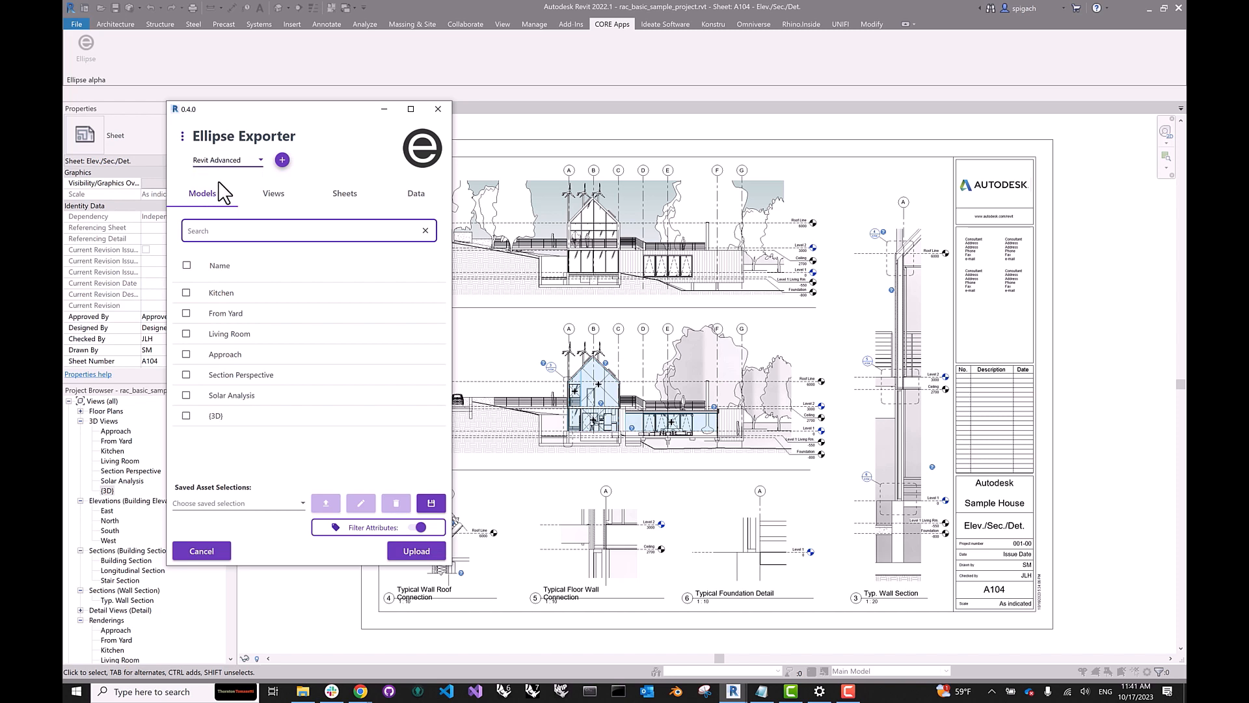
Look through the exporter's views, sheets and data settings, and return to the model list.
click(273, 195)
click(342, 195)
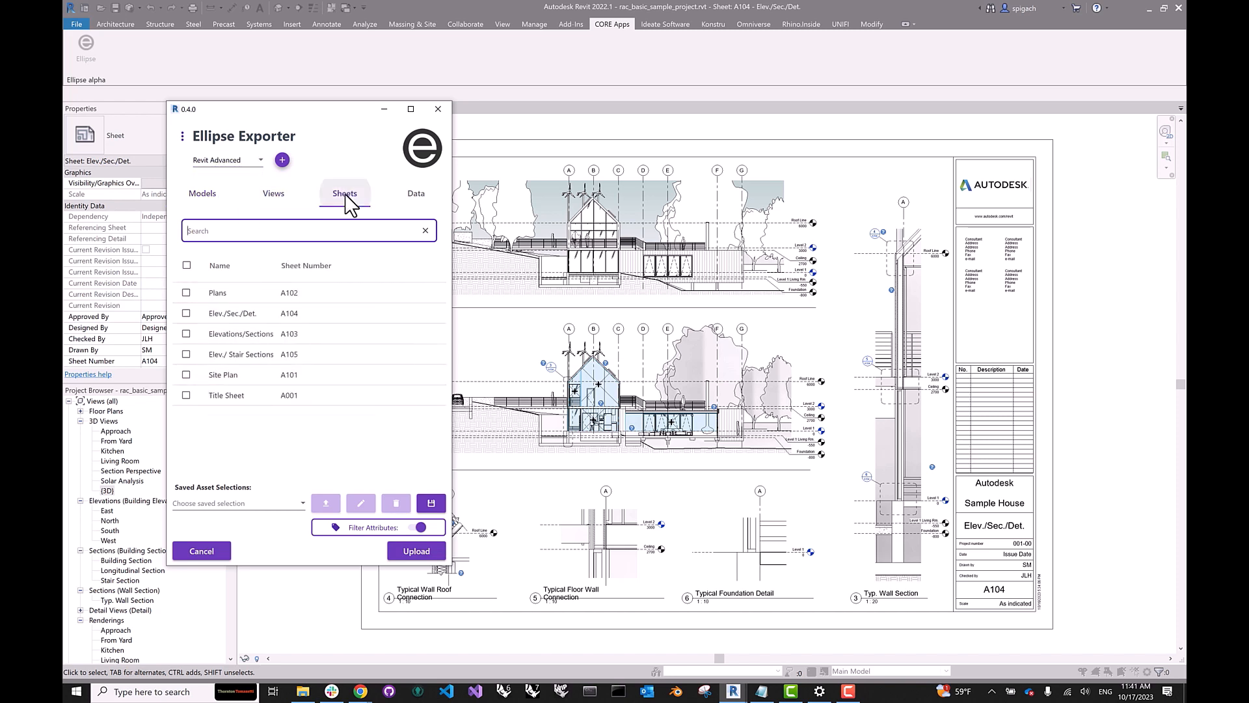
click(425, 194)
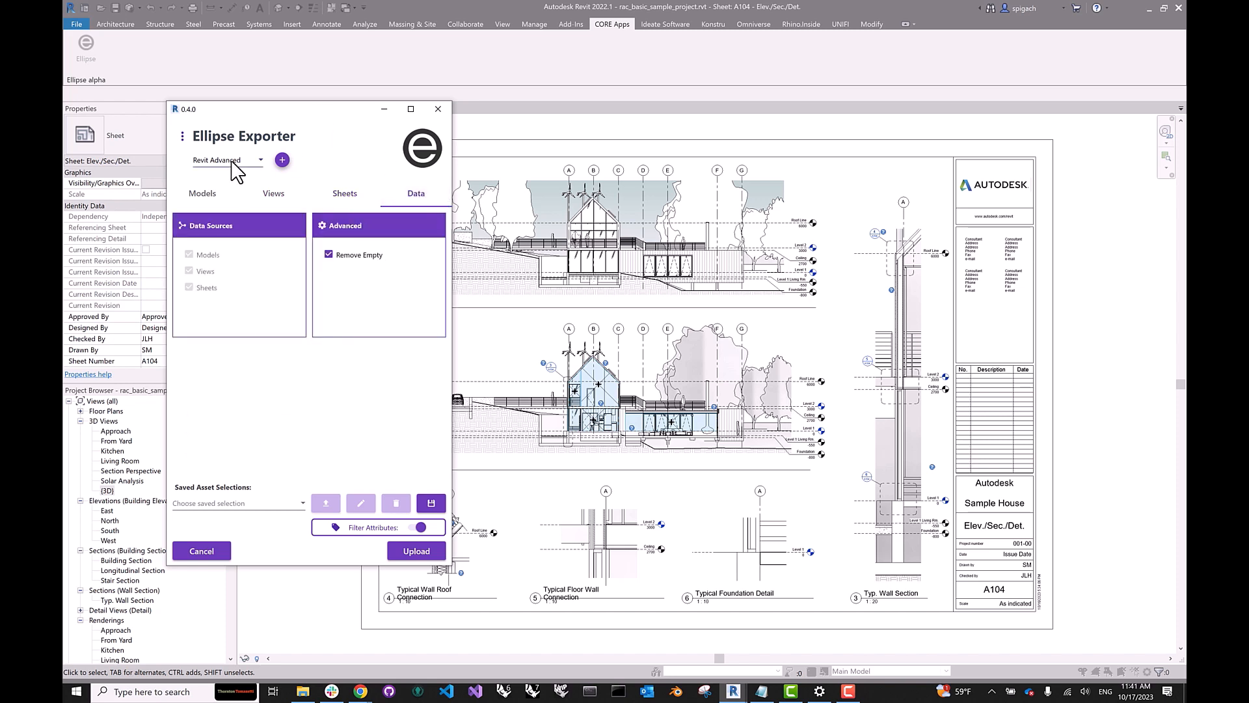
click(205, 195)
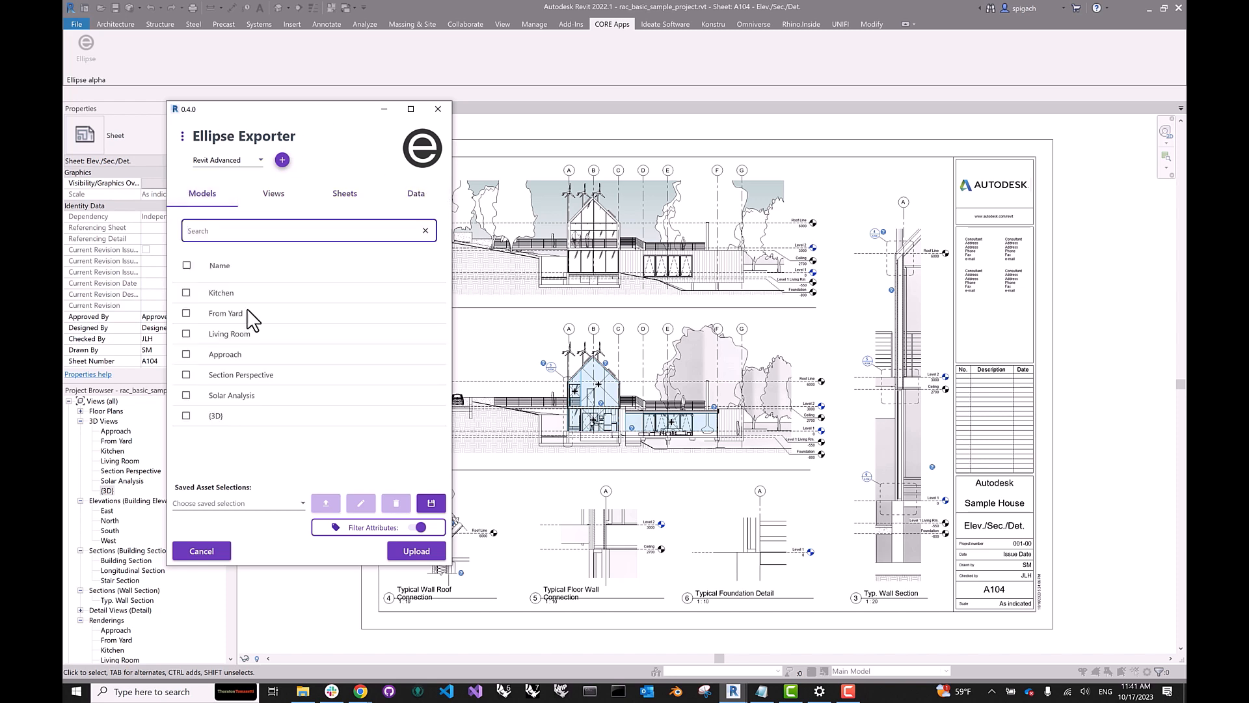
Load the saved asset selection sample-export and check which views and sheets it selects.
click(221, 505)
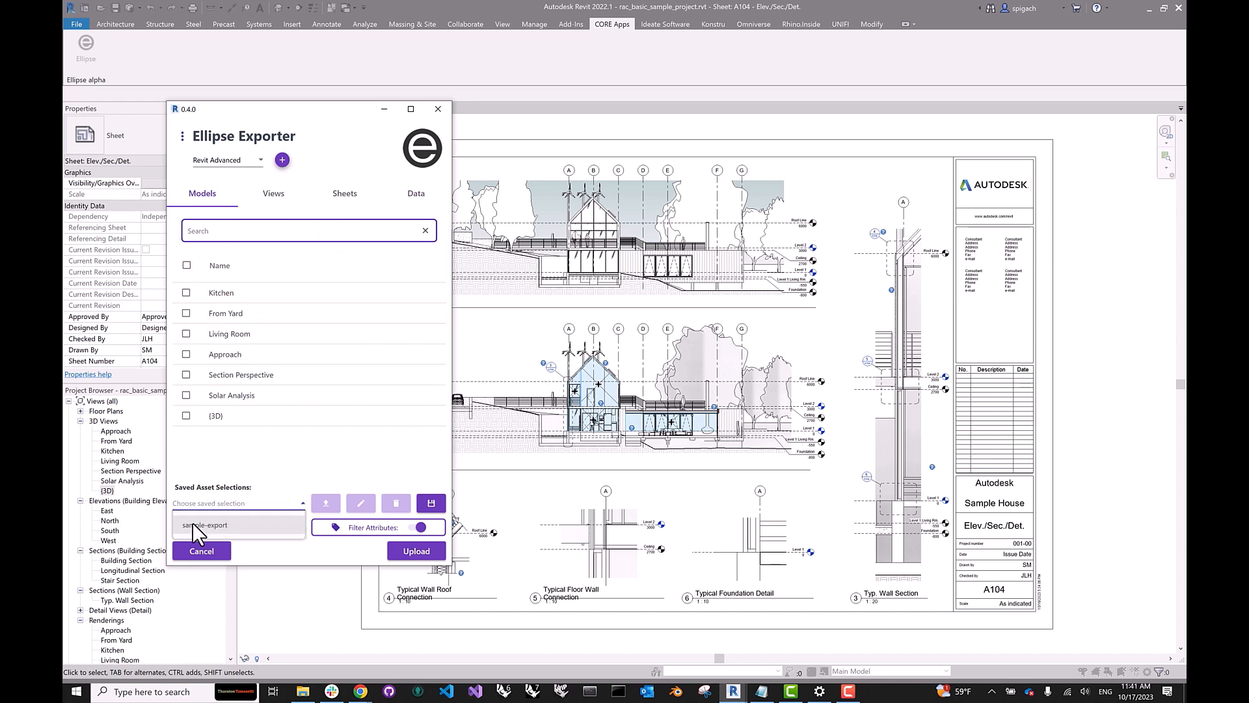
click(204, 524)
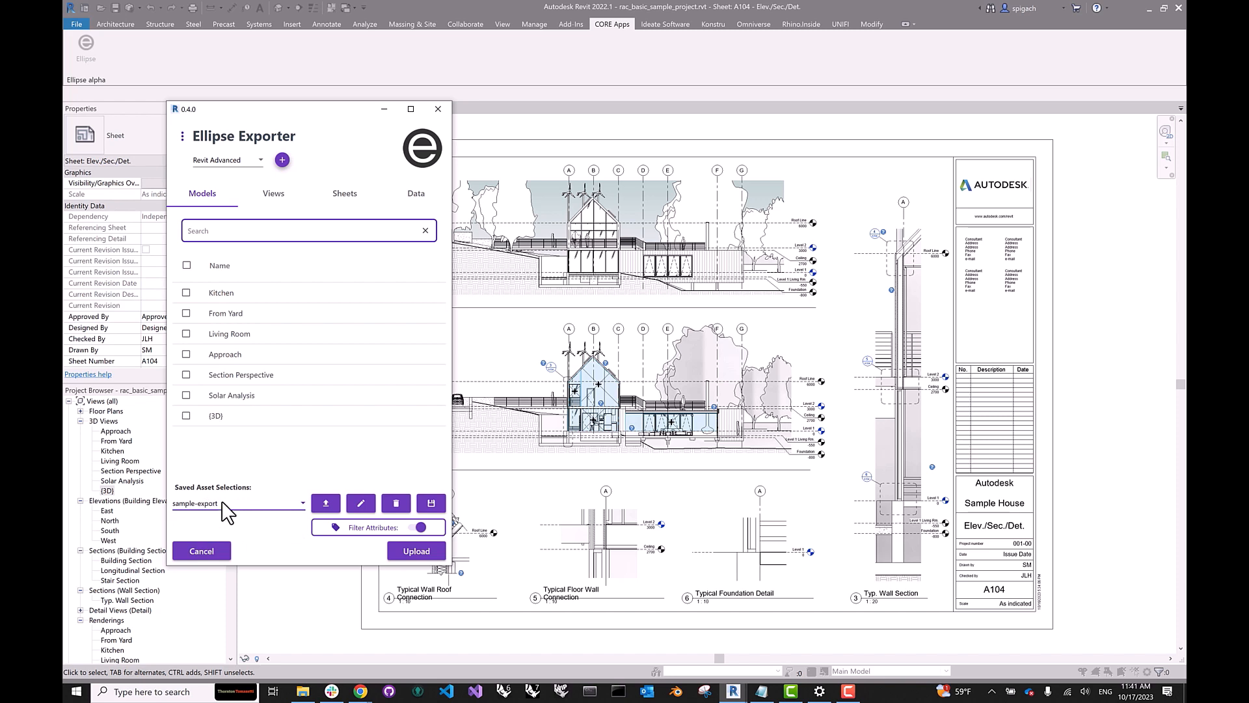
click(339, 511)
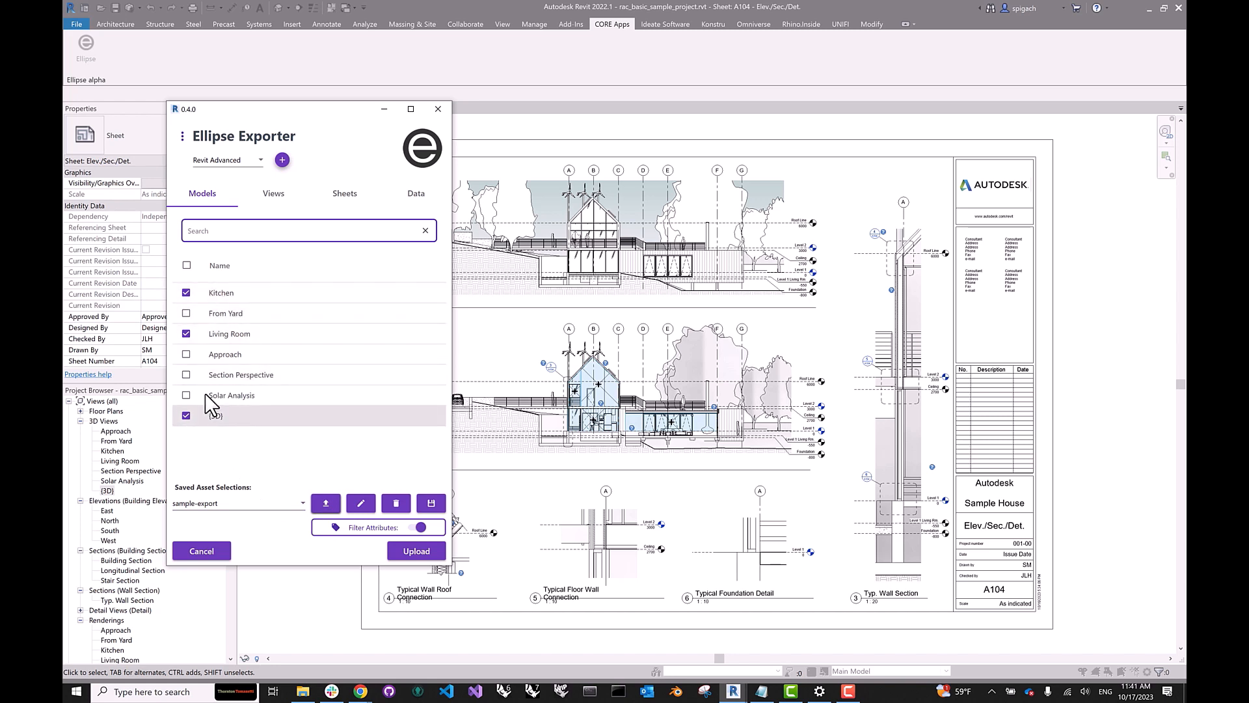
click(284, 191)
scroll(279, 338, down, 3)
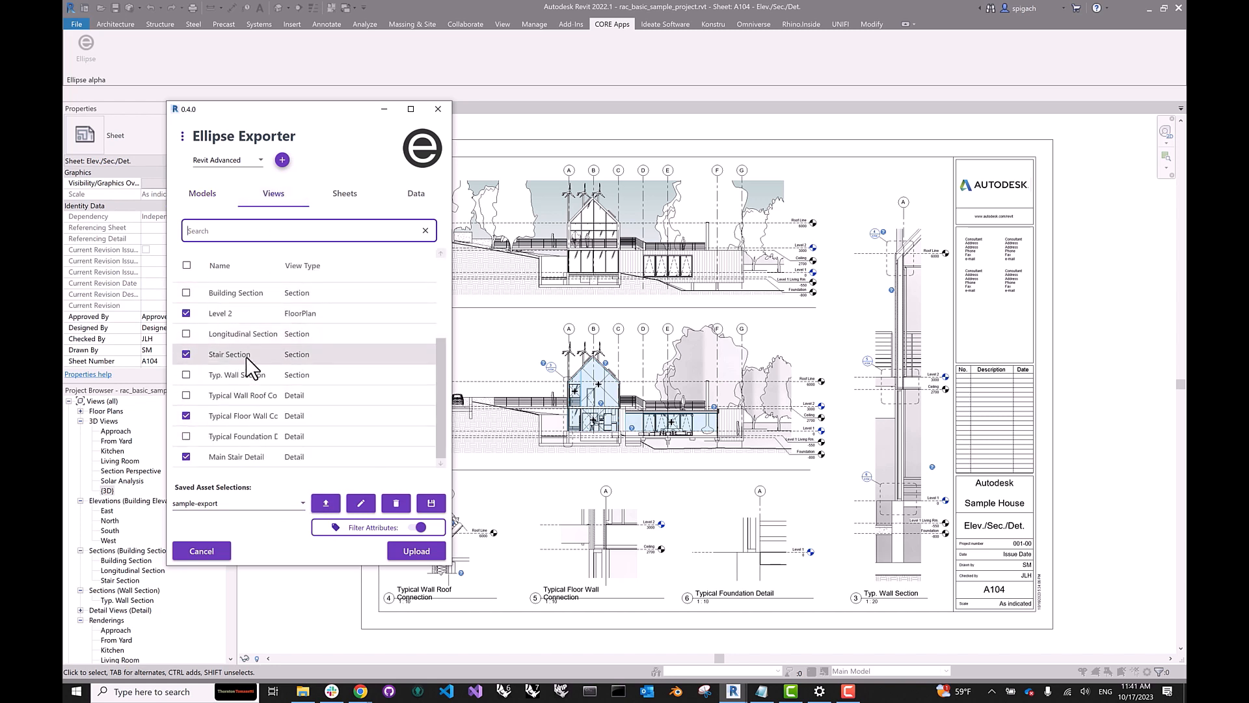
click(360, 194)
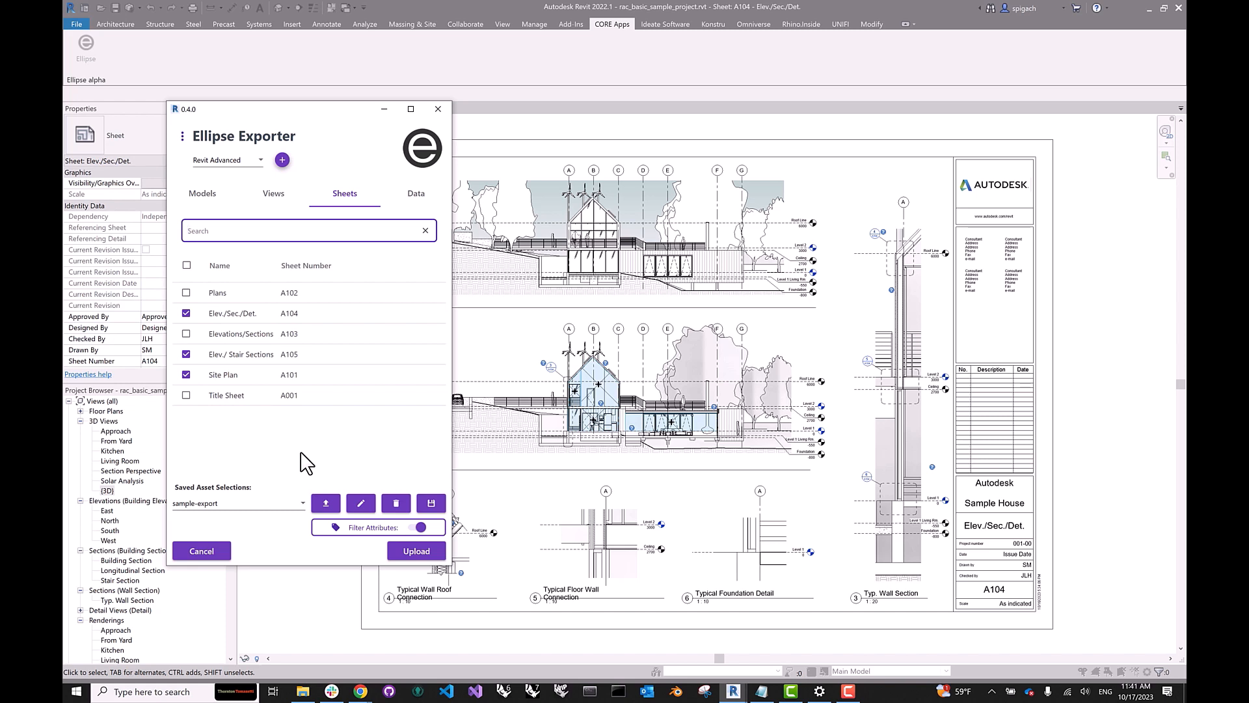
Delete the saved asset selection sample-export.
click(247, 506)
click(278, 476)
click(396, 504)
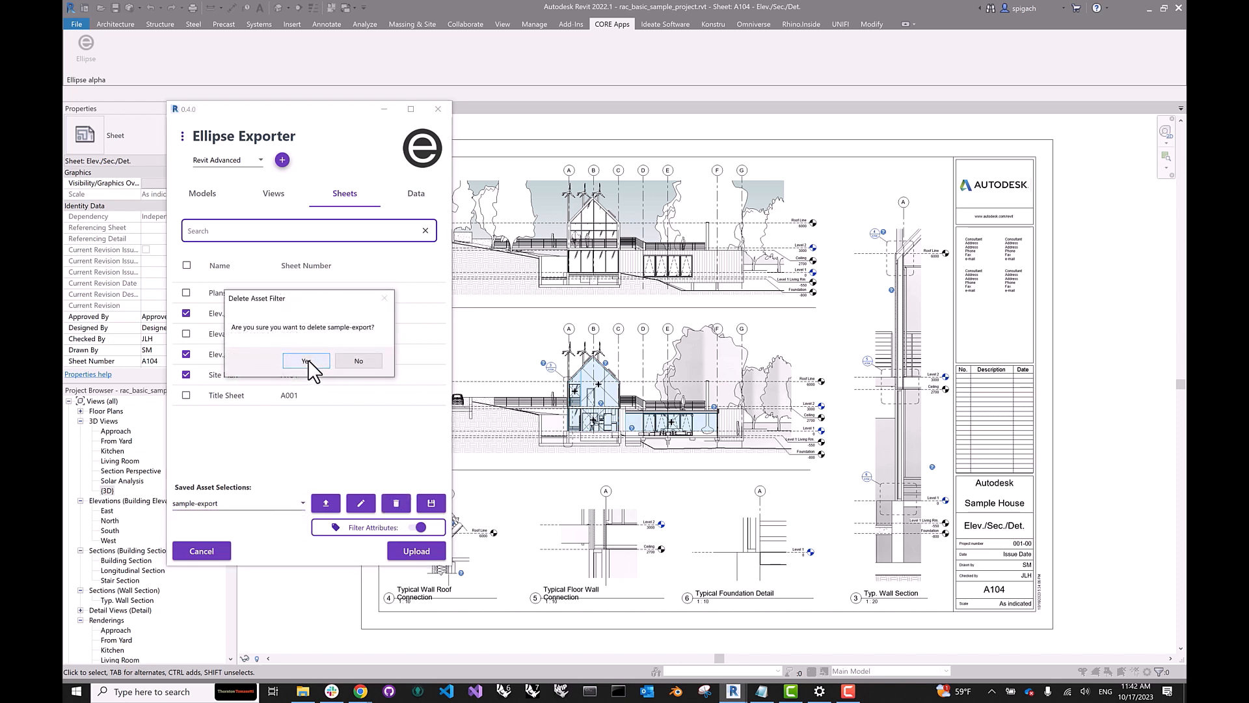
click(306, 361)
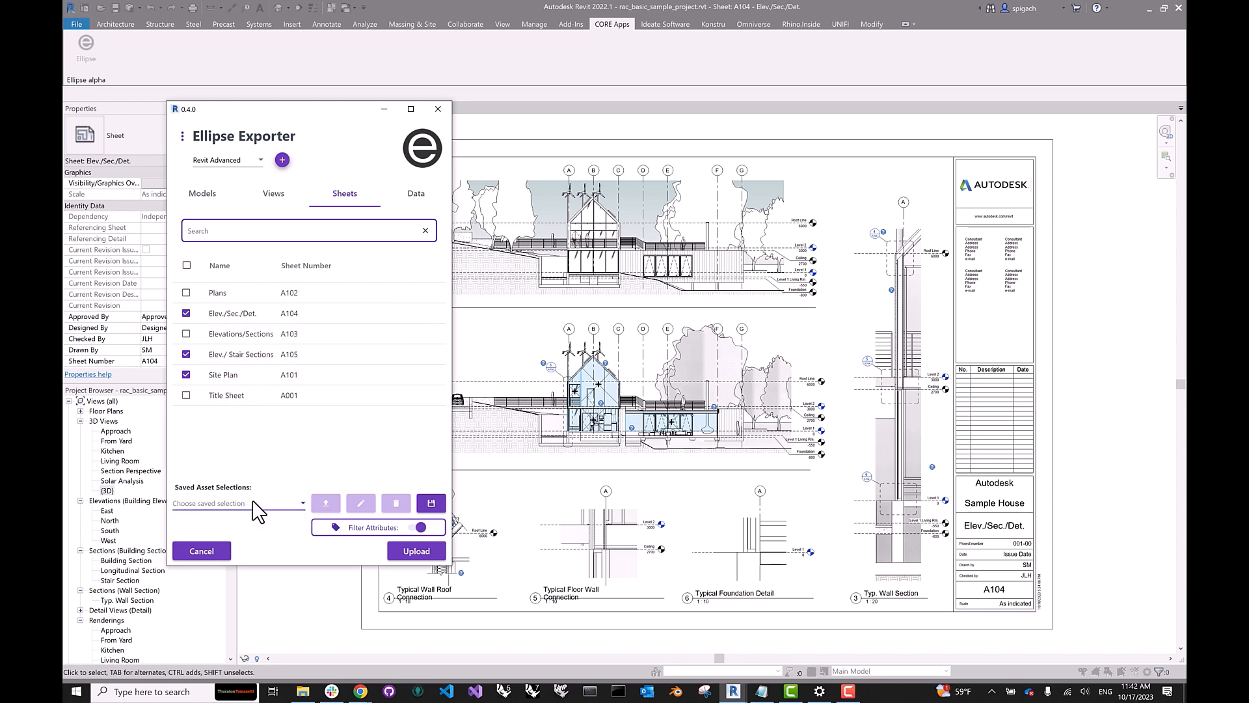
Check the saved asset selections and save the current selection again under the name sample.
click(253, 501)
click(259, 482)
click(429, 503)
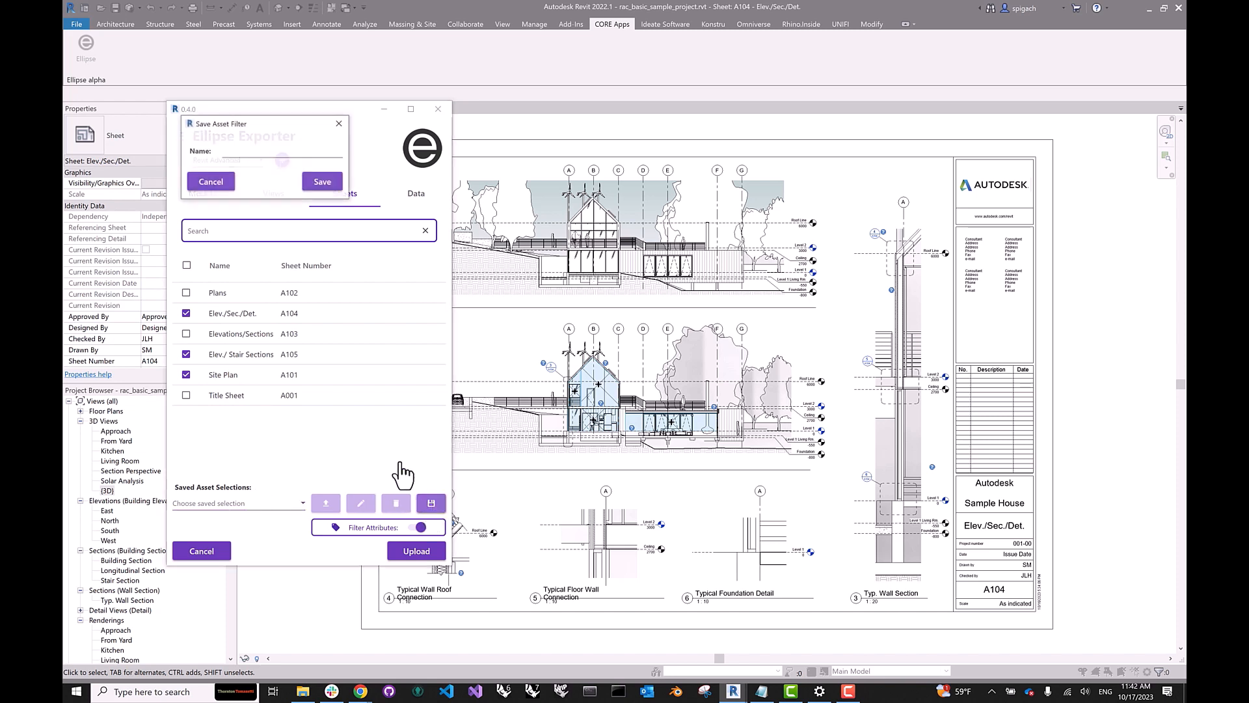
click(242, 151)
text(sa)
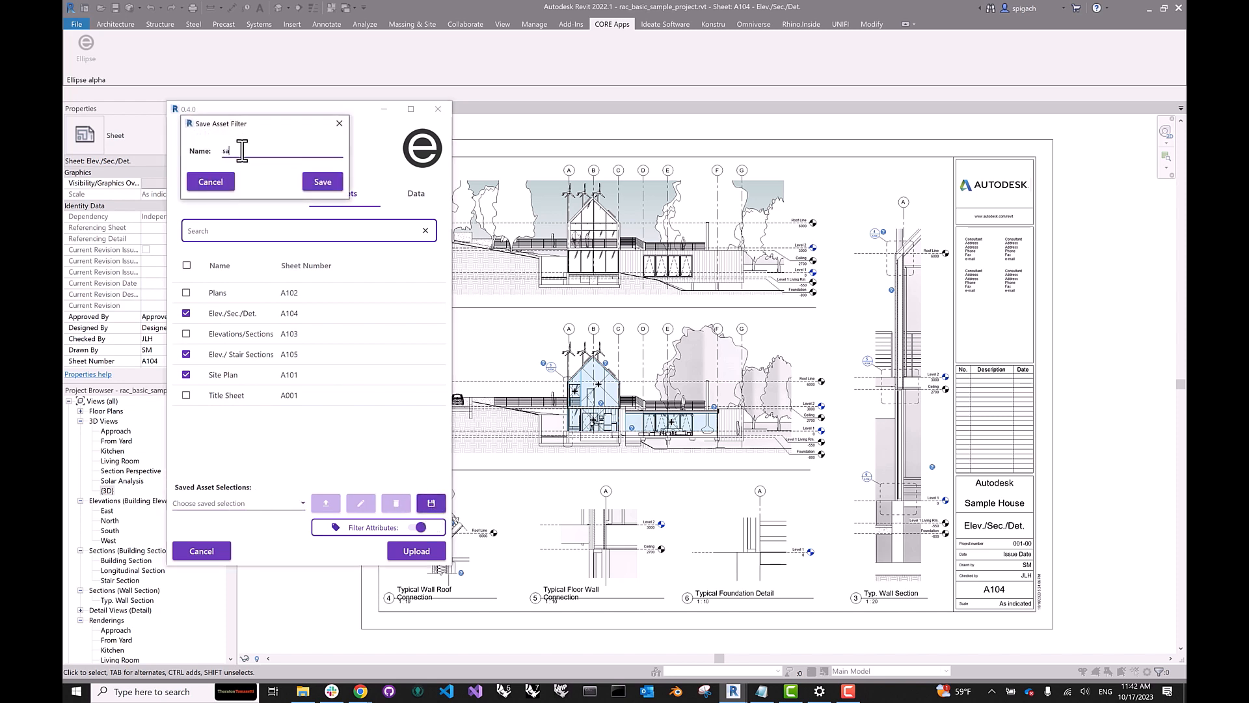
text(mple)
click(328, 183)
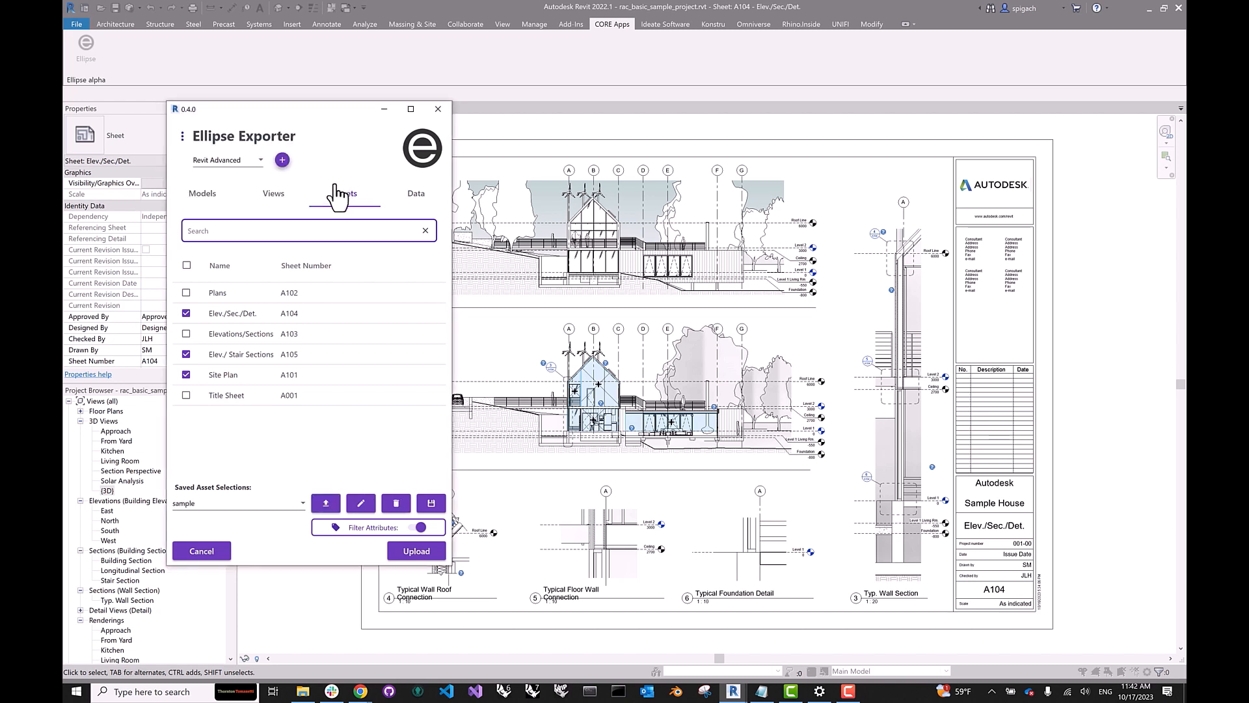
Rename the saved asset selection sample as sample-selection.
click(364, 506)
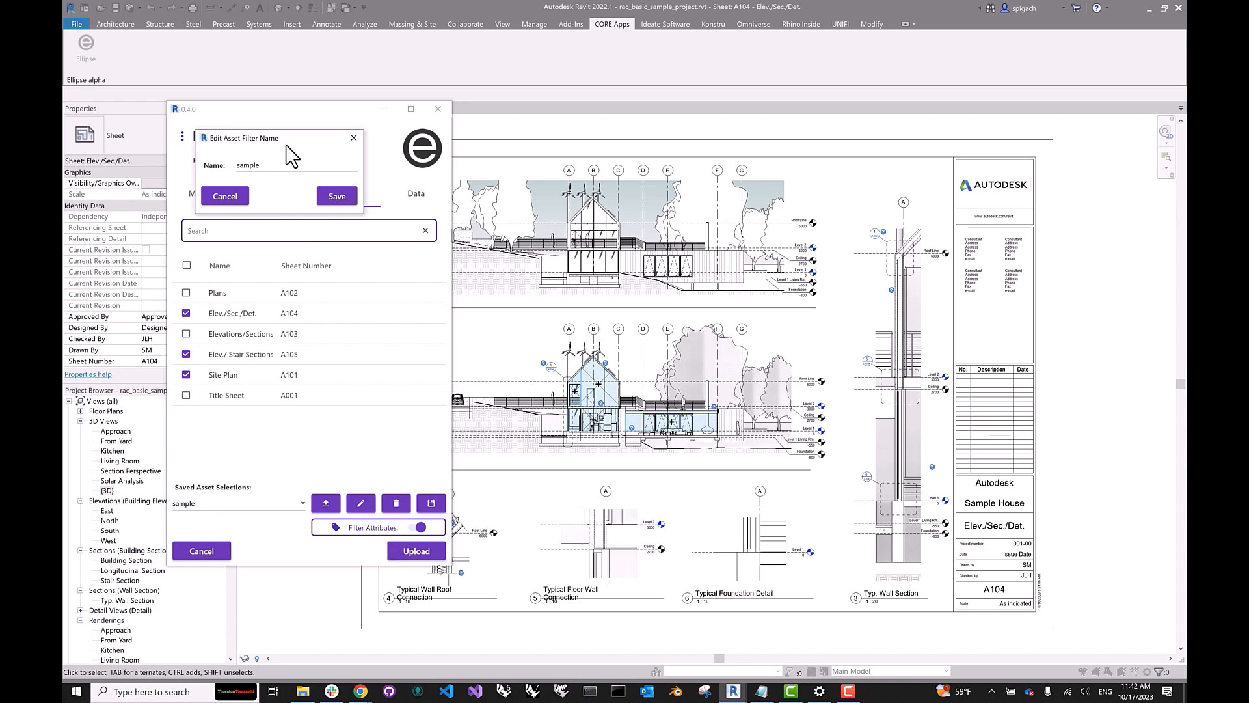
click(259, 166)
text(-section)
click(335, 197)
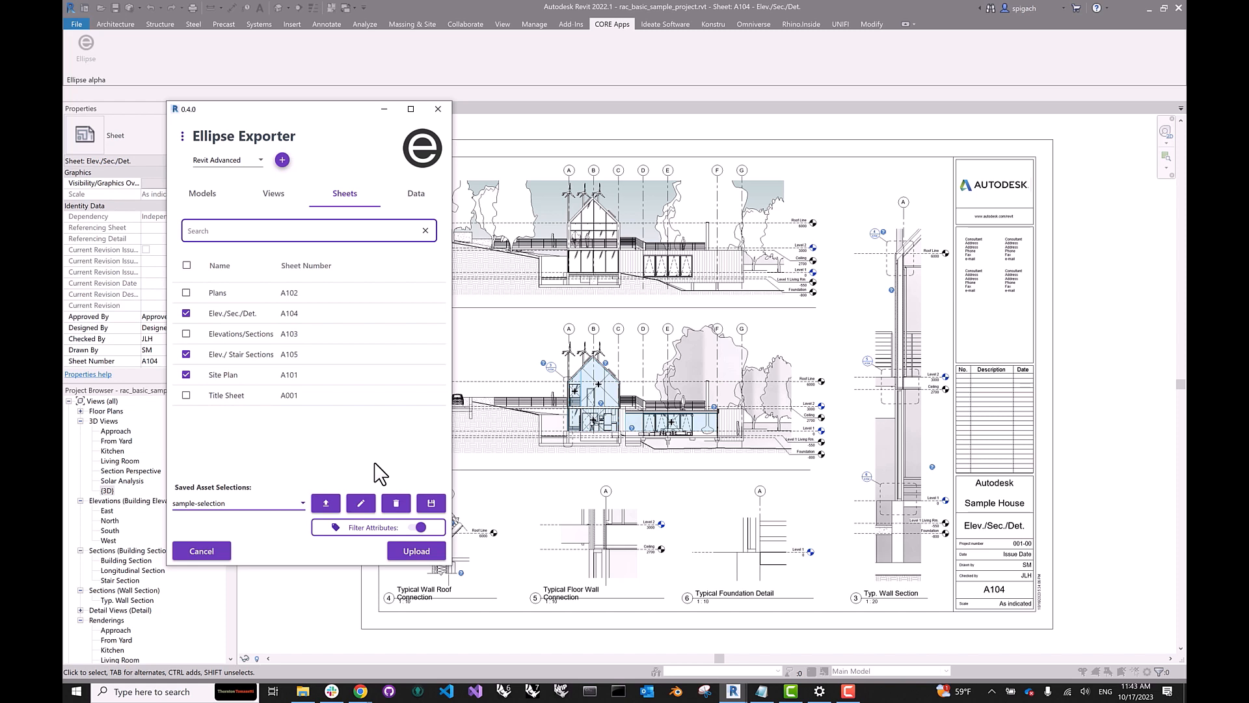
Turn the Filter Attributes option off and back on, and start the upload.
click(423, 527)
click(419, 527)
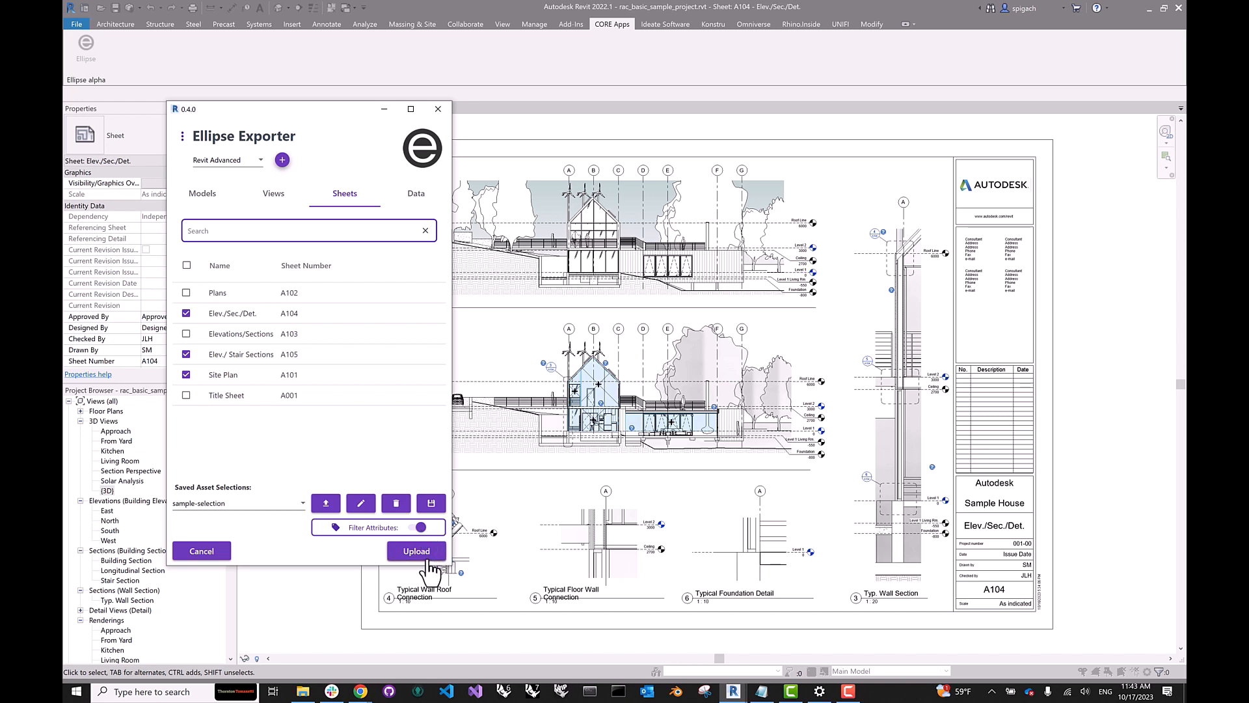
click(425, 552)
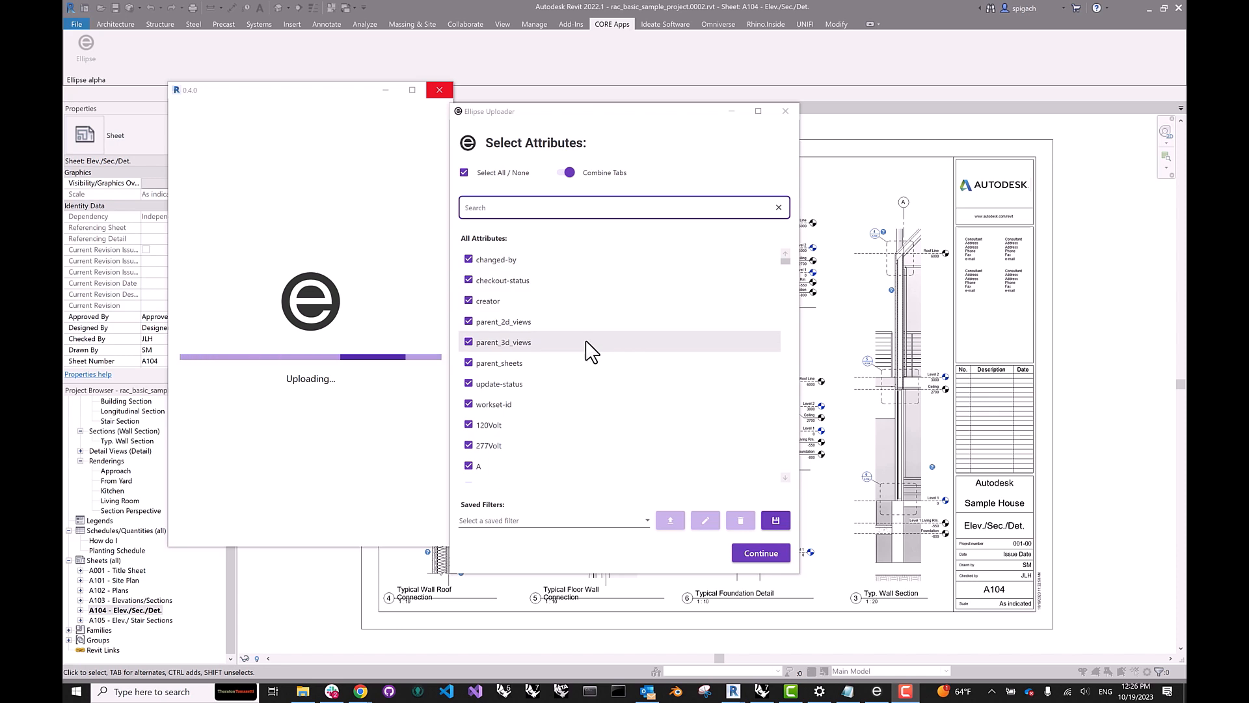
Deselect the Enclosure and End Segment Pattern attributes and select both again.
drag(789, 270, 790, 329)
click(470, 362)
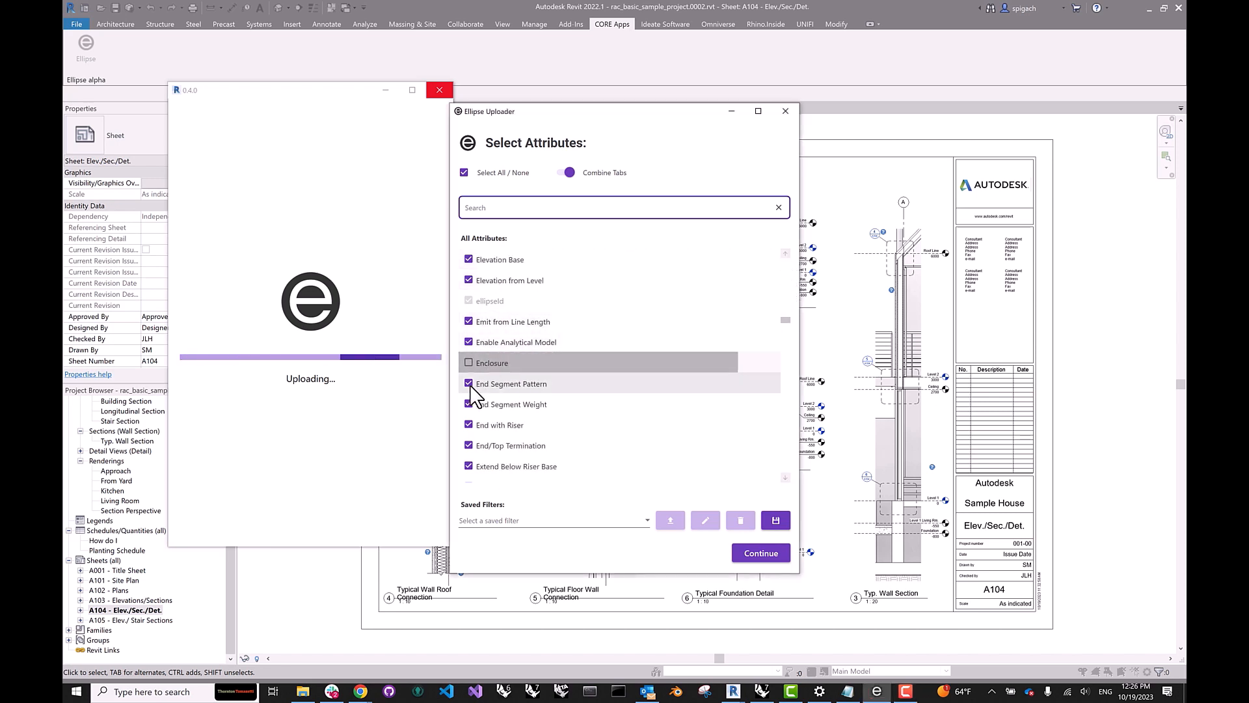
click(494, 383)
click(468, 363)
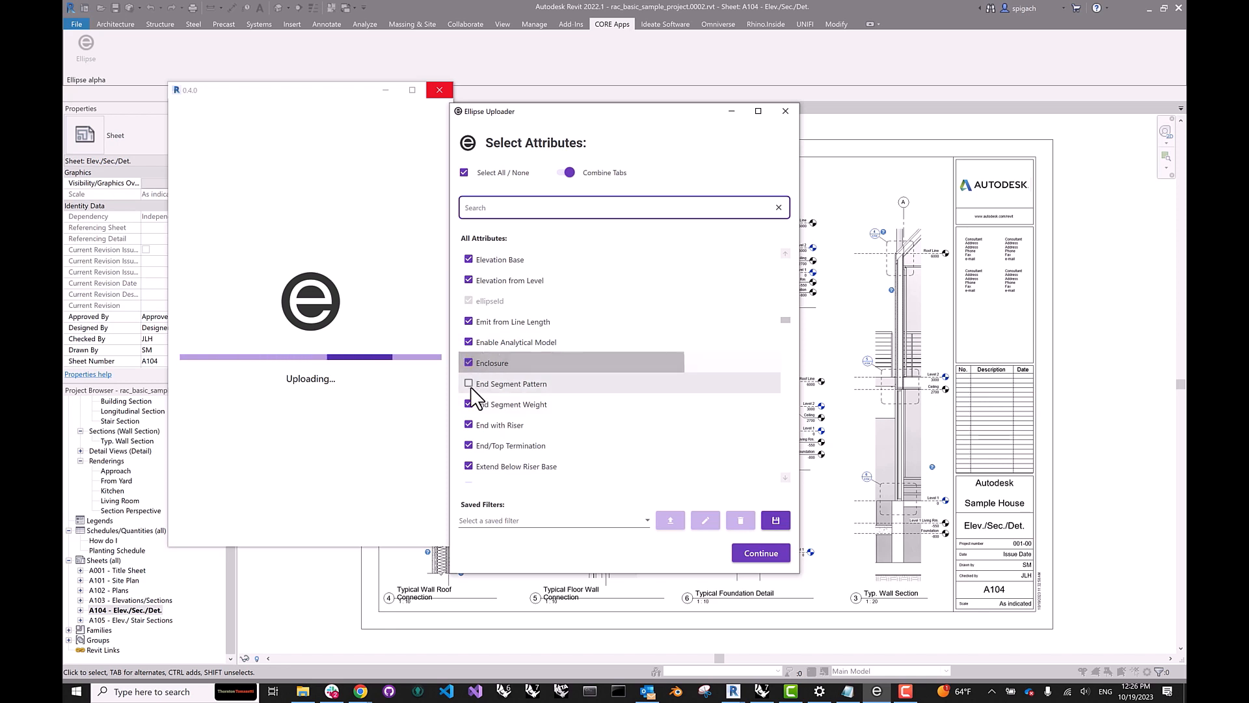
click(468, 383)
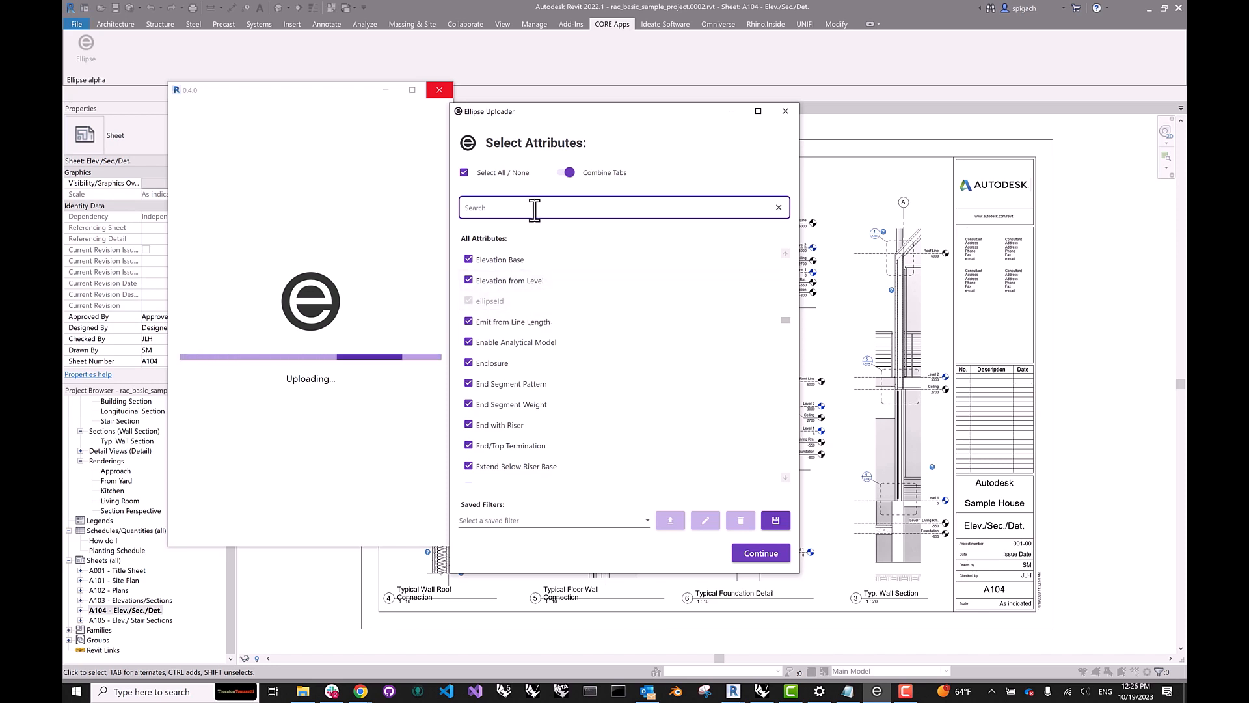
Search the attributes for "cate" and clear the search.
text(c)
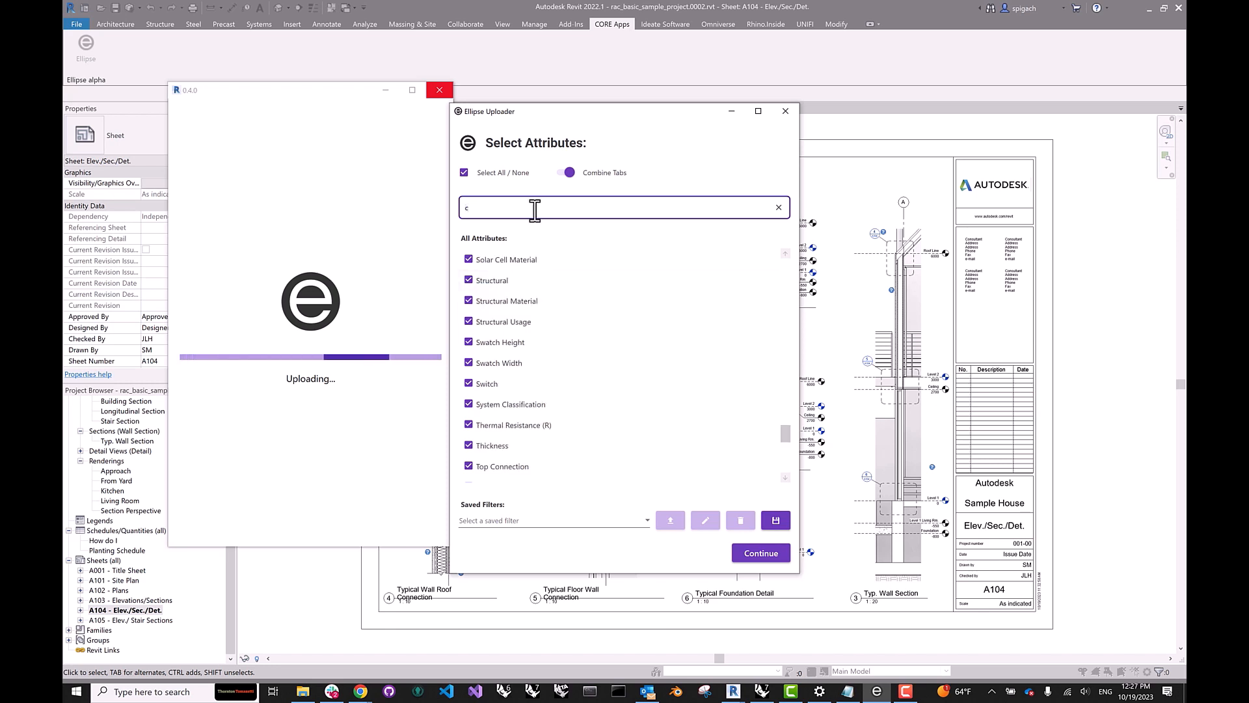
text(ate)
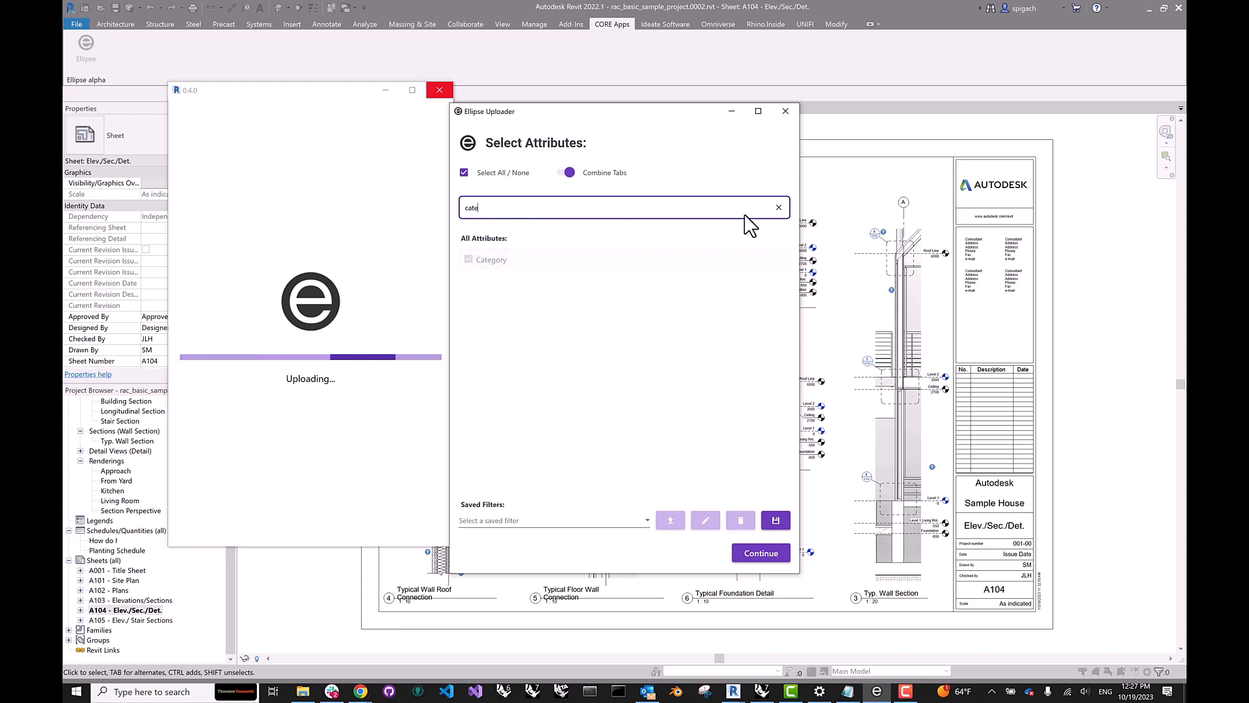
click(779, 207)
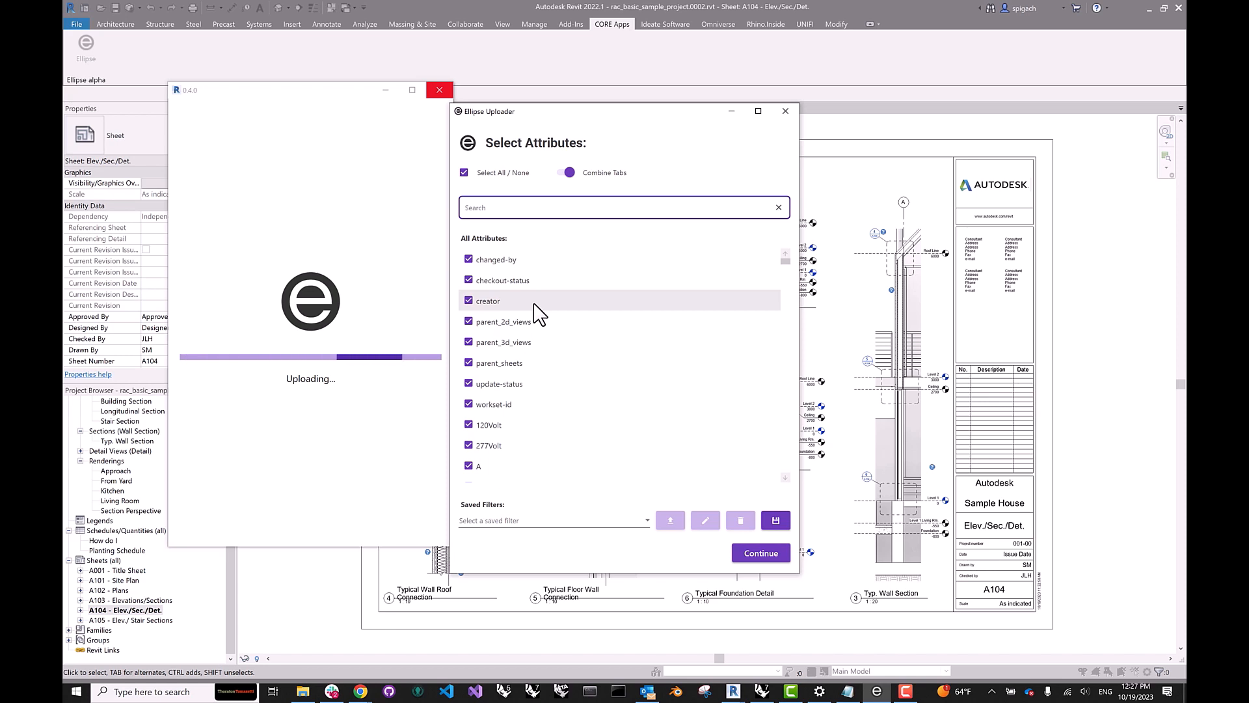
Deselect all attributes, select them all again and look through the combined list.
click(464, 173)
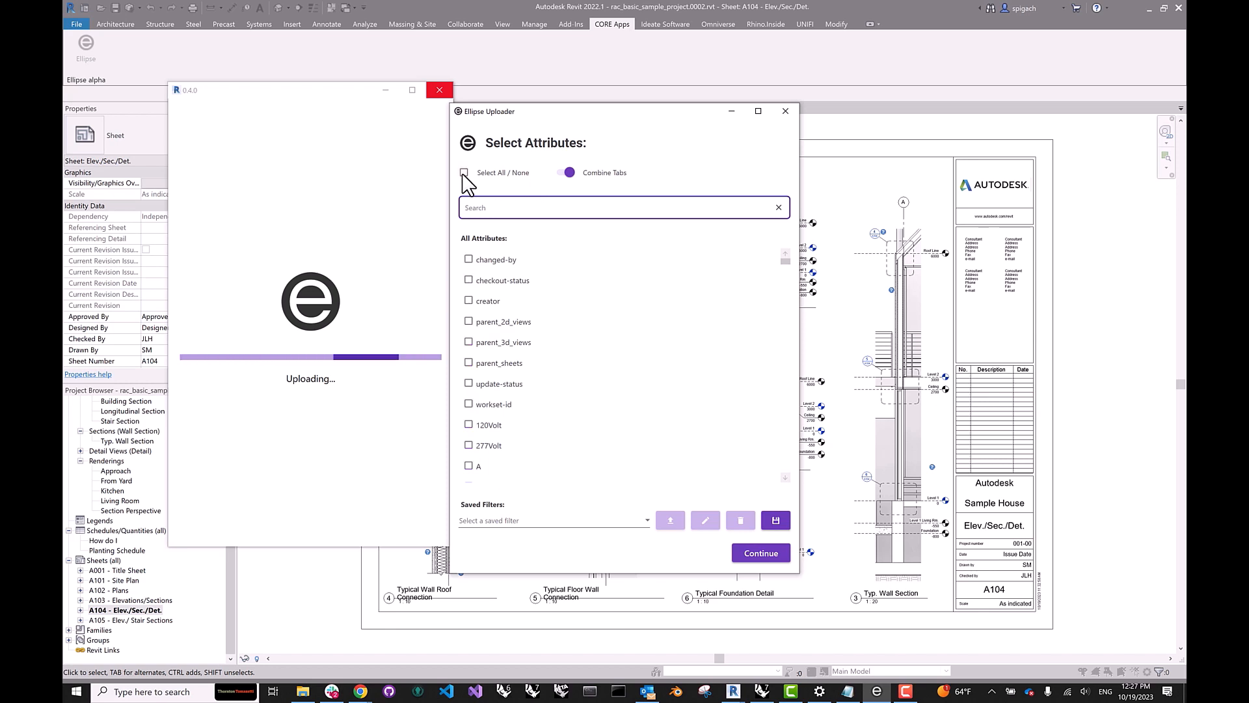
mouse_move(785, 261)
mouse_down()
mouse_move(779, 320)
mouse_move(783, 240)
mouse_up()
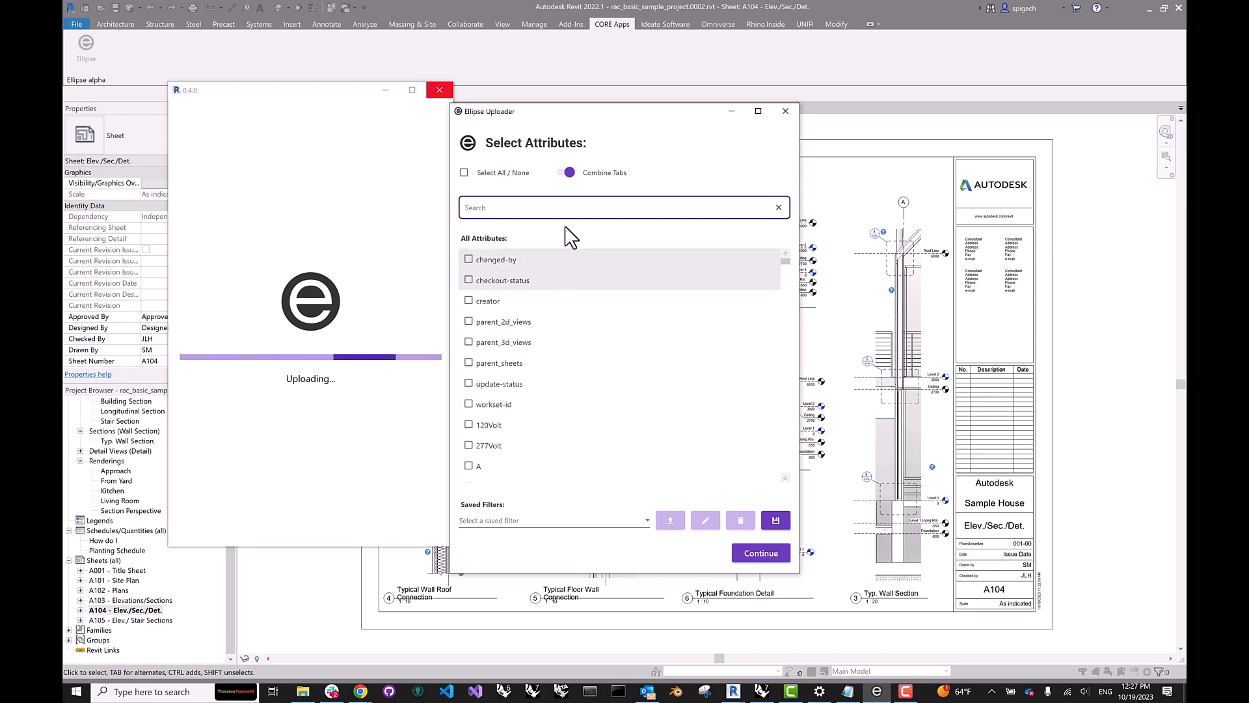
click(465, 172)
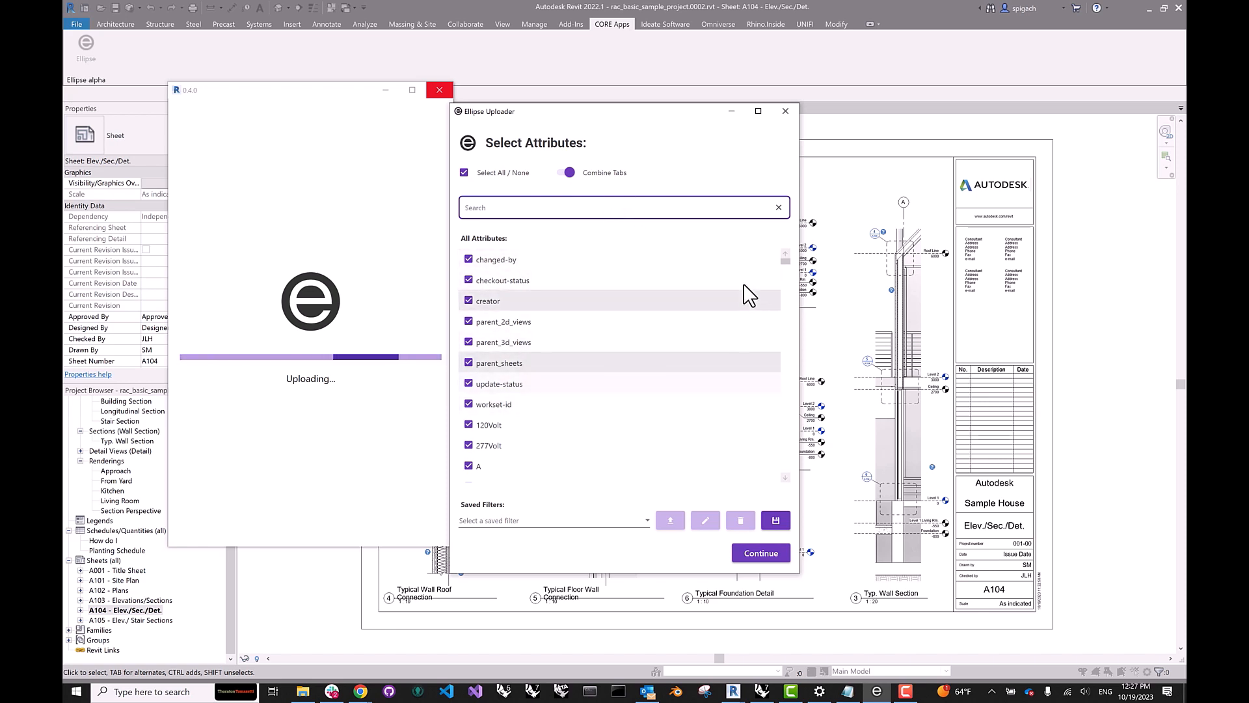
drag(792, 265, 786, 350)
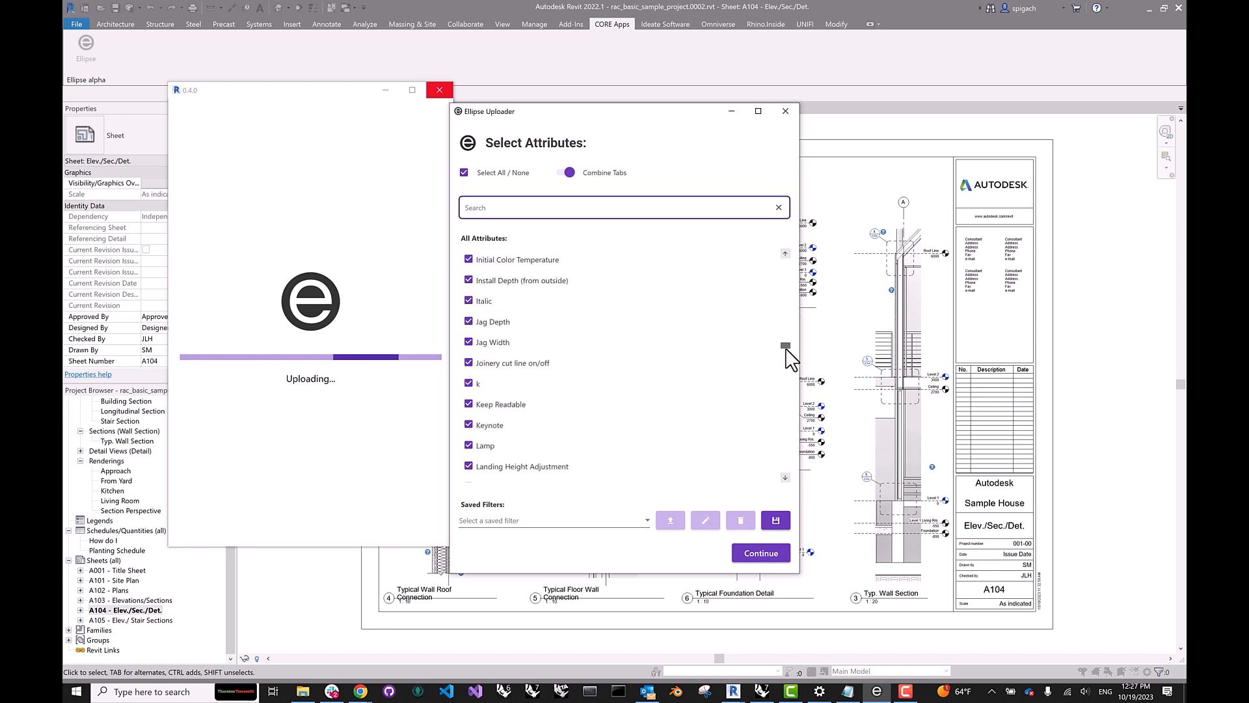
drag(786, 349, 780, 262)
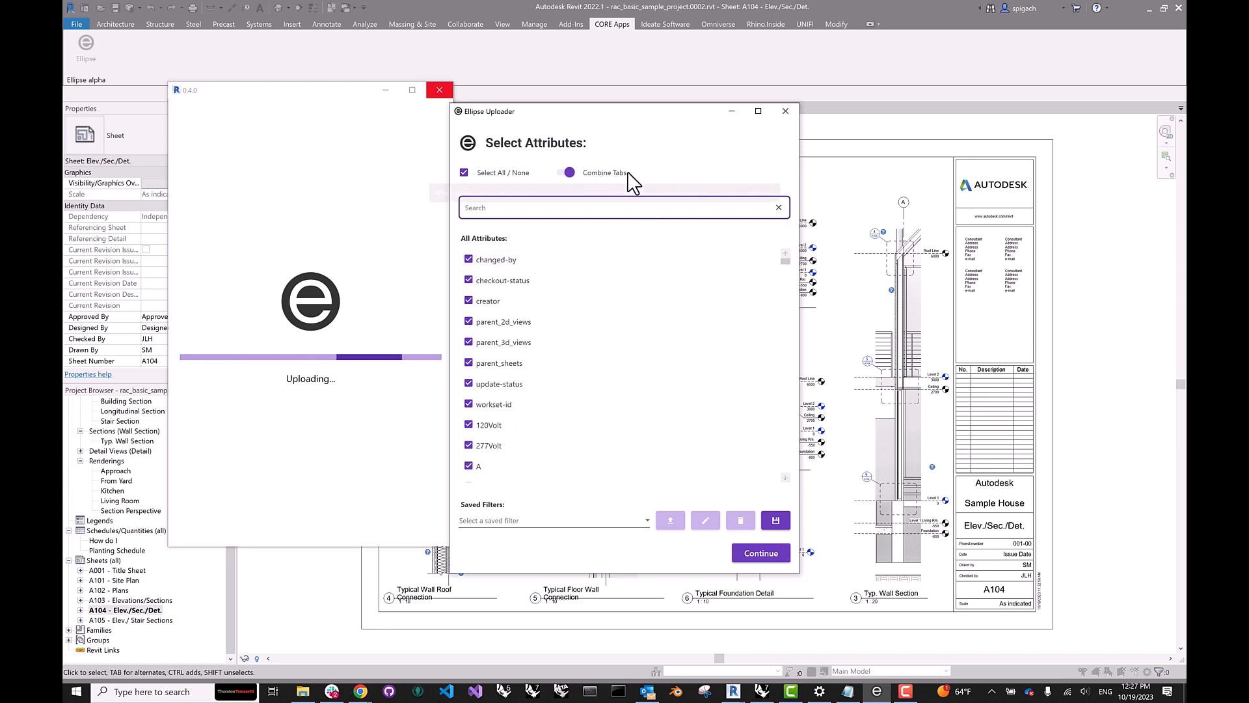
Turn off Combine Tabs and look through the attribute categories from Casework to the stair categories.
click(569, 173)
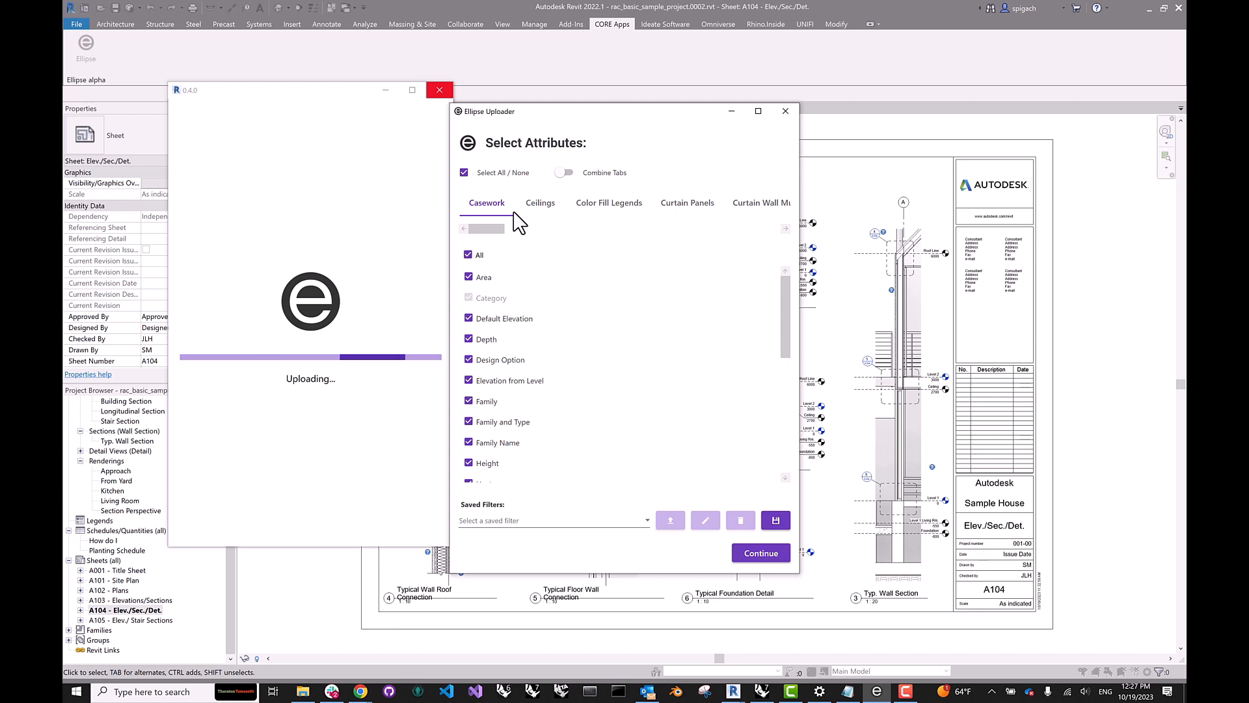
drag(786, 291, 594, 223)
click(678, 216)
drag(488, 229, 569, 229)
click(614, 214)
scroll(615, 231, right, 5)
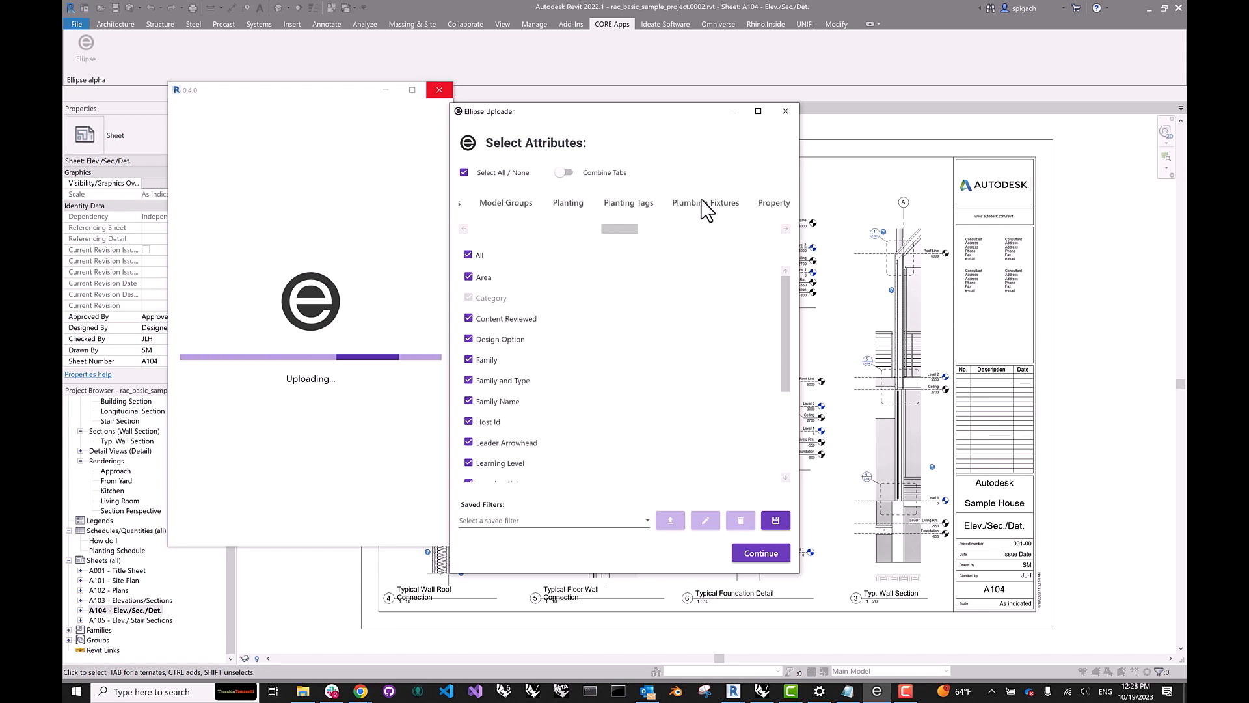
drag(618, 229, 711, 229)
click(715, 206)
click(619, 207)
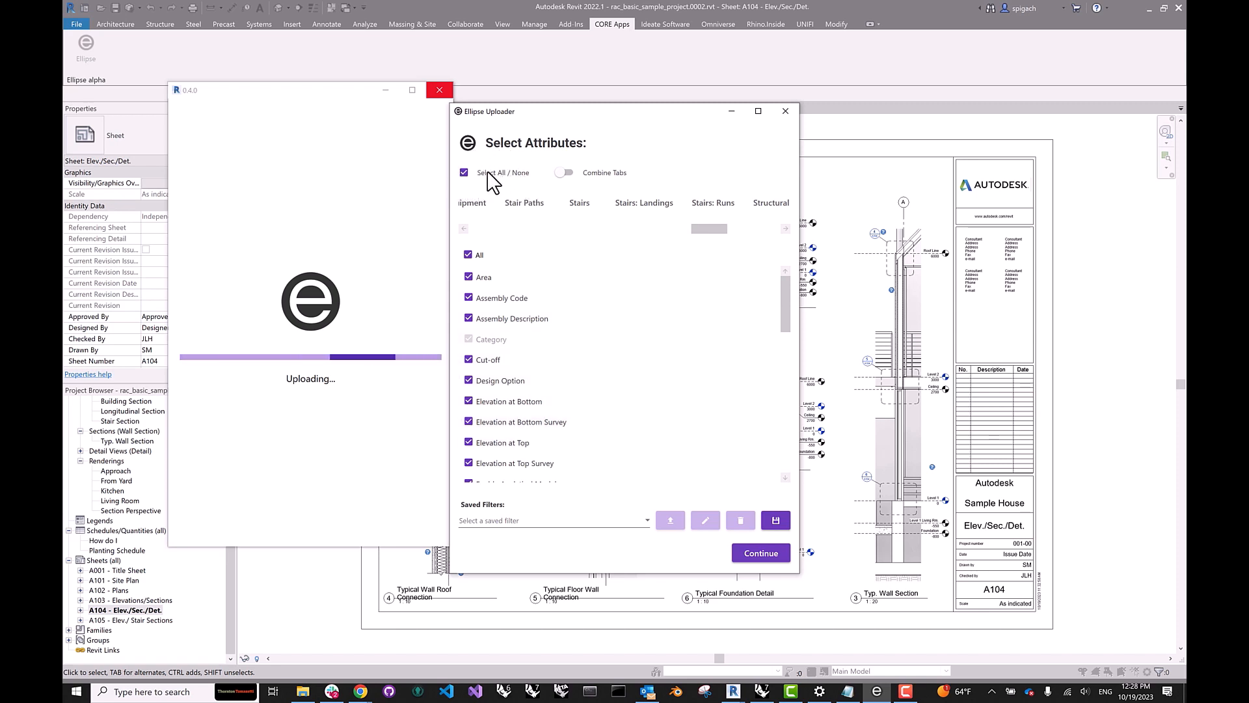
Deselect all attributes across categories, check Stairs, Stairs: Landings and Stairs: Runs, and select all again.
click(464, 172)
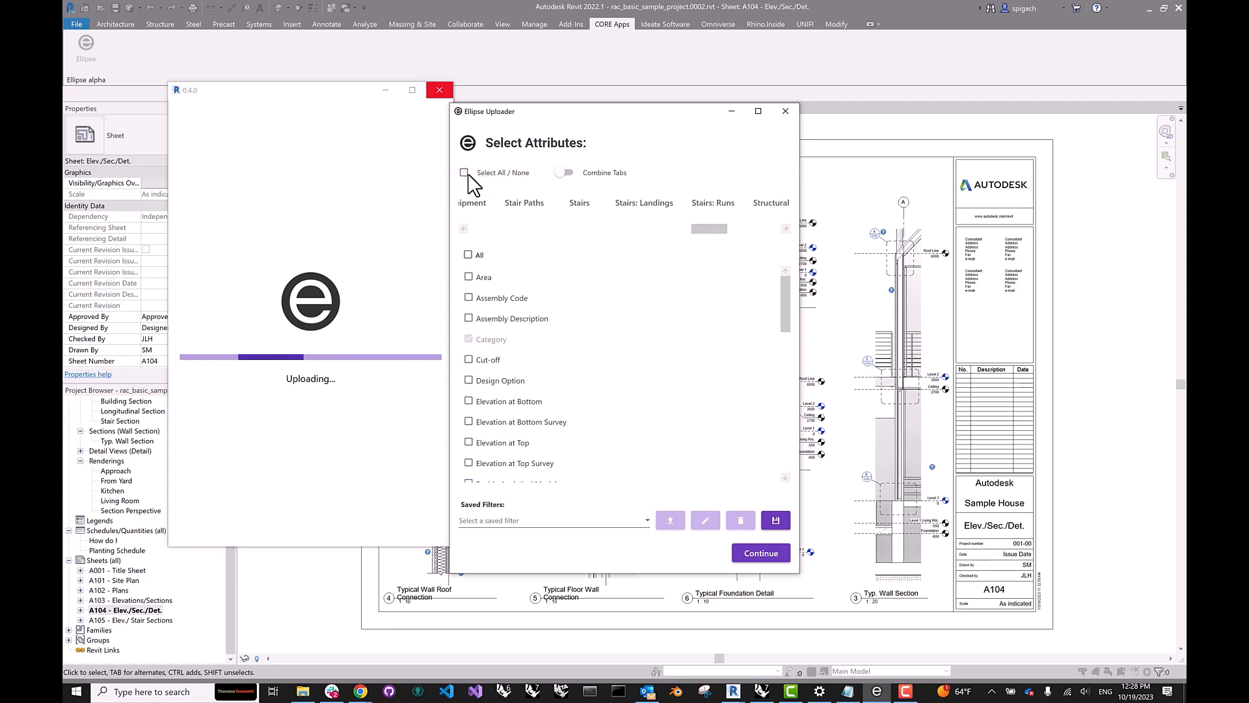
click(650, 203)
click(576, 203)
click(645, 206)
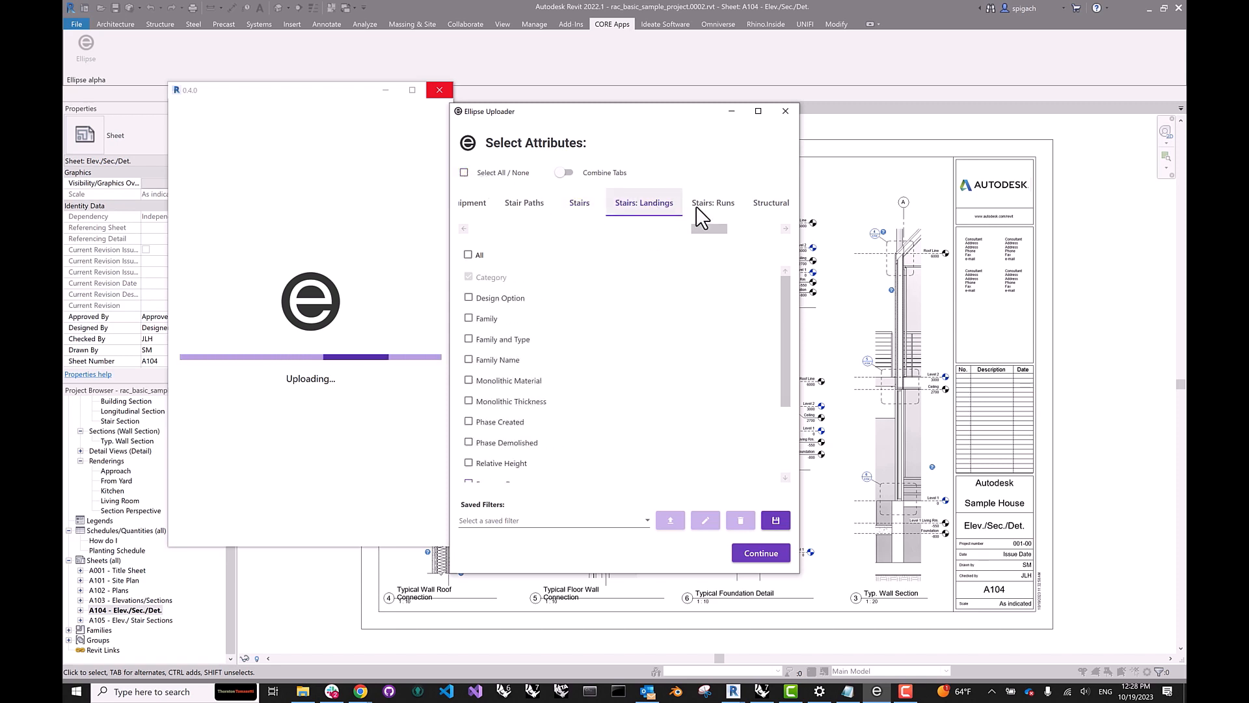
click(709, 205)
click(464, 173)
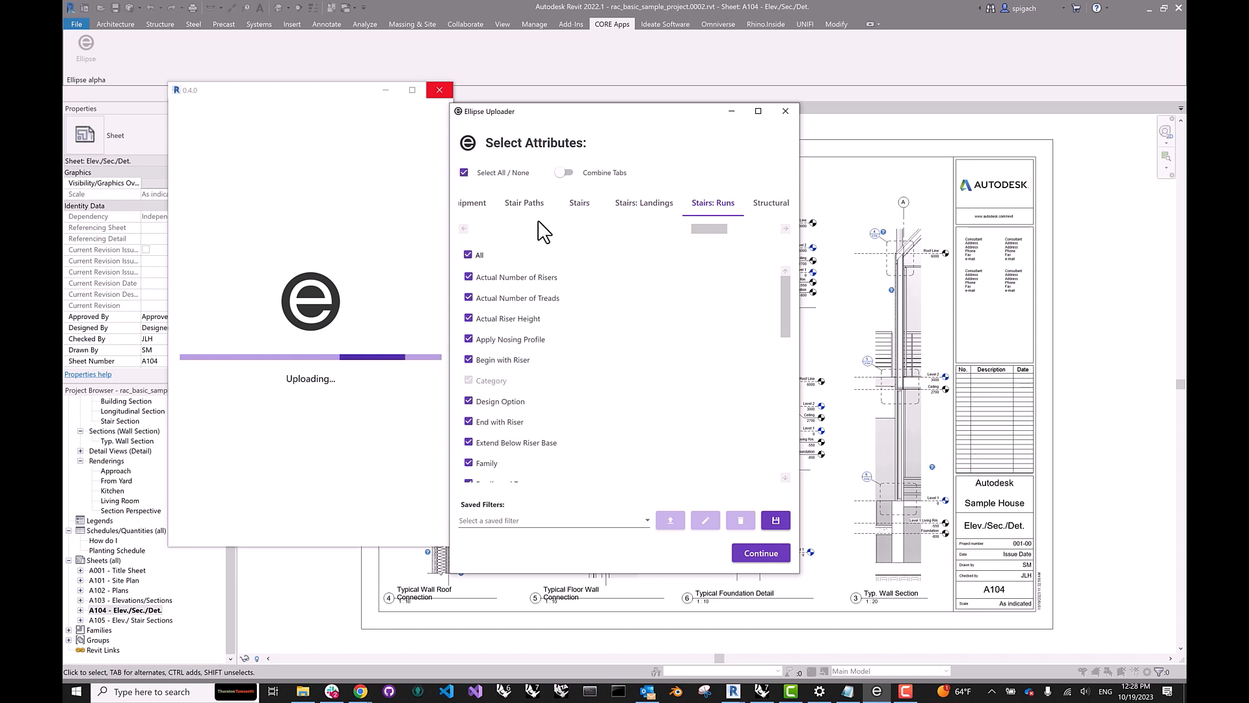
Deselect all Stairs: Runs attributes only, compare with Stairs: Landings, and select all Stairs: Runs attributes again.
click(469, 256)
click(643, 207)
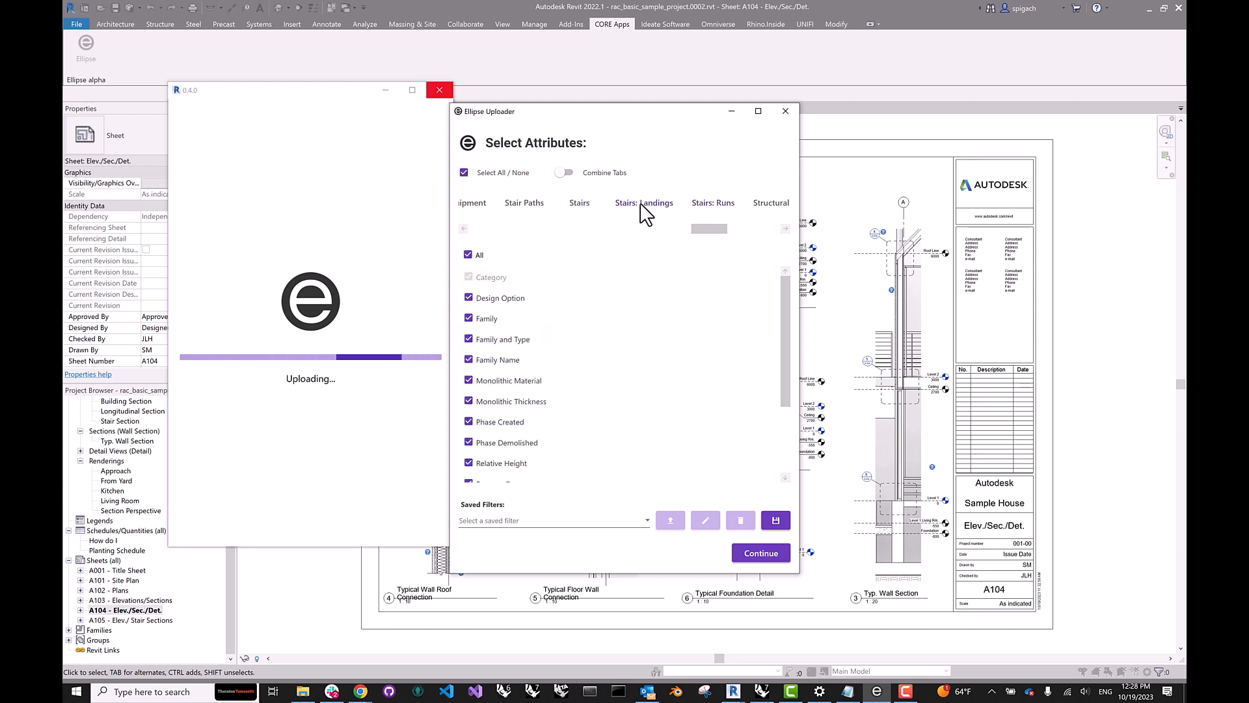
click(733, 203)
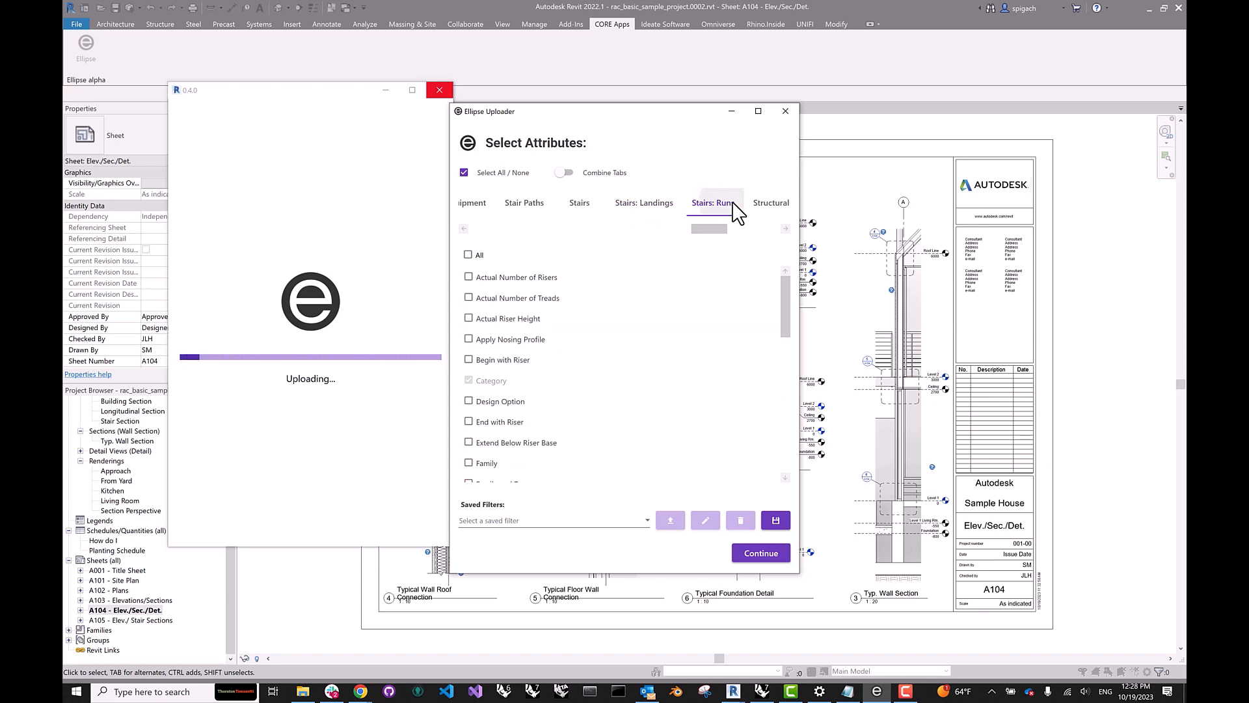
click(468, 256)
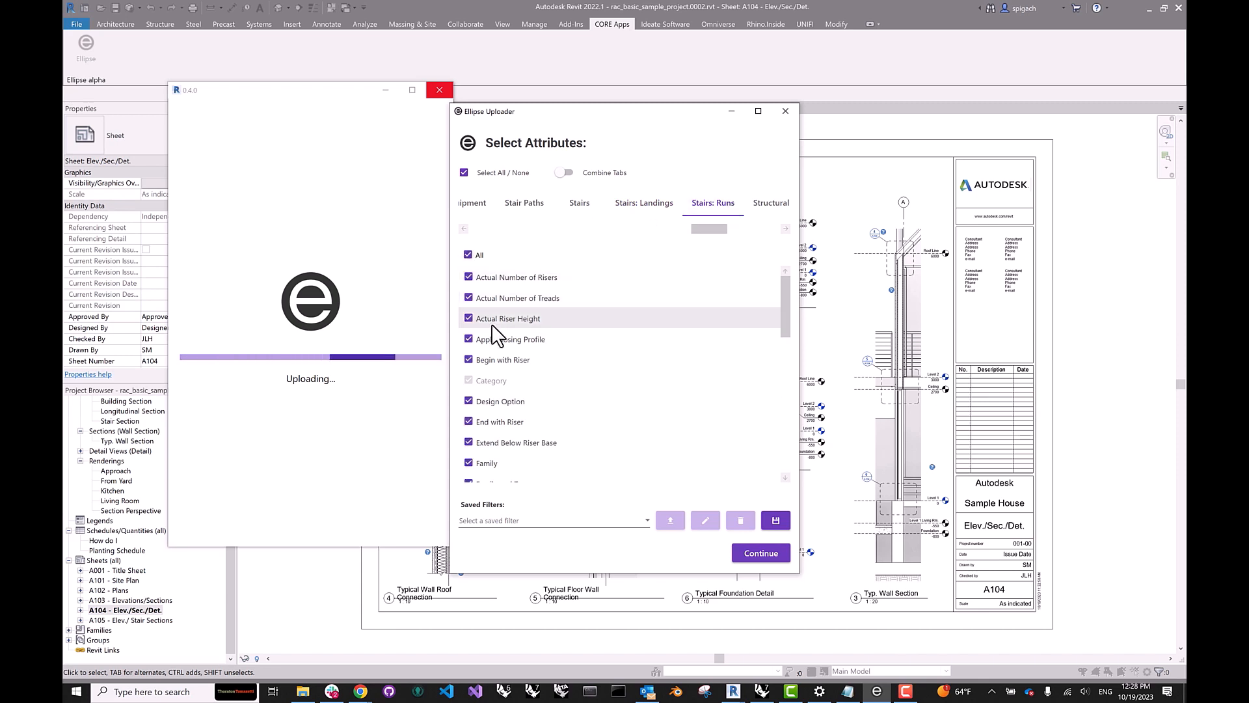
Deselect Actual Riser Height, Actual Number of Treads and Actual Number of Risers for Stairs: Runs, and select them again.
click(468, 318)
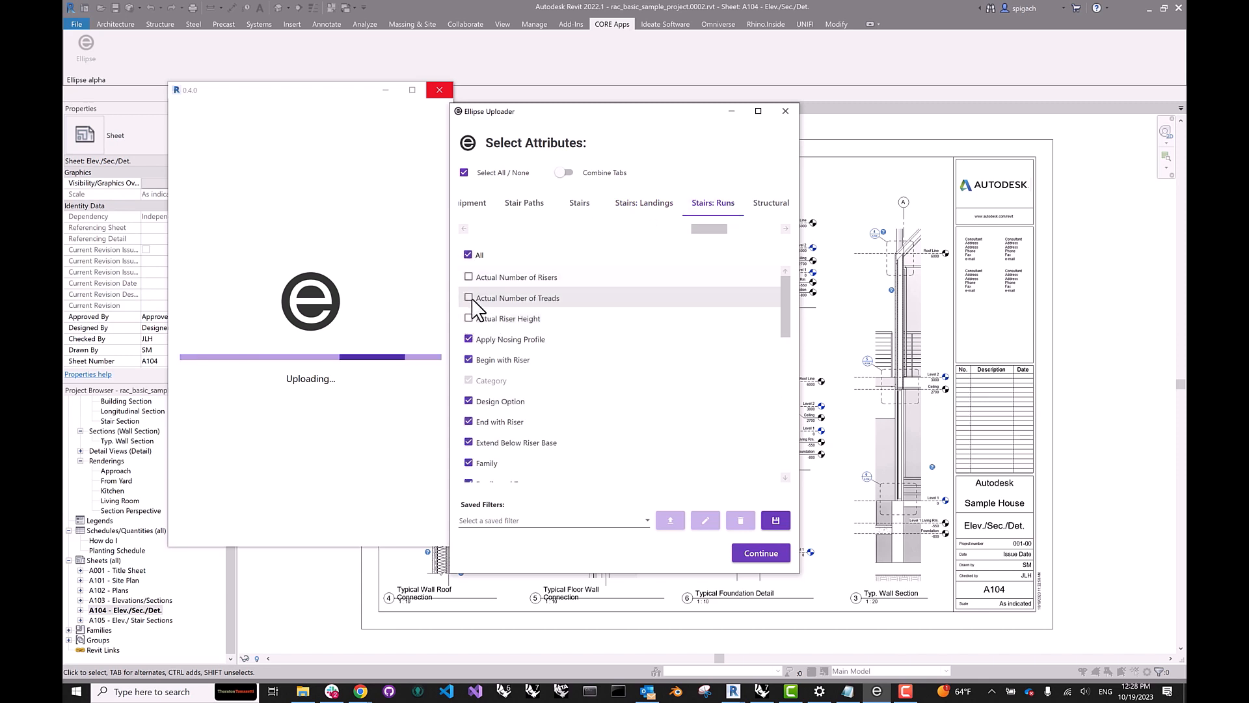
click(469, 277)
click(469, 278)
click(468, 318)
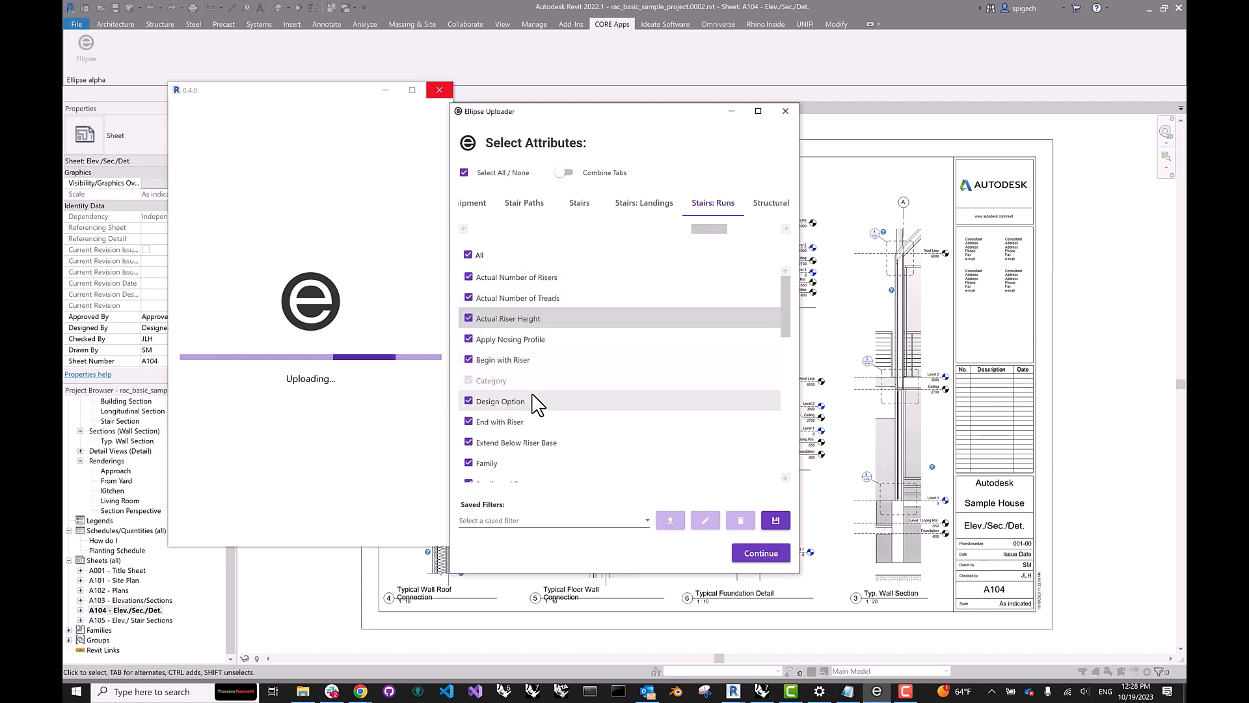
Turn Combine Tabs back on and deselect checkout-status, parent_3d_views, parent_sheets, update-status and 277Volt.
click(565, 172)
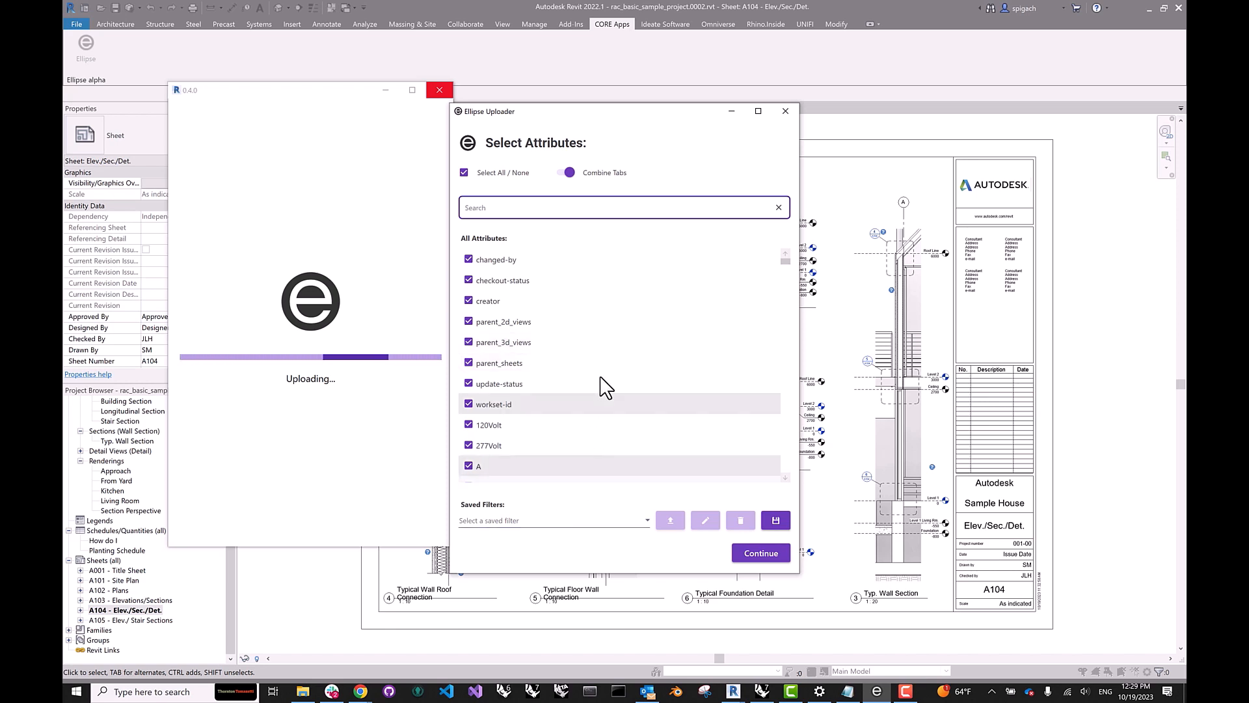
click(469, 280)
click(470, 342)
click(468, 362)
click(469, 383)
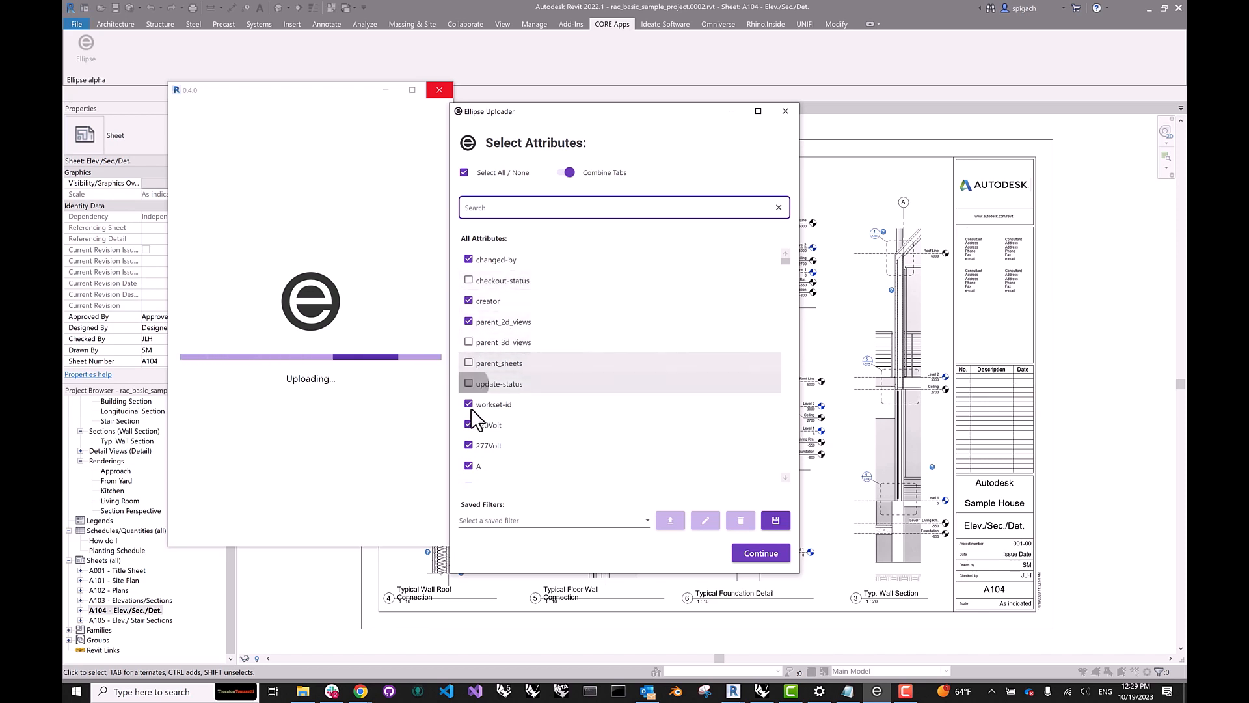
click(468, 445)
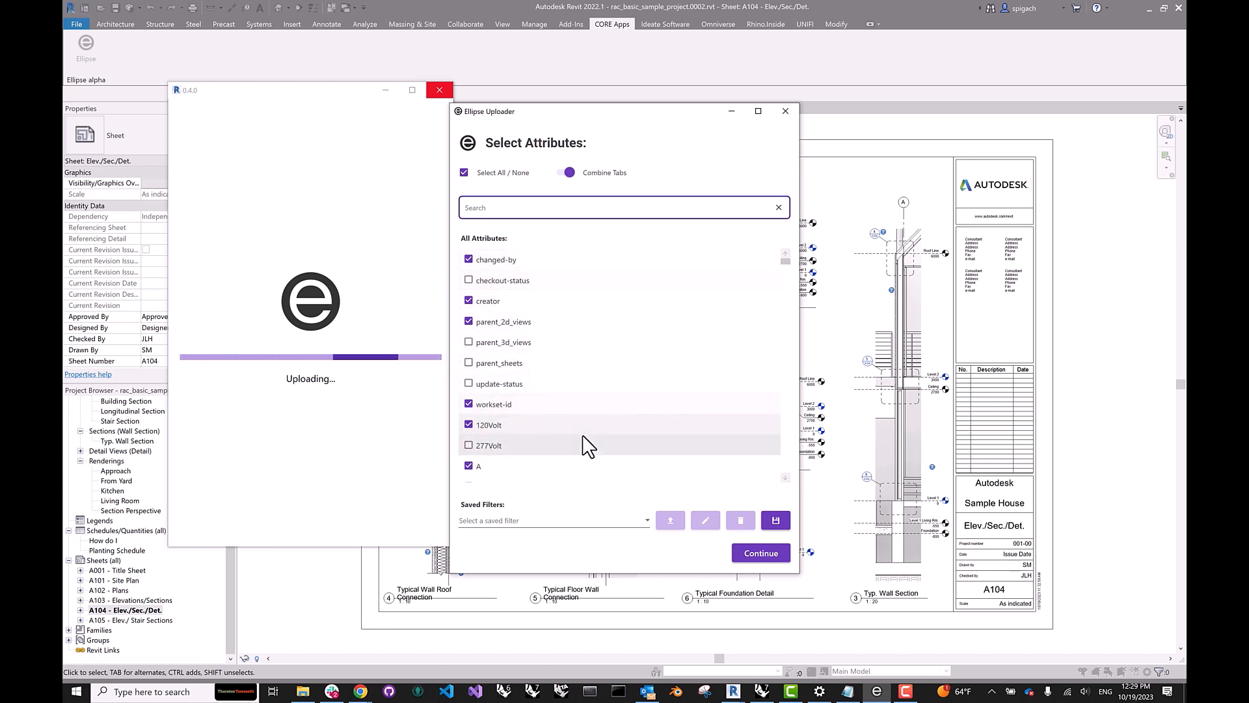
Save the current attribute selection as a filter named my-selection.
click(775, 520)
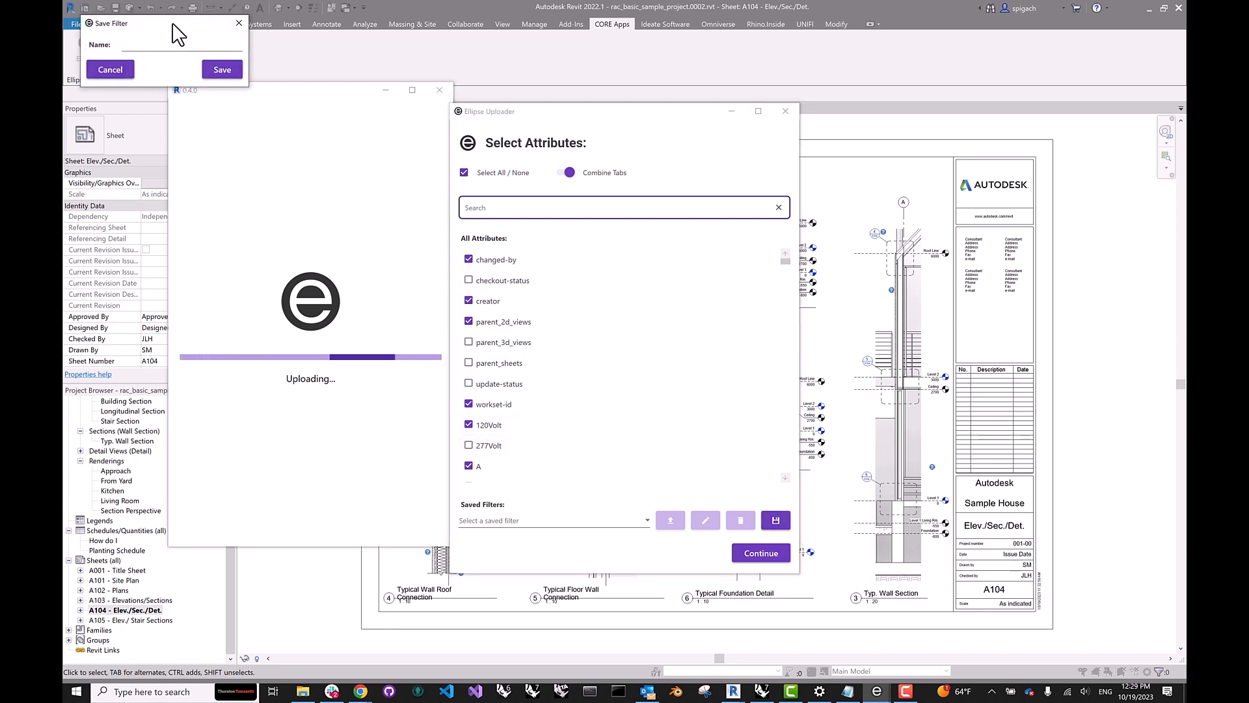
drag(218, 23, 690, 295)
click(672, 321)
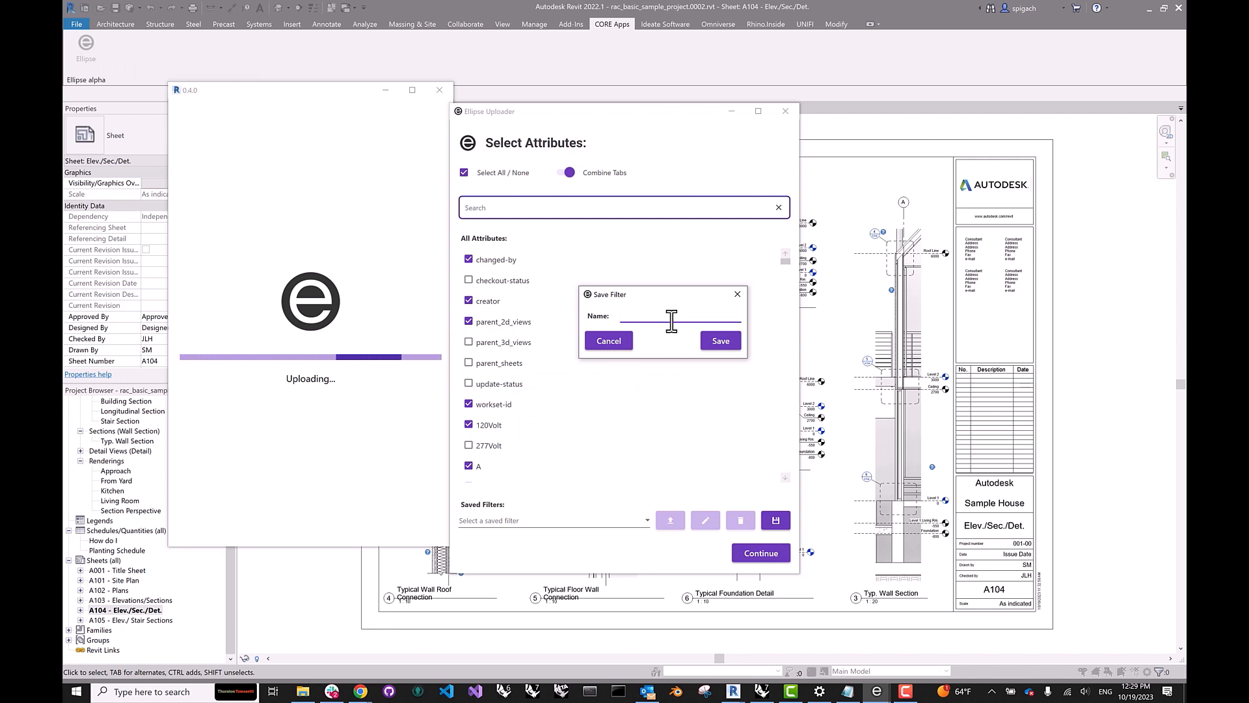
text(my-selection)
click(720, 340)
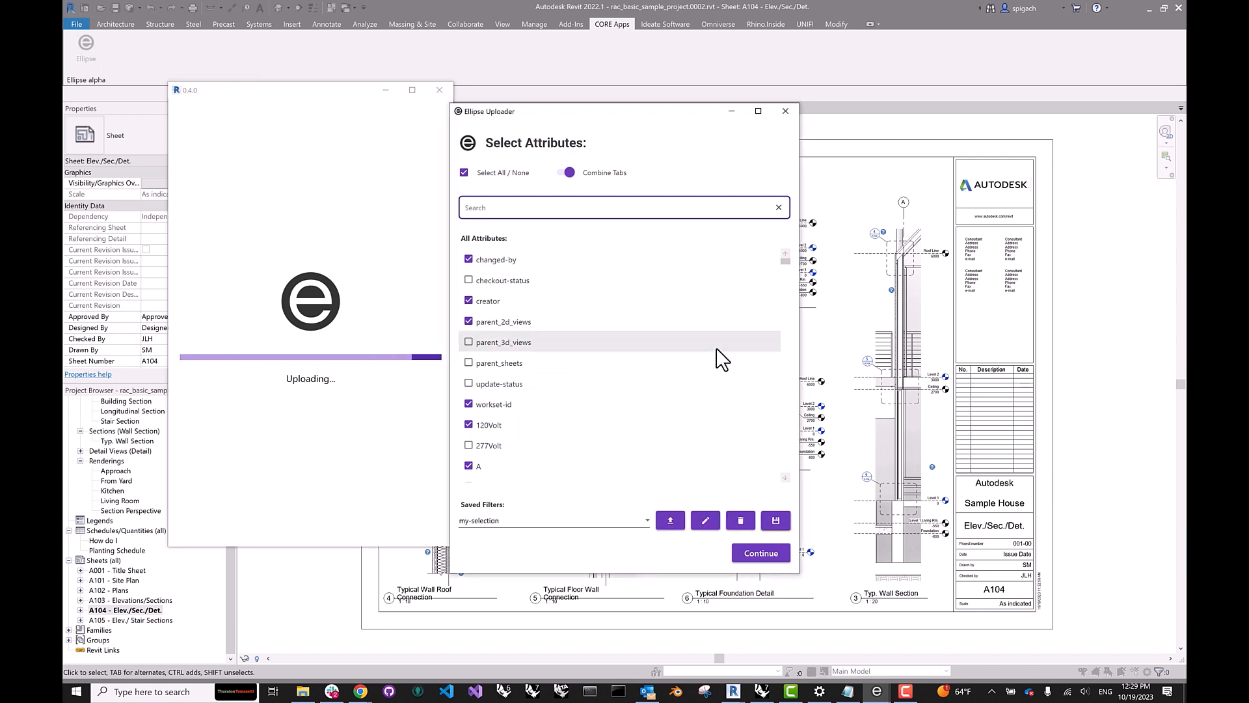
Reset the list by selecting all attributes, and load the saved filter my-selection.
click(464, 173)
click(464, 173)
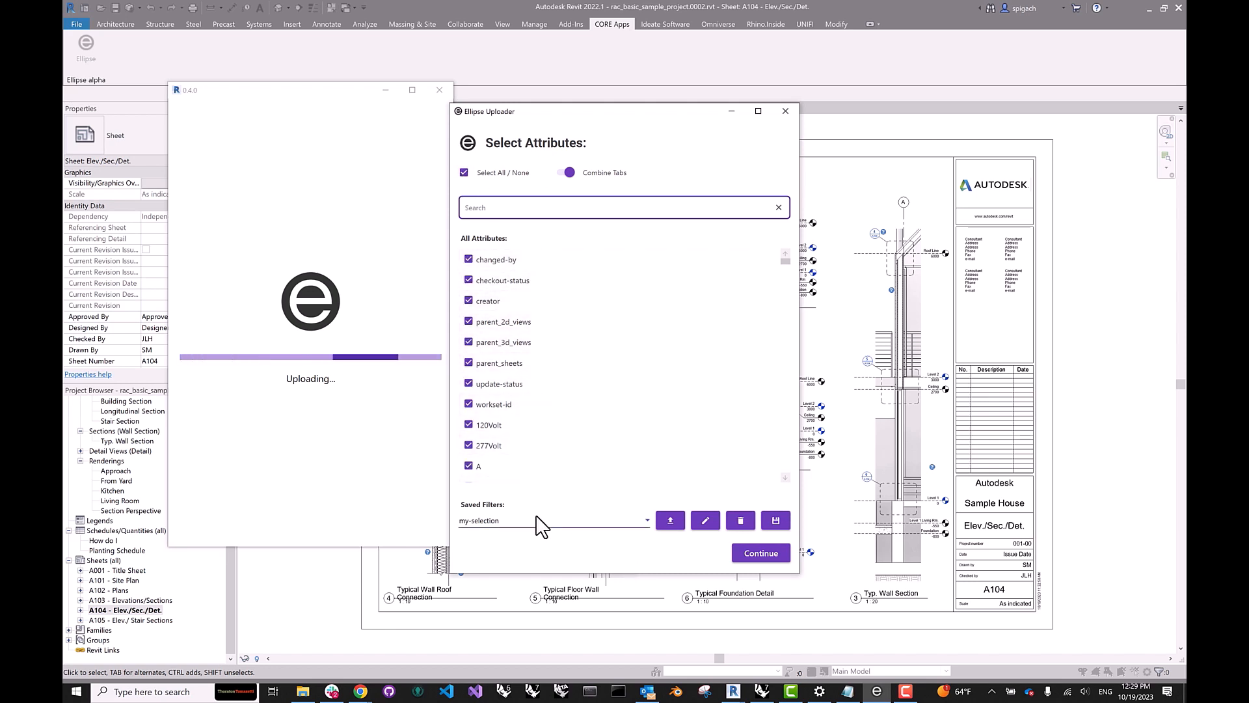
click(622, 522)
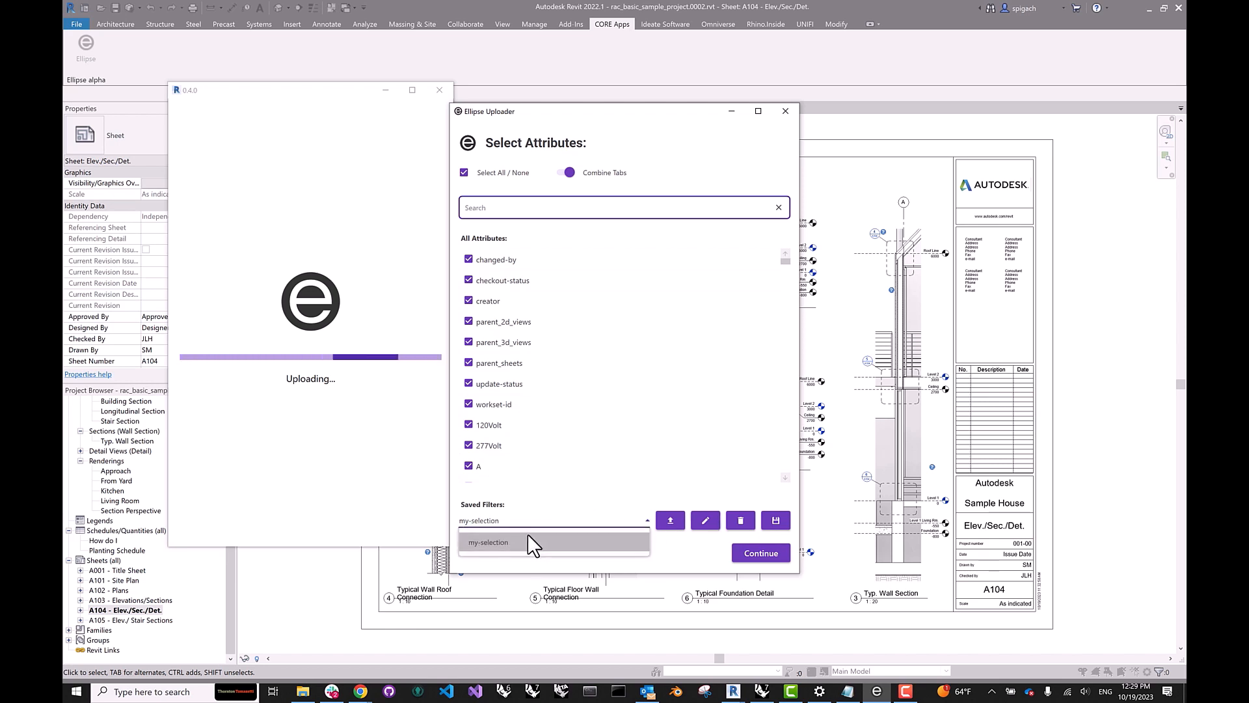
click(507, 544)
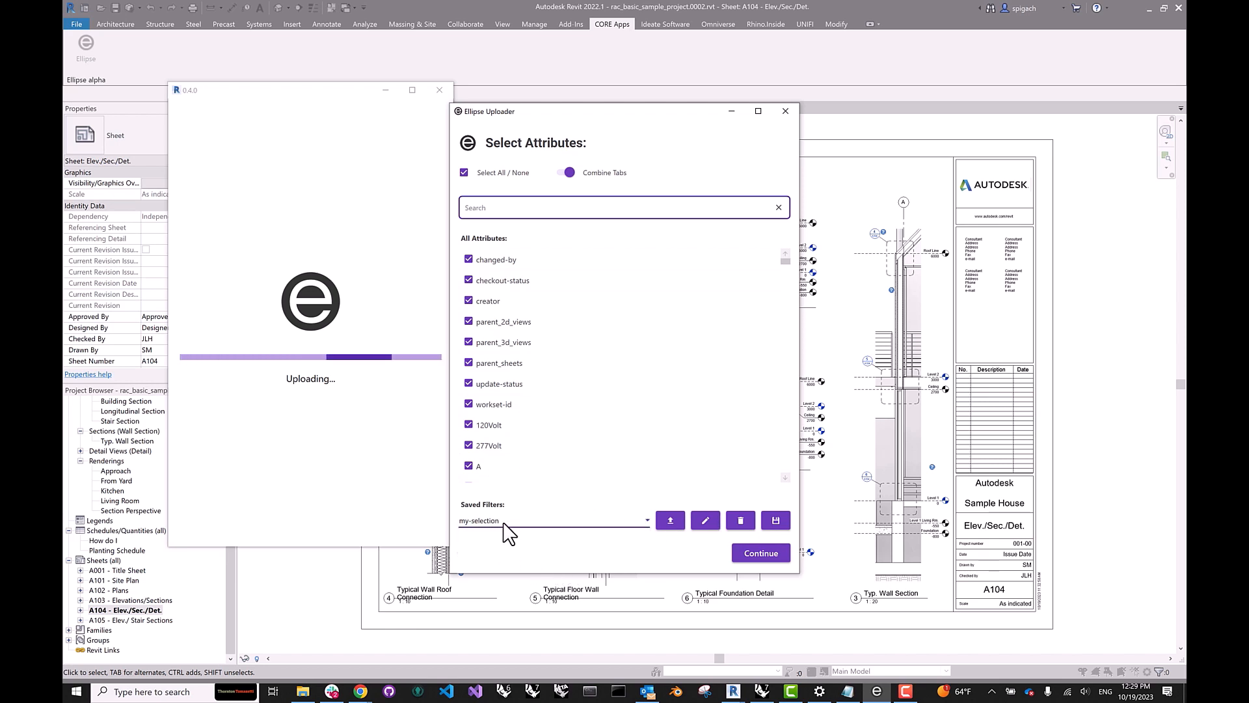
click(674, 524)
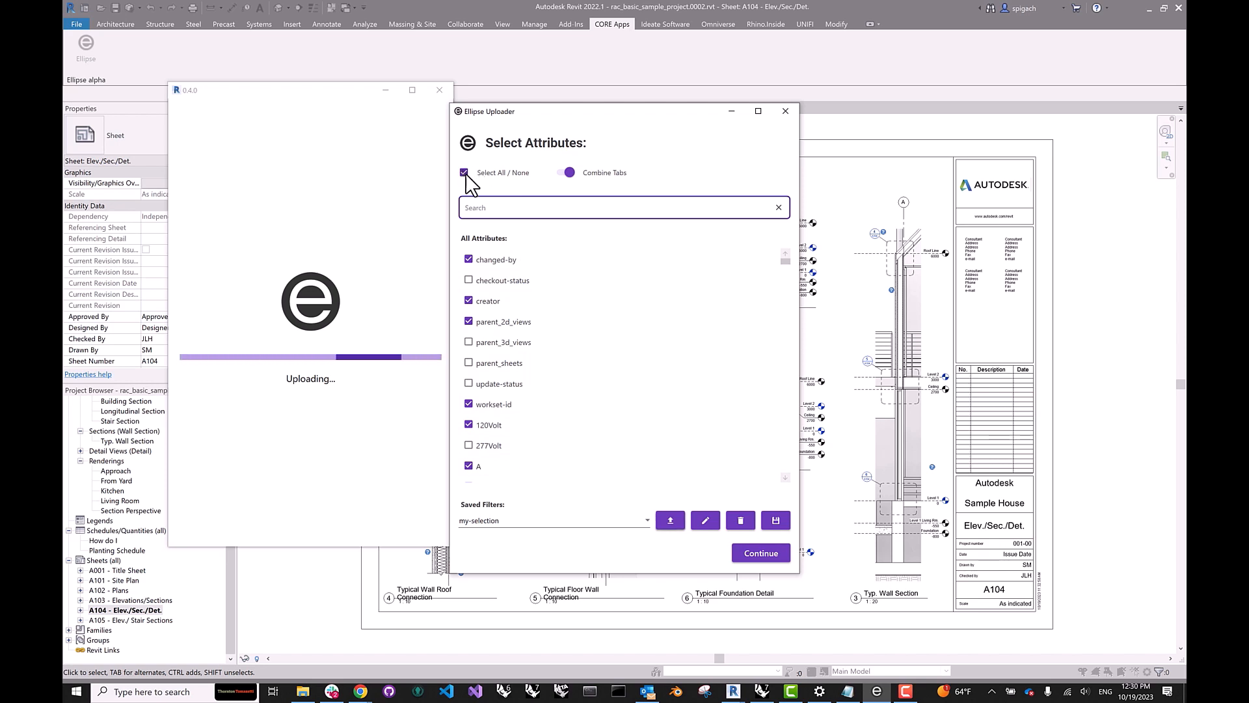
Deselect all attributes, load the my-selection filter again and check the list of saved filters.
click(464, 172)
click(671, 520)
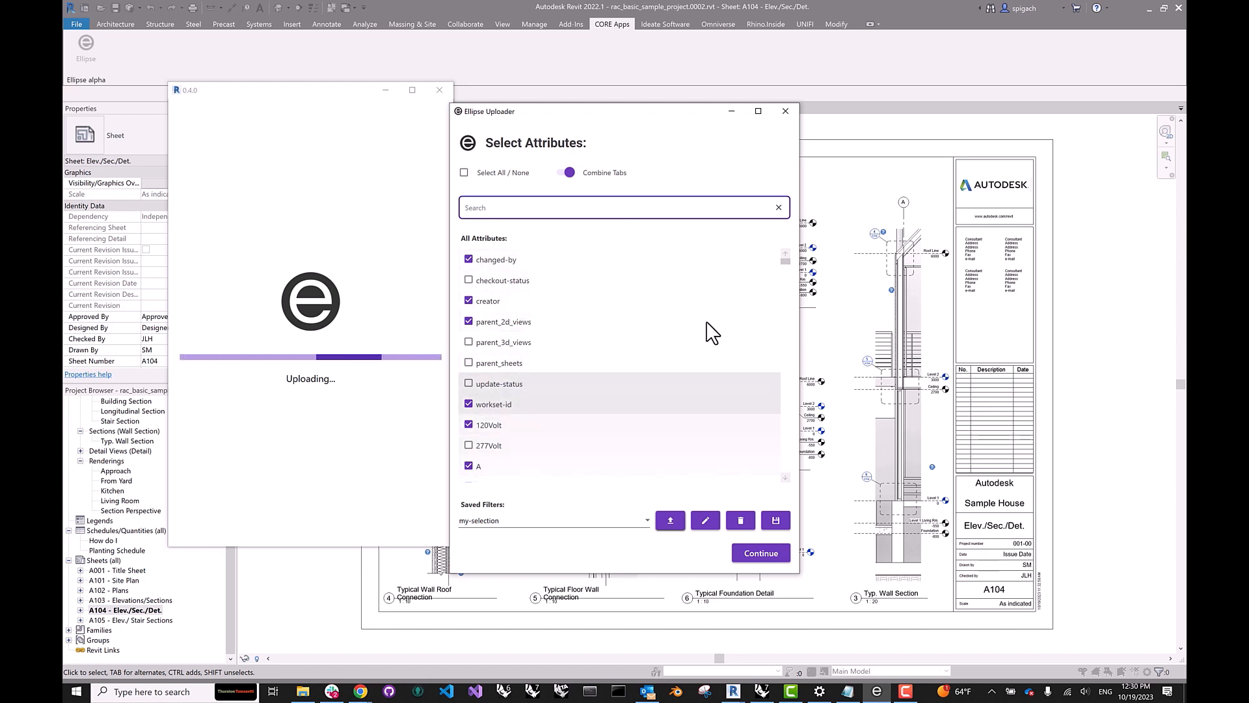
click(590, 525)
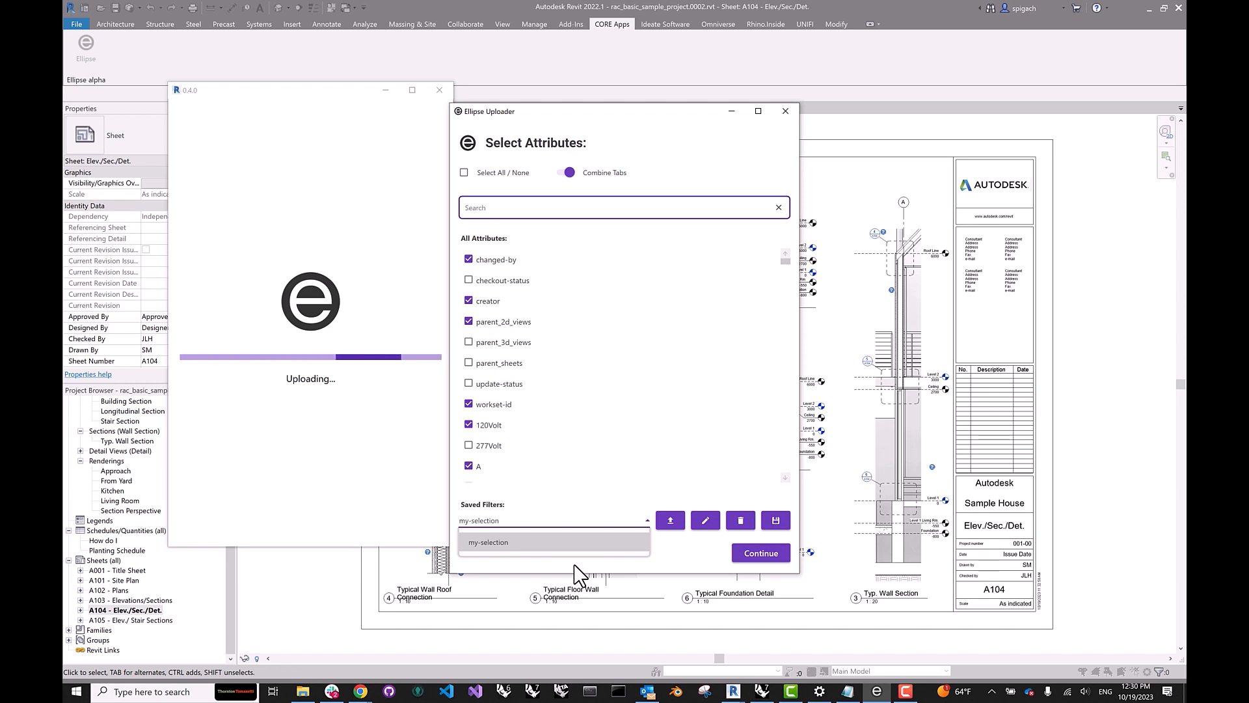
click(575, 565)
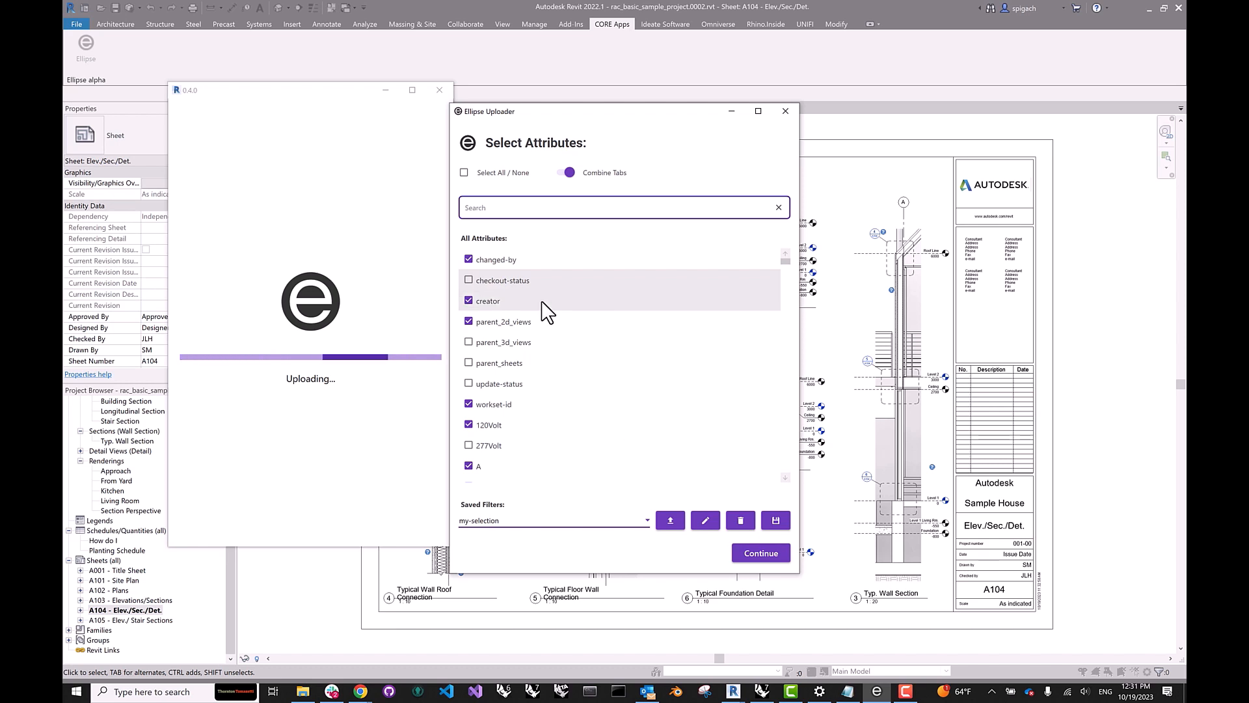
Select all attributes and continue the upload.
click(464, 173)
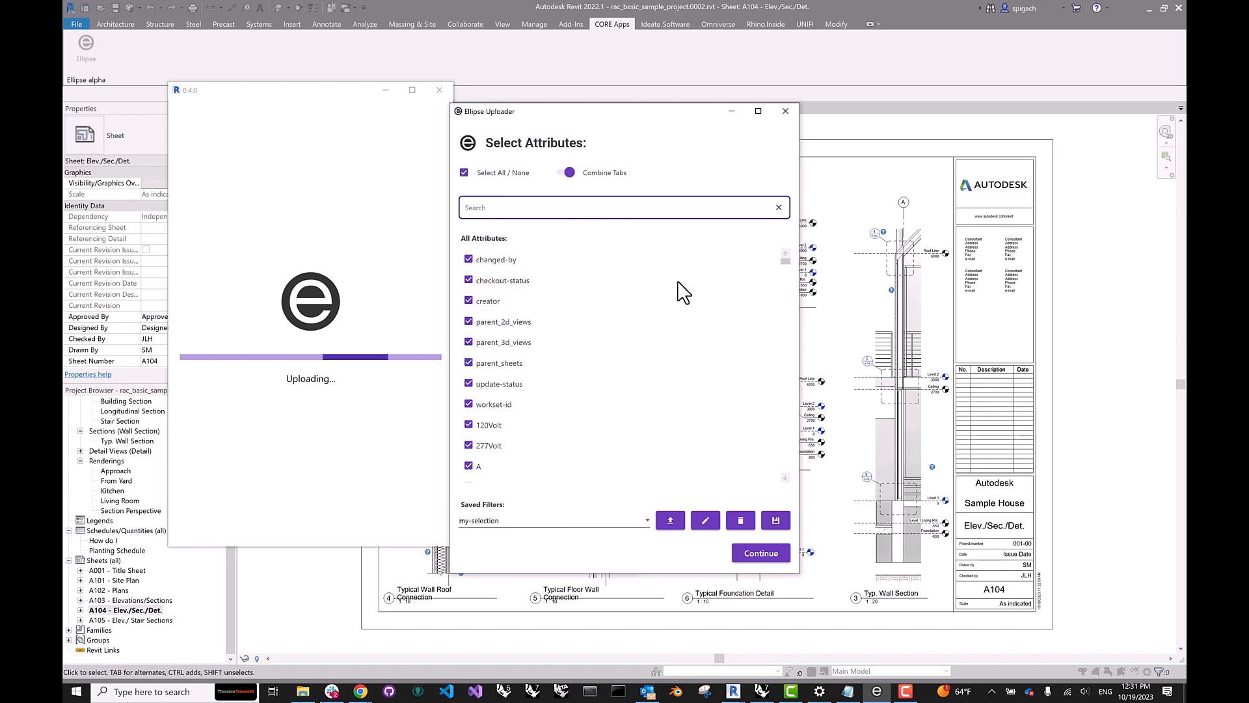
click(762, 554)
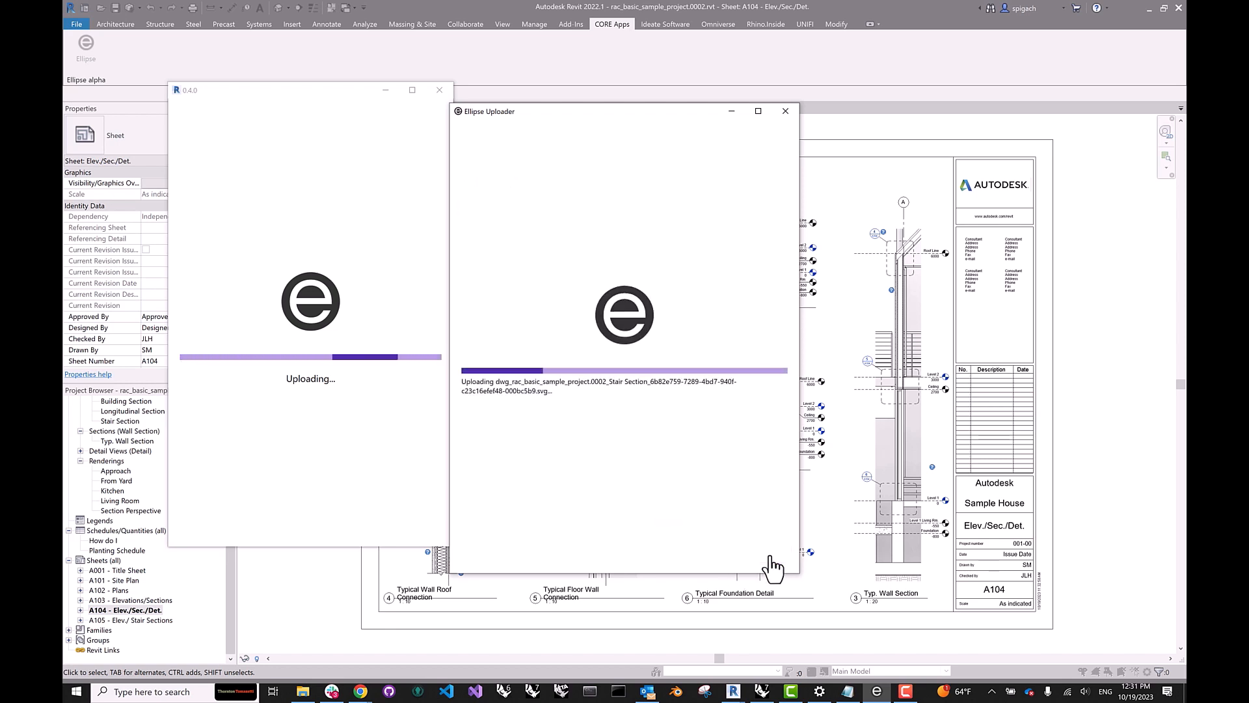